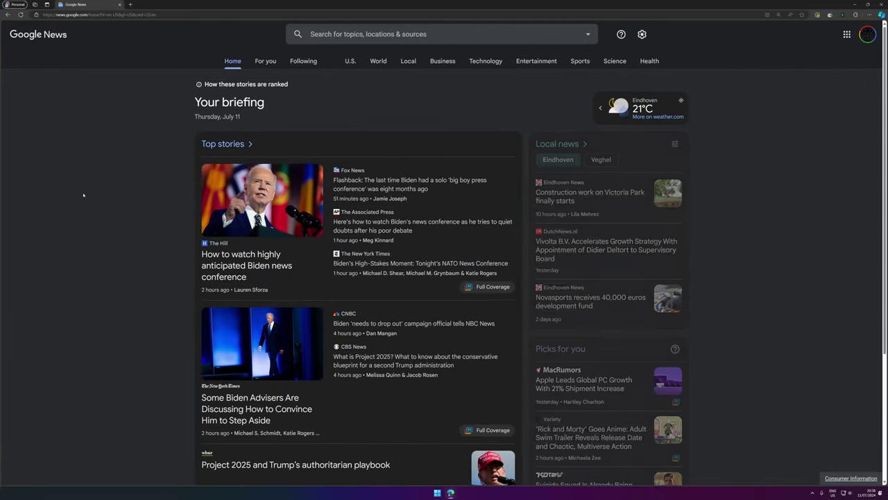
Examine the Google News home page layout, from the top stories to the For you section.
scroll(83, 195, down, 2)
scroll(84, 195, down, 2)
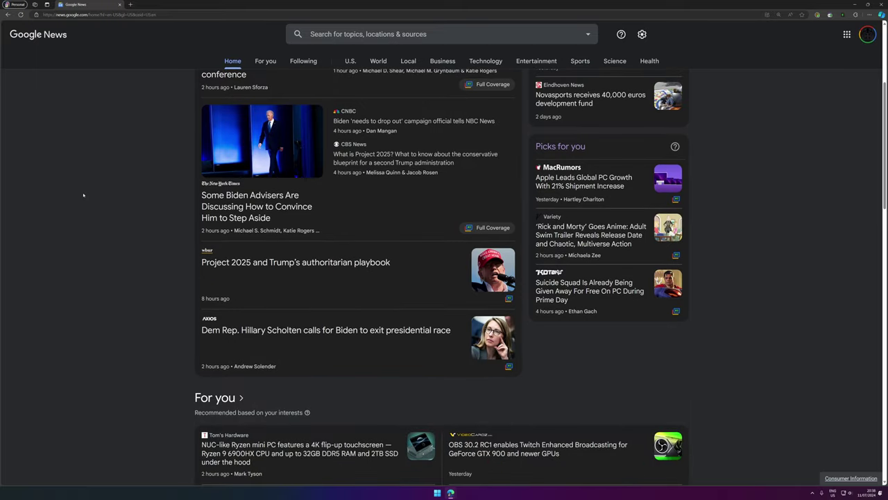
scroll(83, 195, down, 2)
scroll(83, 195, up, 3)
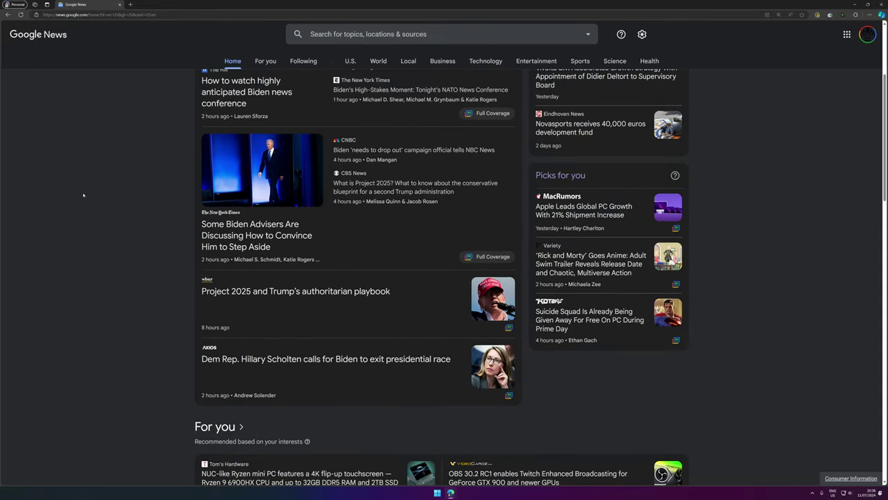
scroll(84, 195, up, 2)
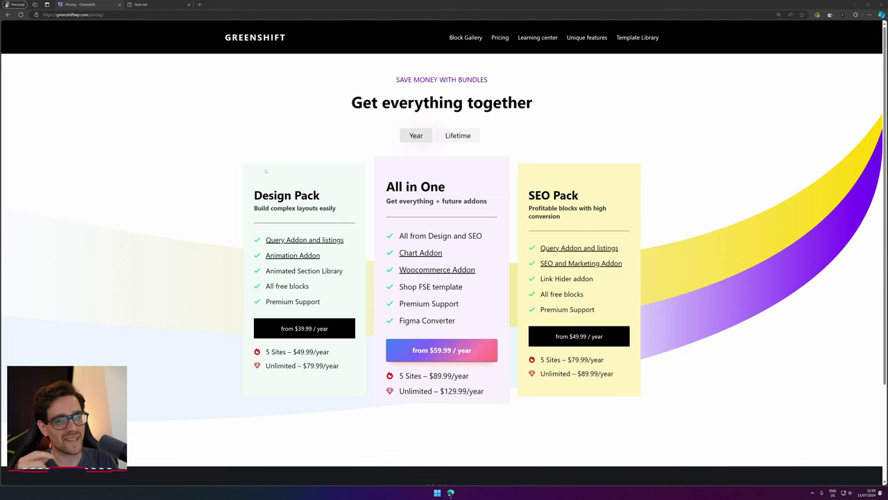
Review the Design Pack's query and animation addons and compare the yearly and lifetime bundle prices.
drag(265, 240, 350, 244)
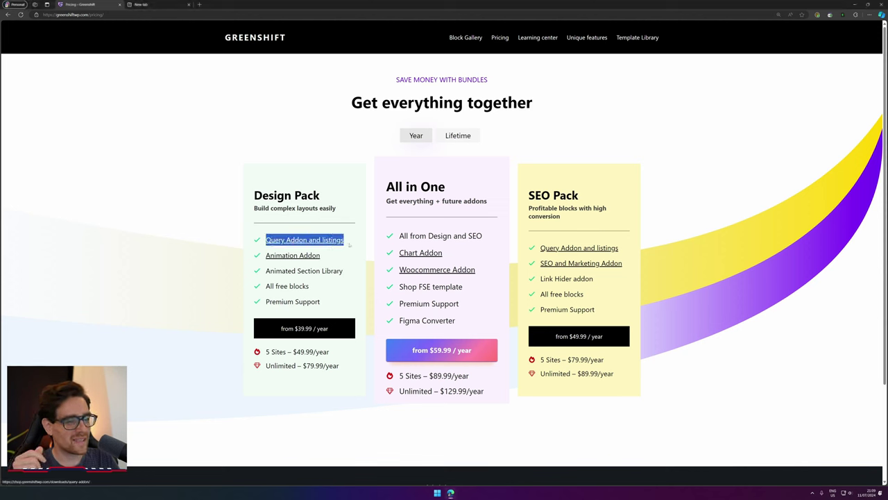
drag(265, 255, 321, 255)
click(400, 136)
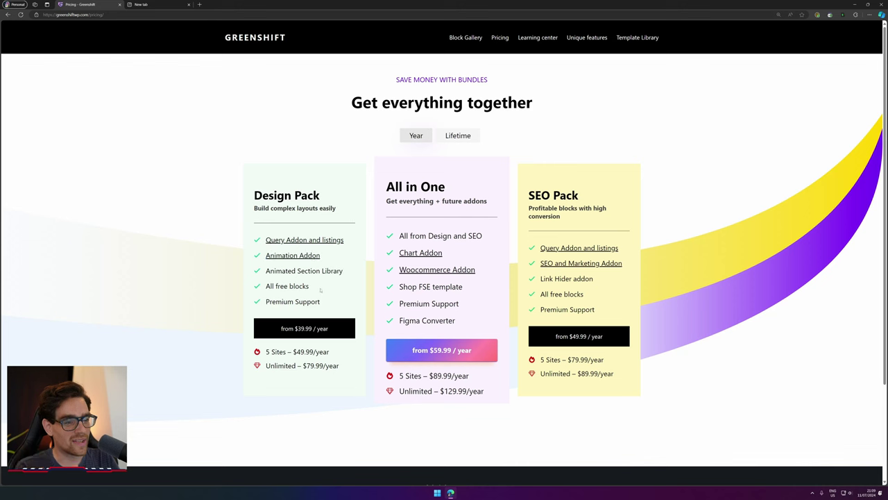
click(464, 136)
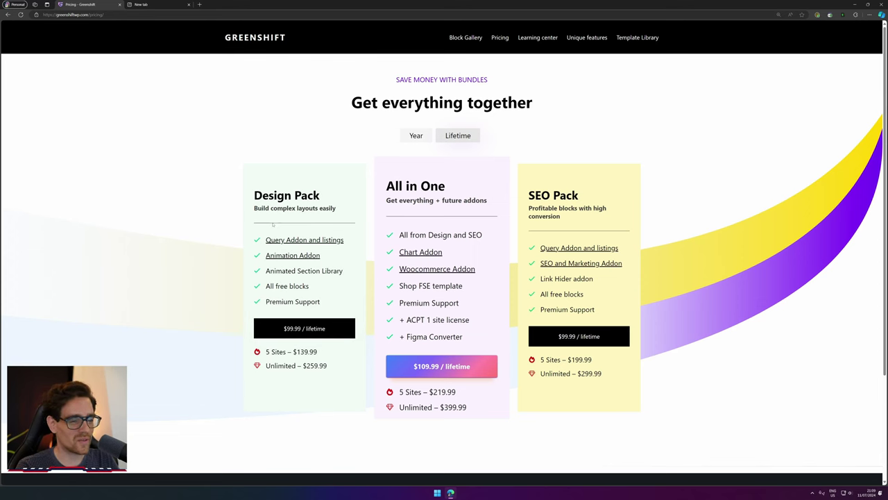
Load the prepared test site link in the empty tab and open the WordPress site's installed plugins list.
click(159, 4)
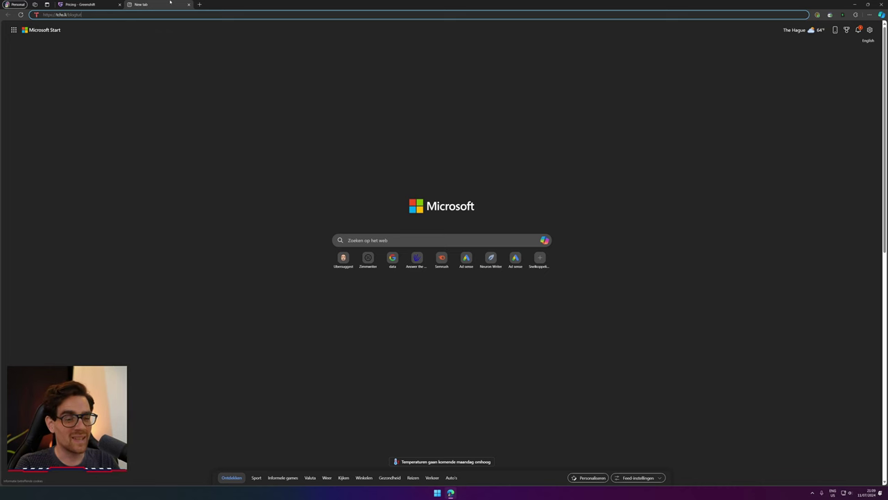
key(Return)
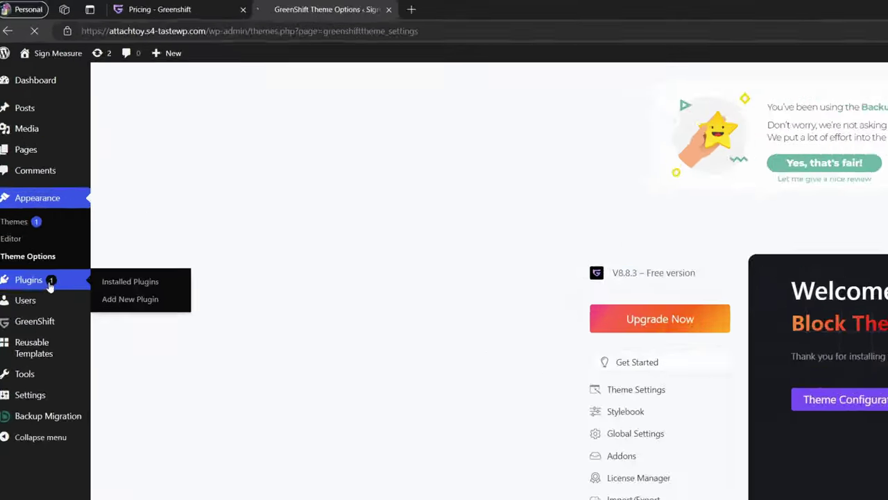
click(18, 132)
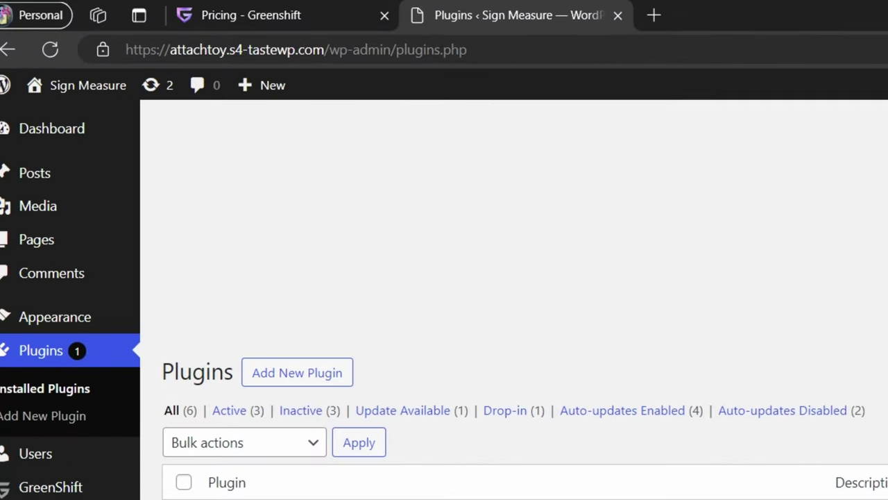
click(63, 316)
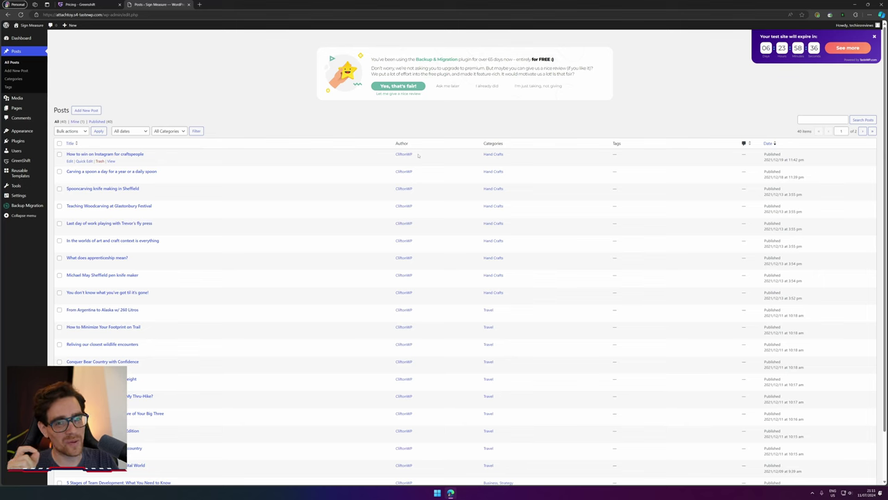
click(26, 141)
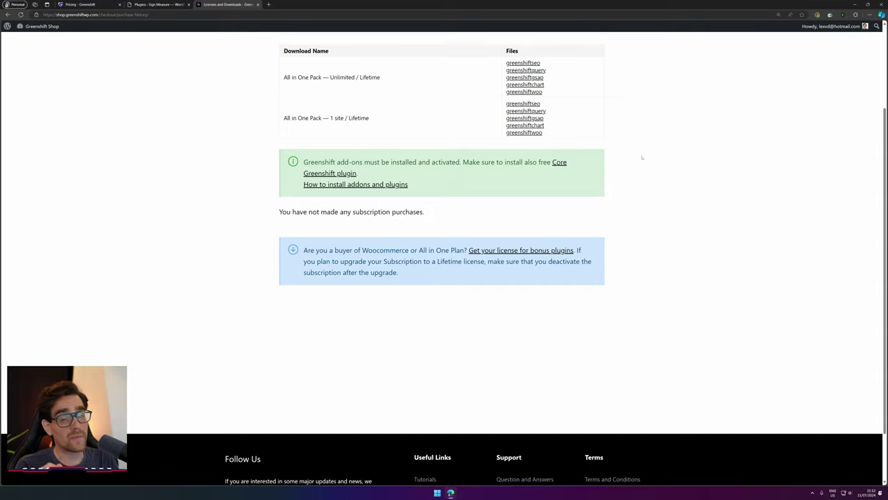
Download the greenshiftgsap and greenshiftquery files of the All in One Pack — Unlimited / Lifetime.
scroll(641, 157, down, 2)
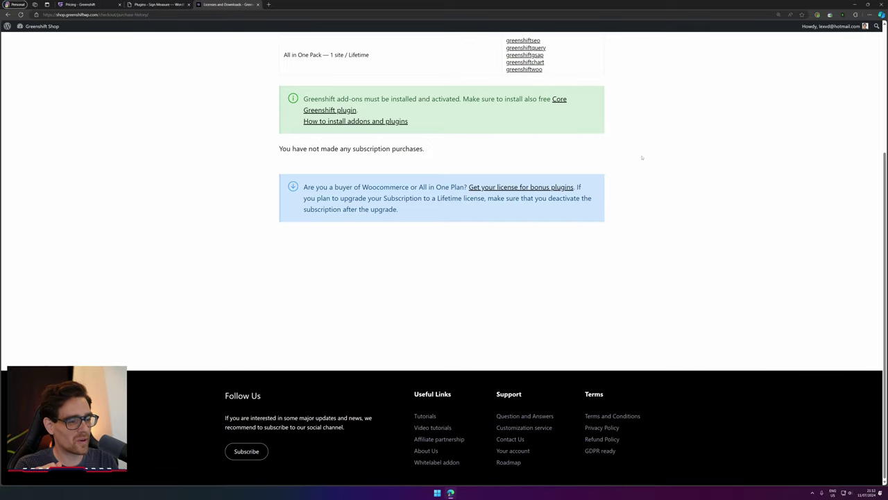
scroll(687, 237, up, 2)
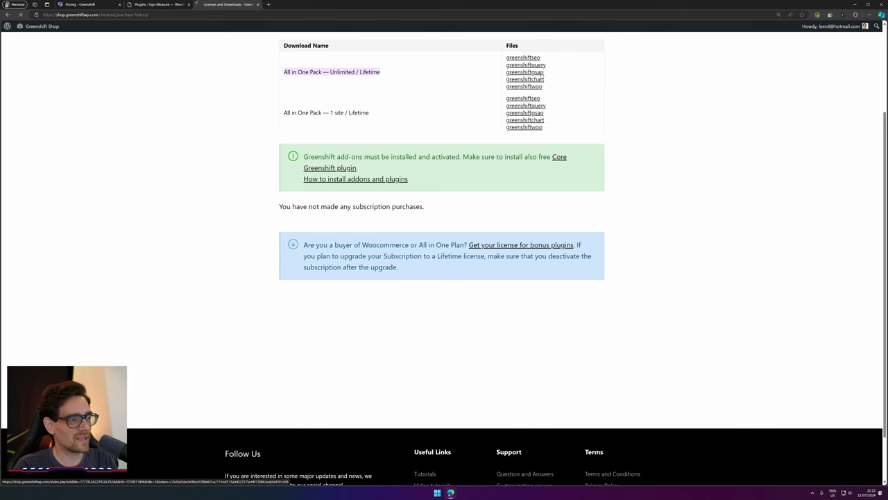
click(534, 73)
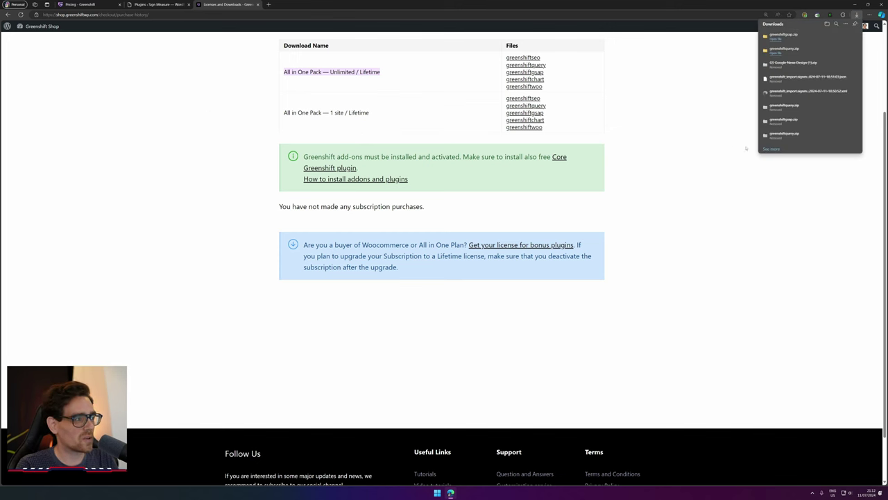
Upload greenshiftgsap.zip to the WordPress site as a new plugin, install it and activate it.
click(156, 4)
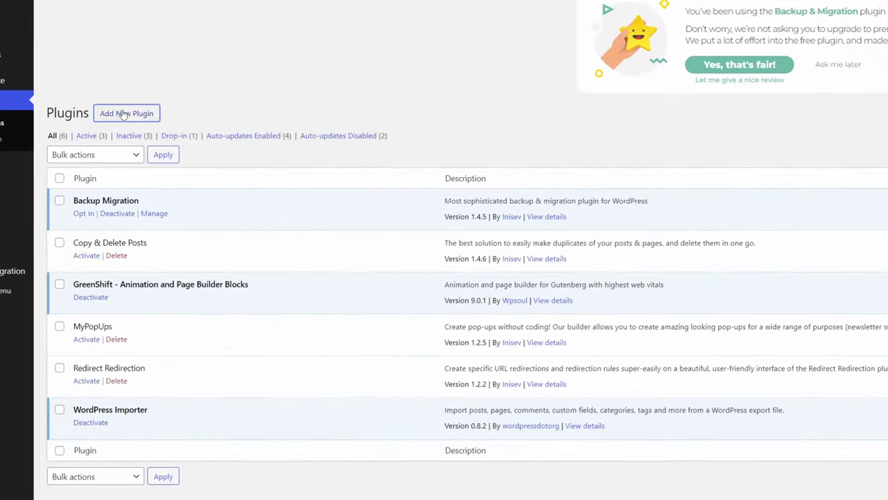
click(94, 110)
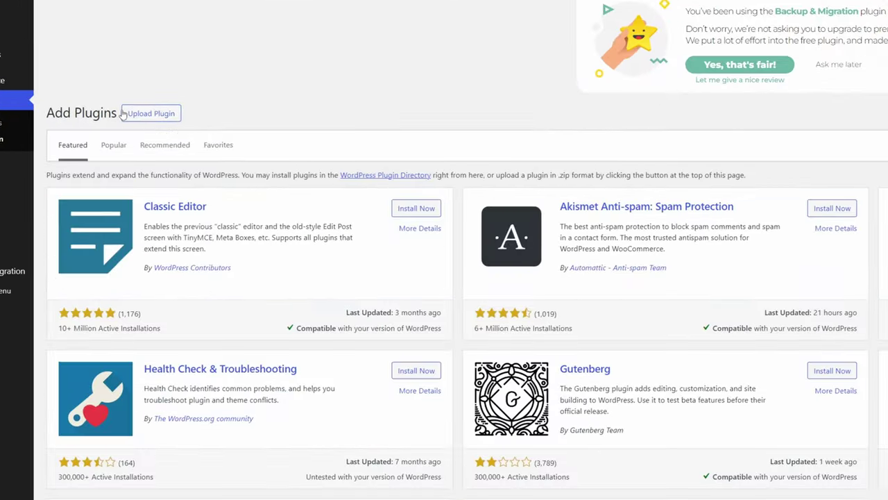
click(109, 110)
click(527, 272)
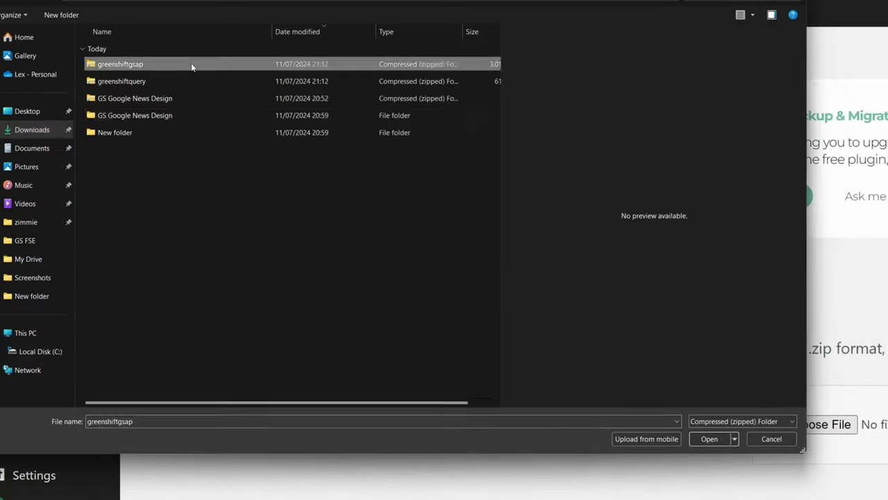
double_click(192, 65)
click(534, 233)
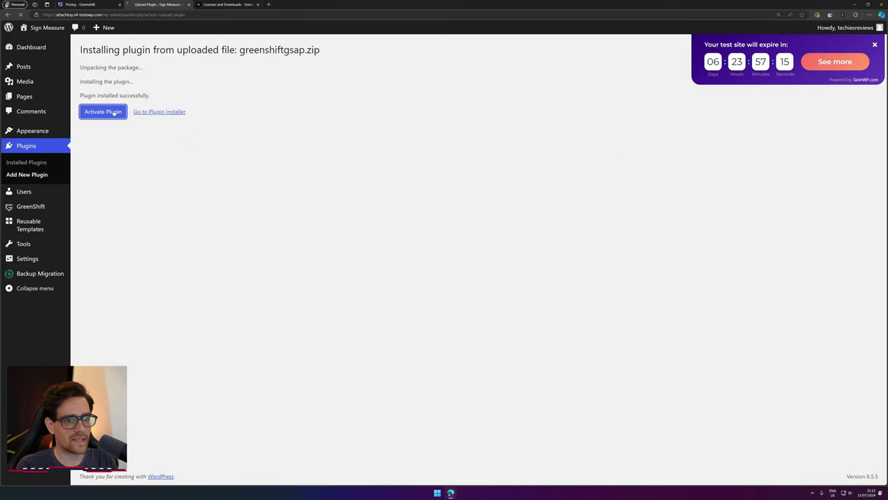
click(115, 112)
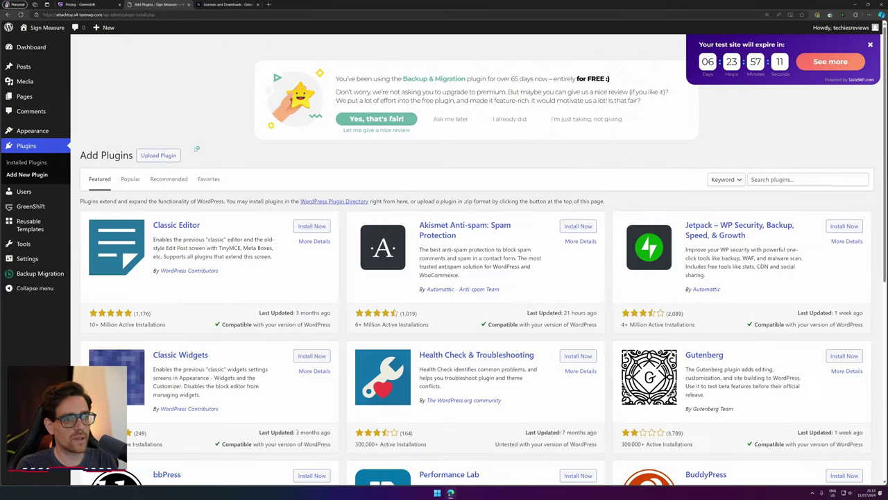
Upload greenshiftquery.zip as a second new plugin, install it and activate it.
click(158, 155)
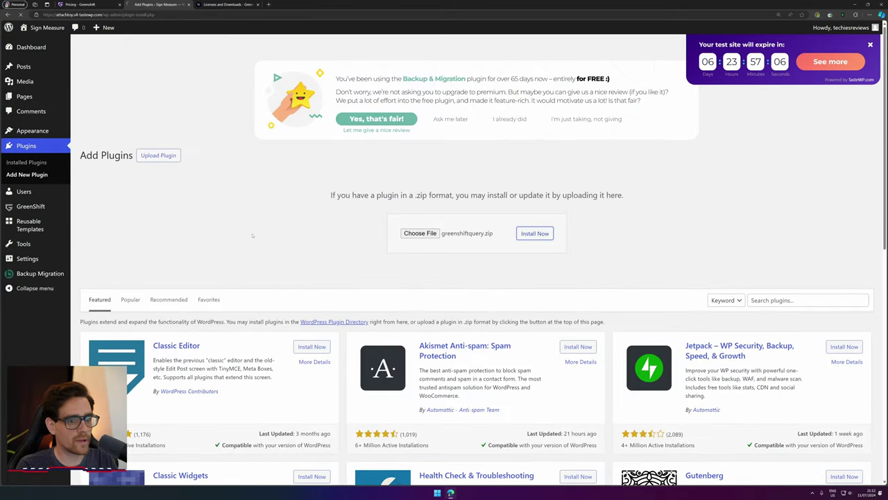
click(534, 233)
click(106, 112)
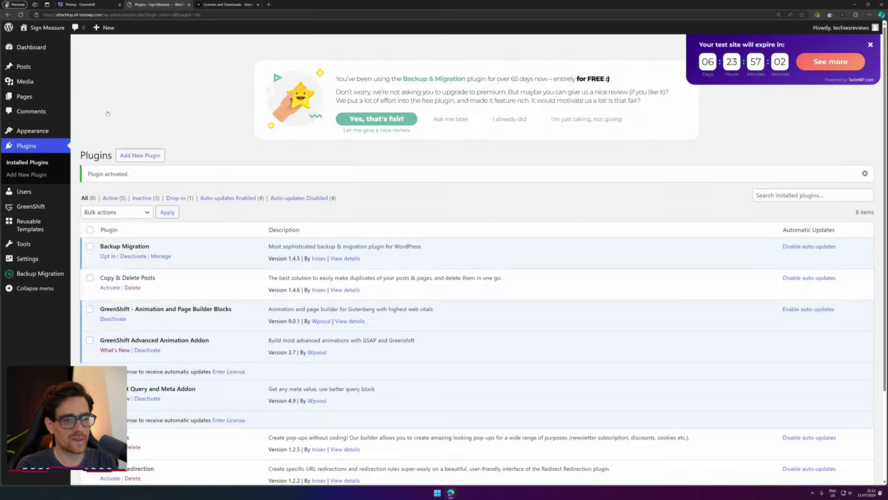
Paste the license key for All in One Access in GreenShift's license options and activate the license.
mouse_move(90, 281)
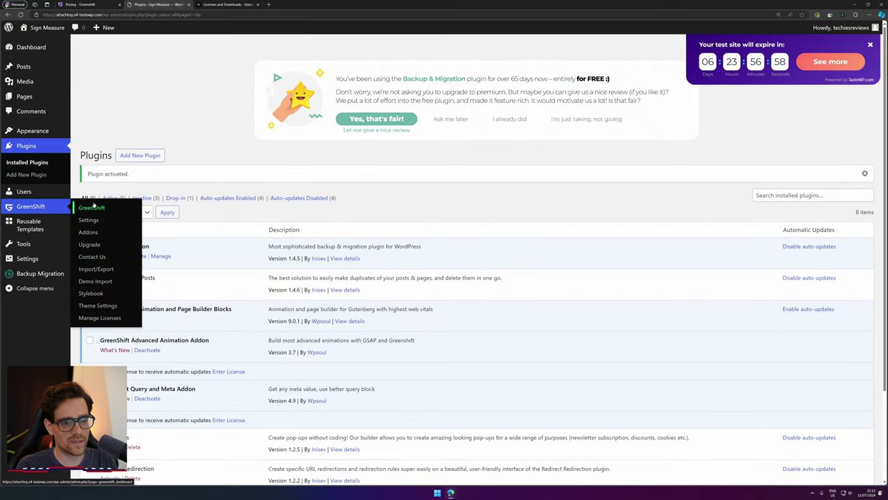
click(111, 222)
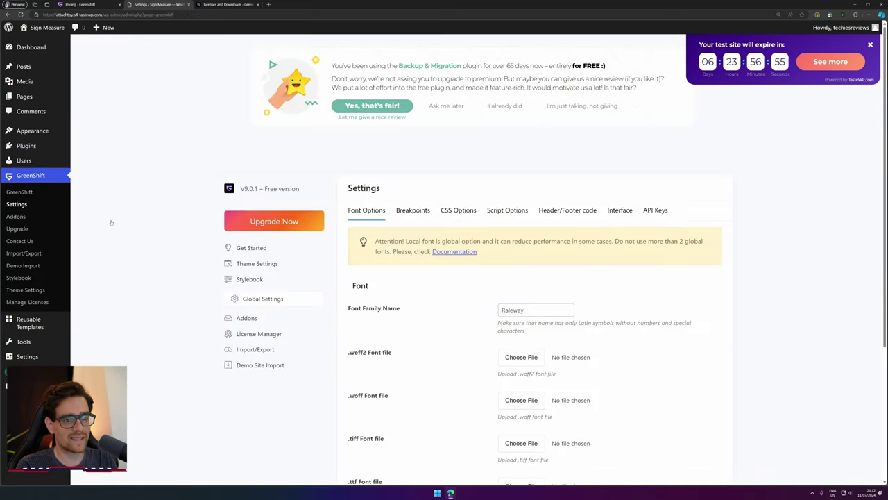
click(260, 330)
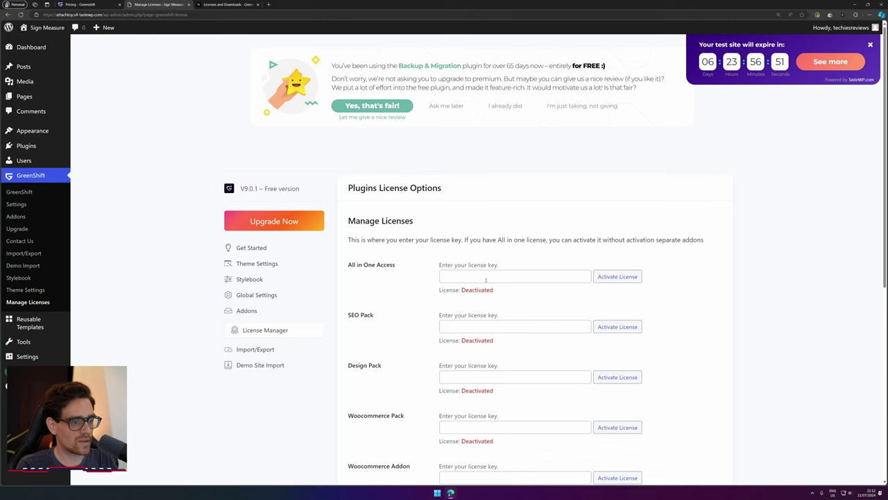
click(486, 277)
key(ctrl+v)
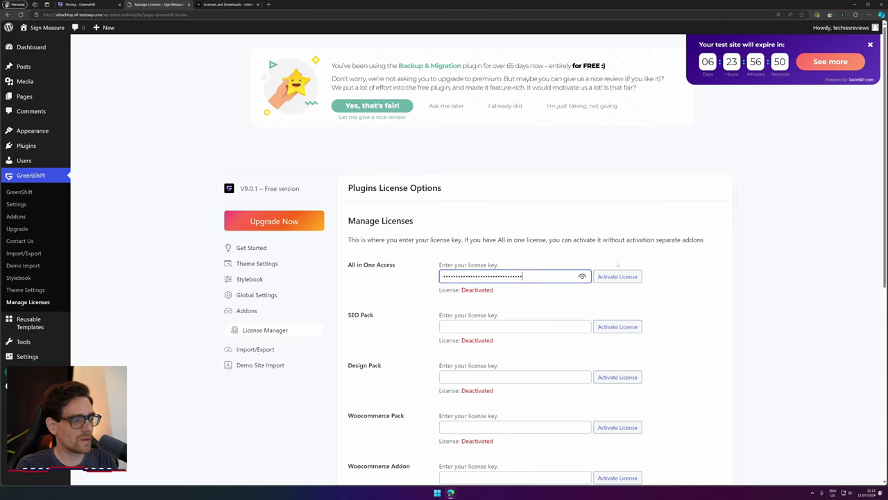
click(619, 276)
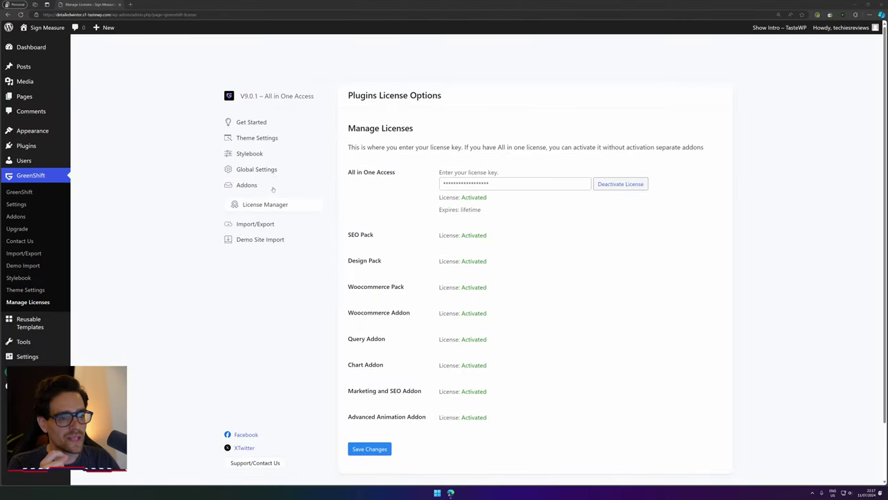
Set the priority for element blocks in the inserter to Show only Element blocks in GreenShift's interface settings.
click(670, 63)
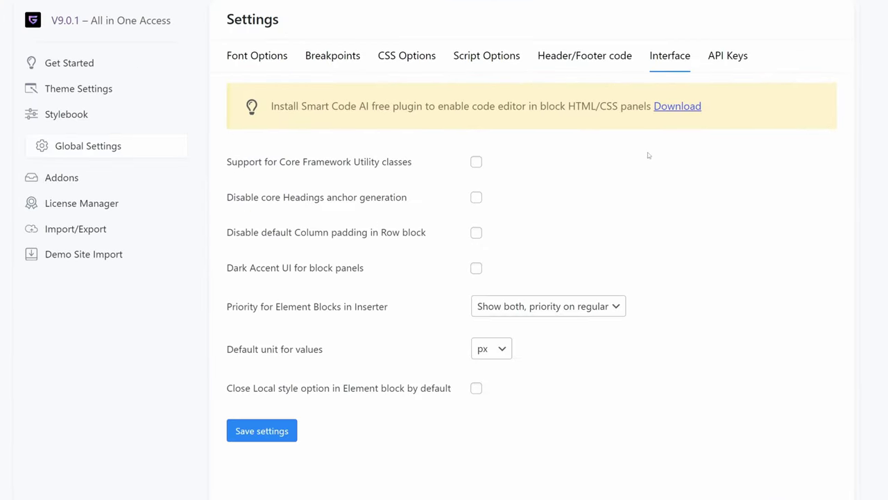
click(534, 310)
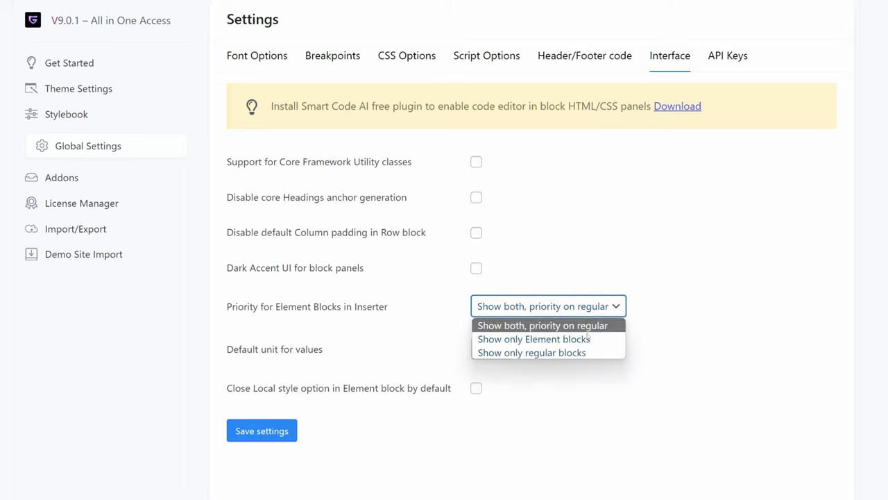
click(510, 340)
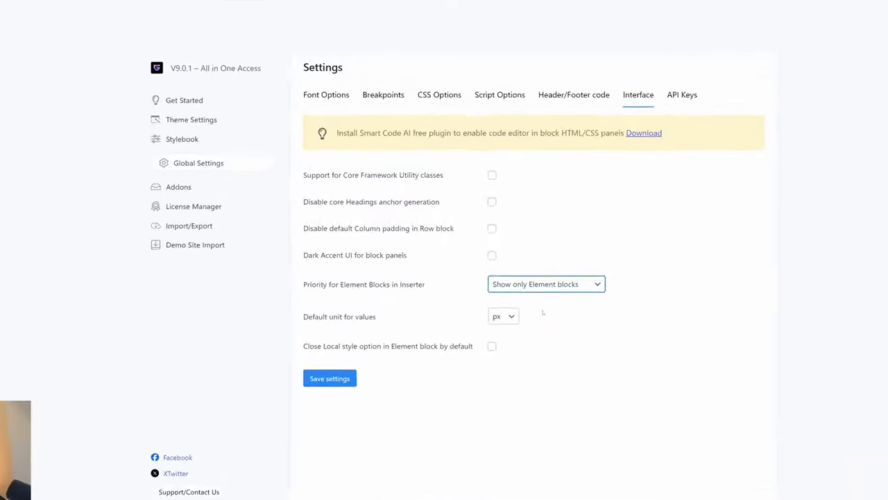
Set the default unit for values to rem in the interface settings.
click(509, 350)
click(533, 355)
drag(236, 352, 384, 356)
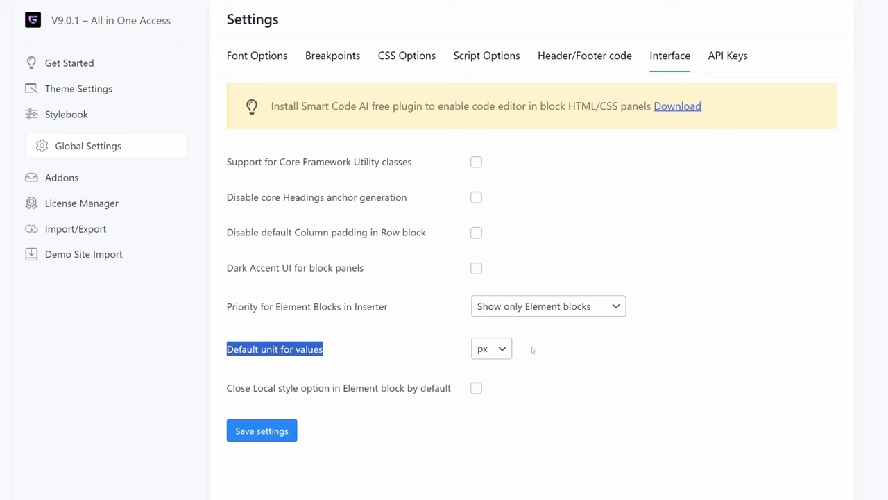
click(506, 349)
click(498, 396)
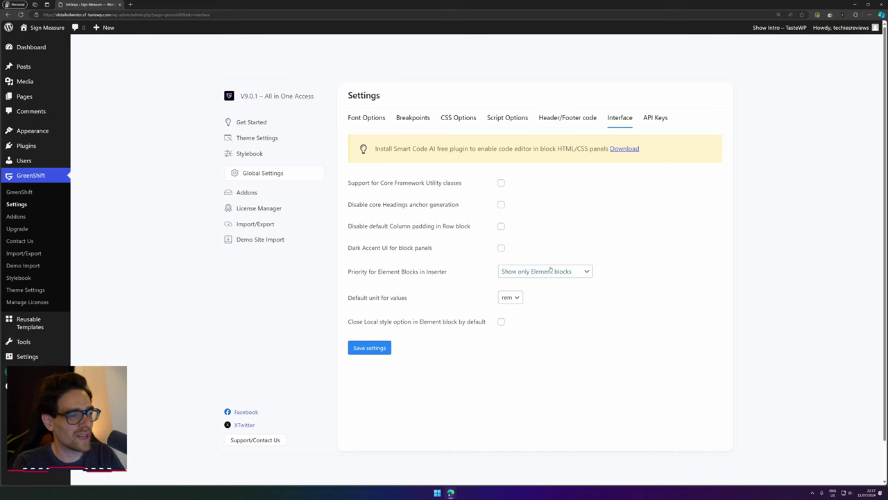
Create the GreenShift stylebook.
click(255, 153)
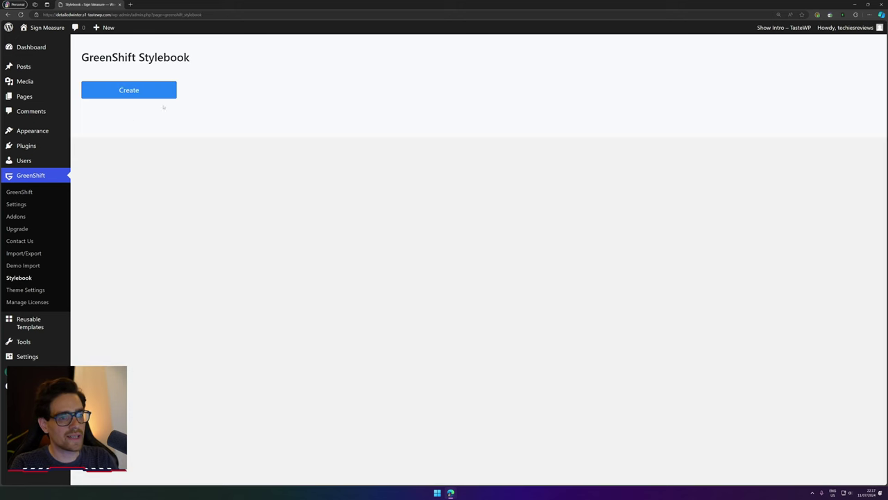
click(163, 96)
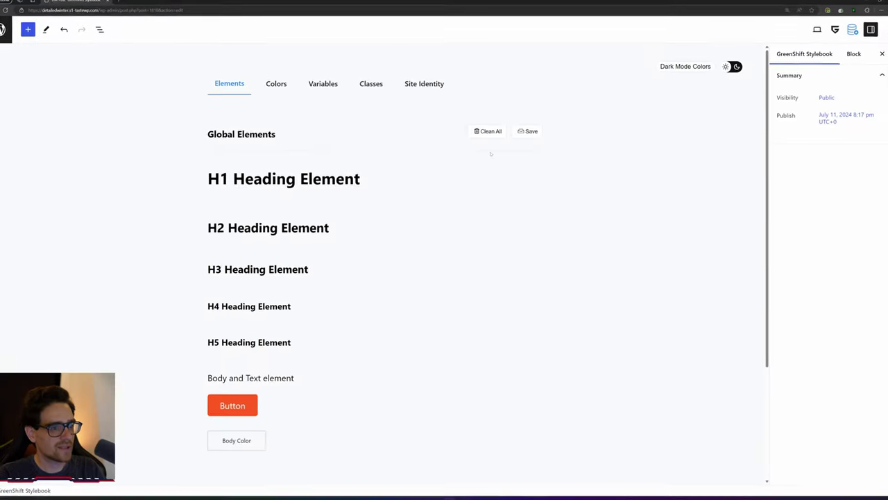
Restore the default global variables in the stylebook, accept the cleaning of custom variables, and save them.
click(250, 44)
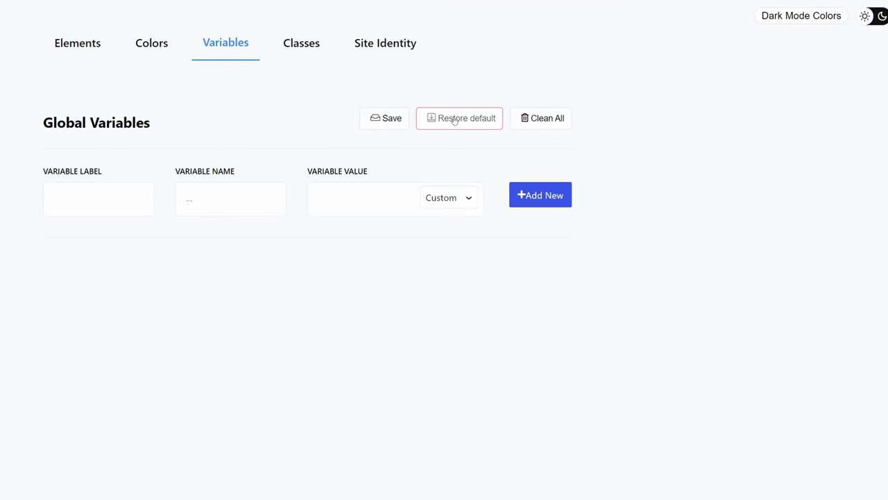
click(542, 118)
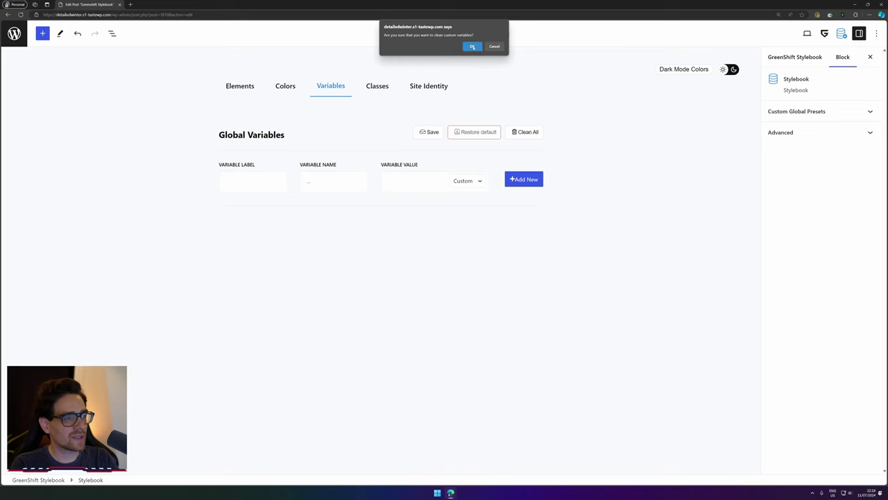
click(471, 46)
scroll(221, 238, down, 5)
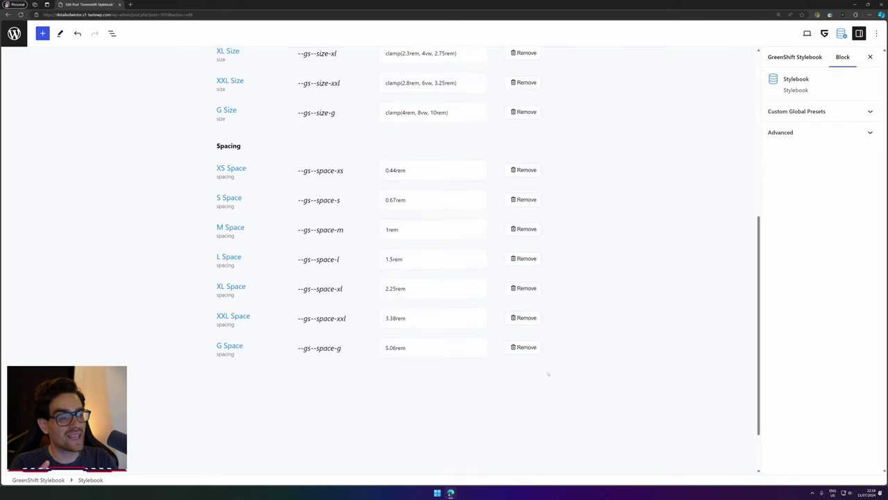
scroll(571, 367, up, 5)
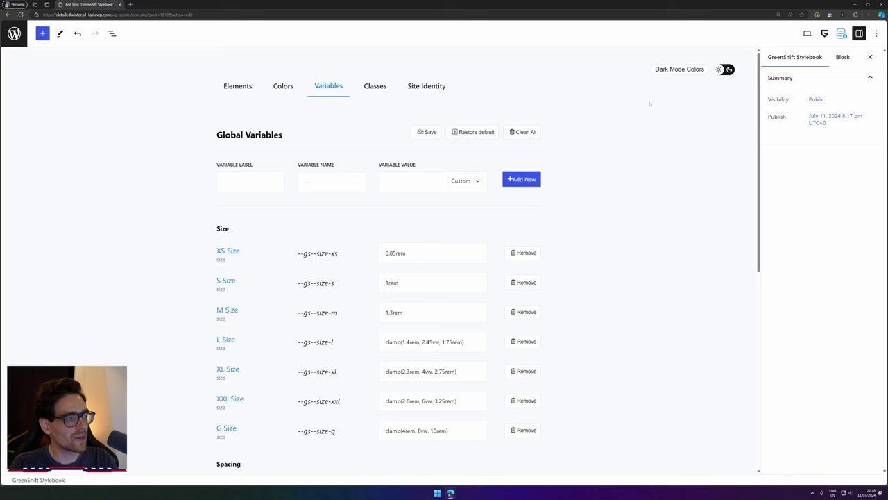
click(430, 132)
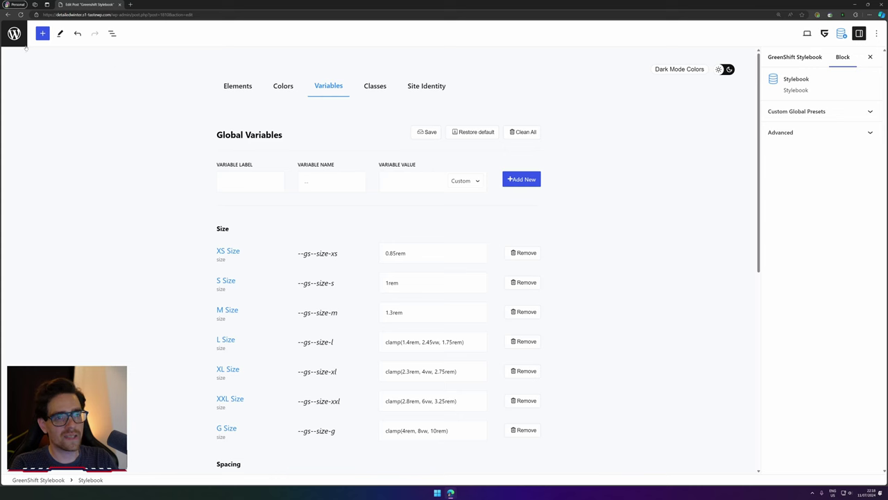
Leave the stylebook for the site dashboard and add a new page.
click(14, 34)
mouse_move(28, 127)
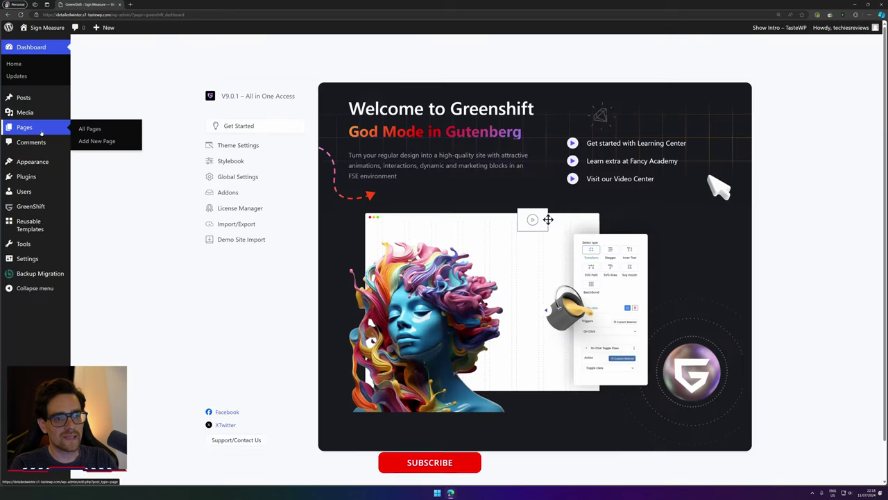
click(101, 140)
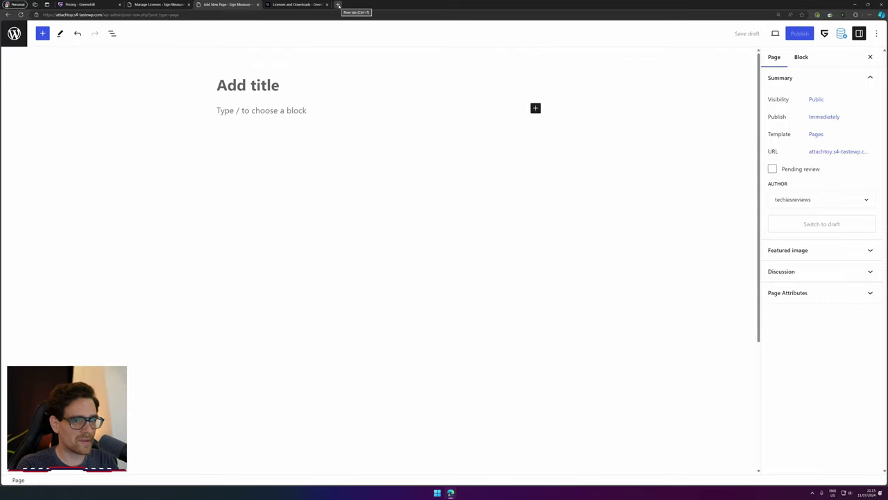
Examine the Google News home page layout, including Your briefing, Top stories and the side lists, as the design reference.
click(338, 5)
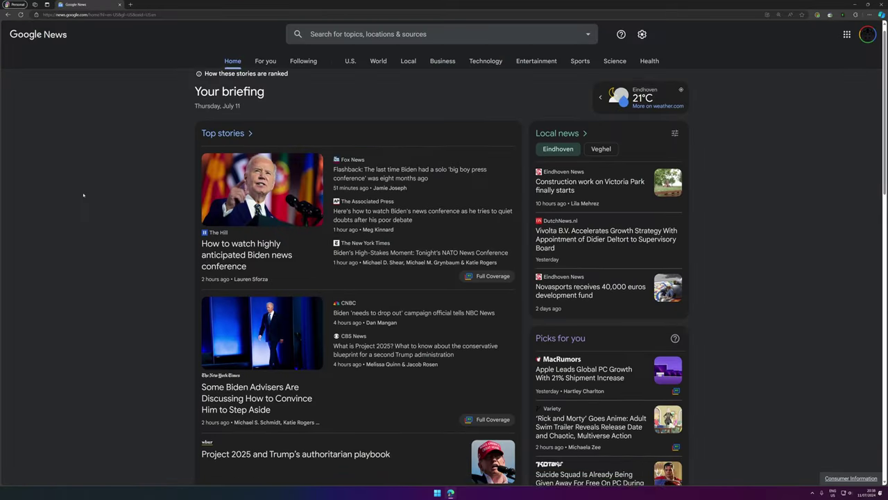
scroll(83, 195, down, 4)
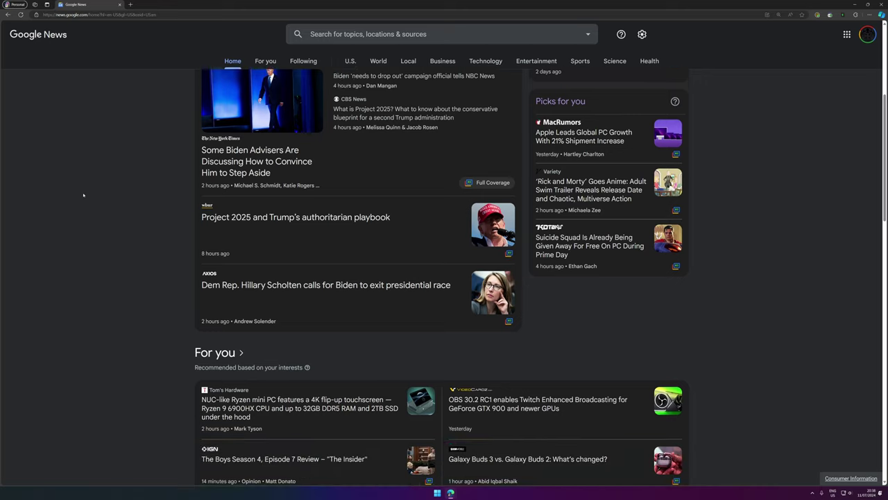
scroll(83, 195, down, 1)
scroll(85, 194, up, 3)
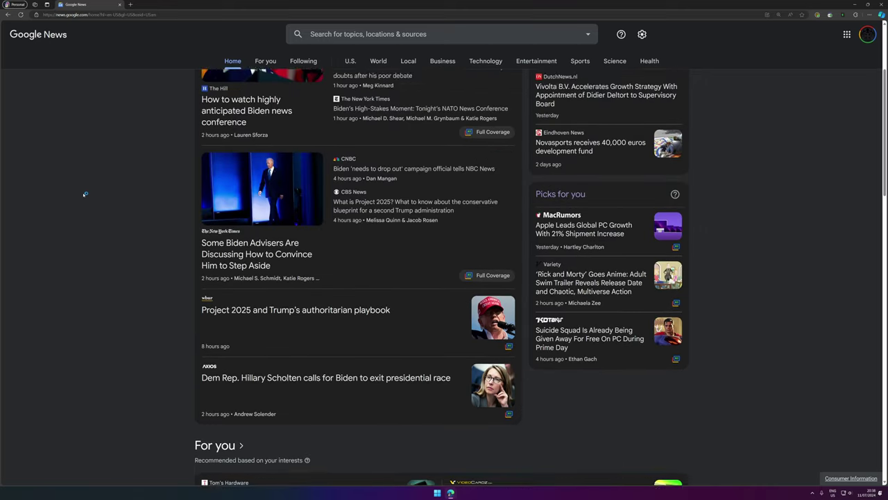
scroll(84, 193, up, 3)
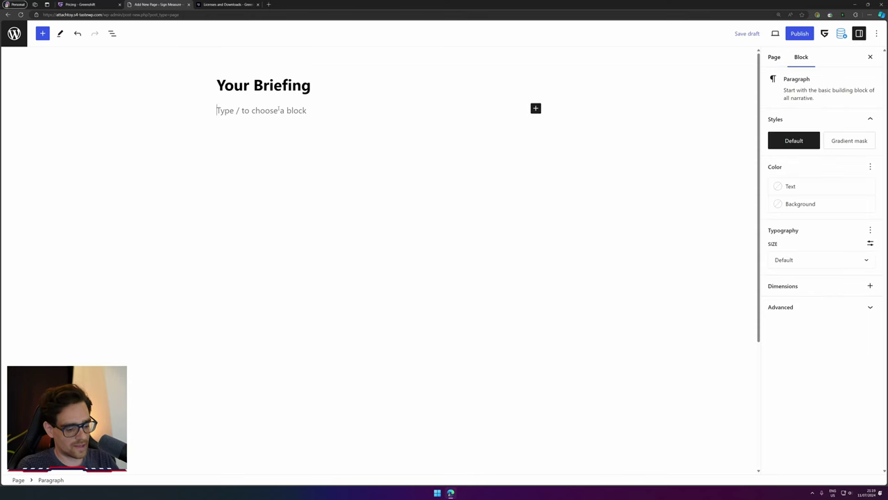
text(/)
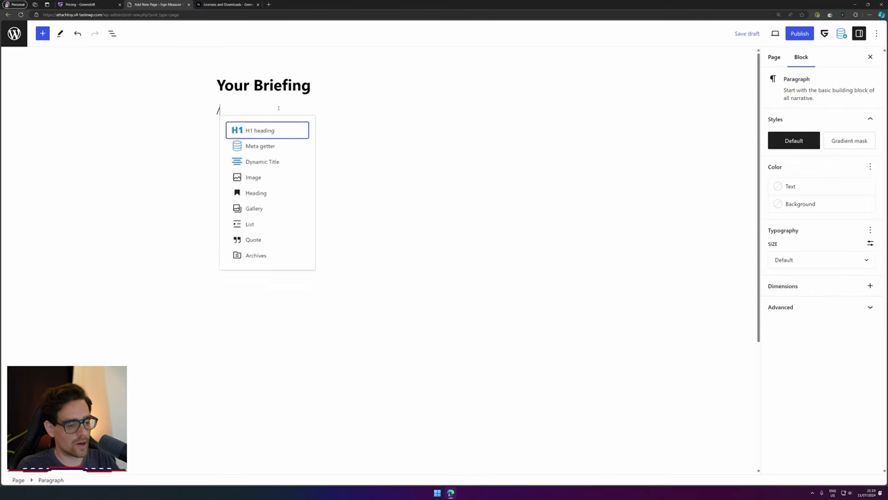
text(h1)
key(BackSpace)
key(BackSpace)
key(BackSpace)
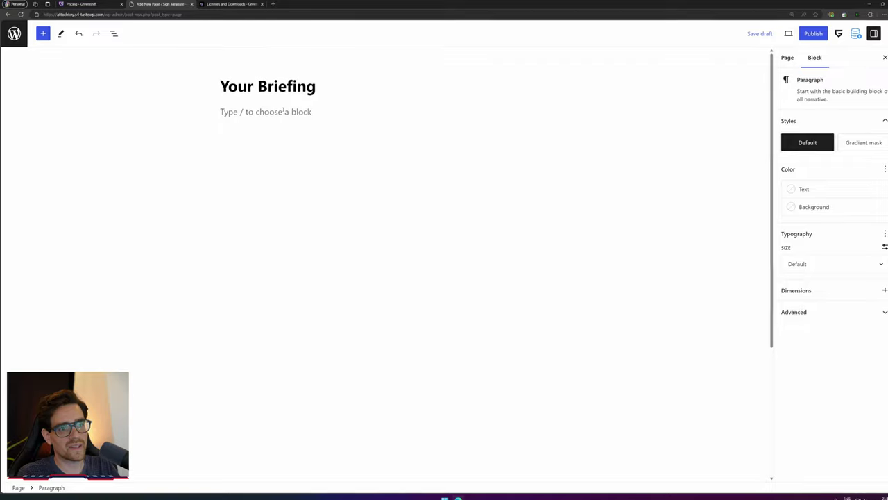
click(42, 33)
click(42, 33)
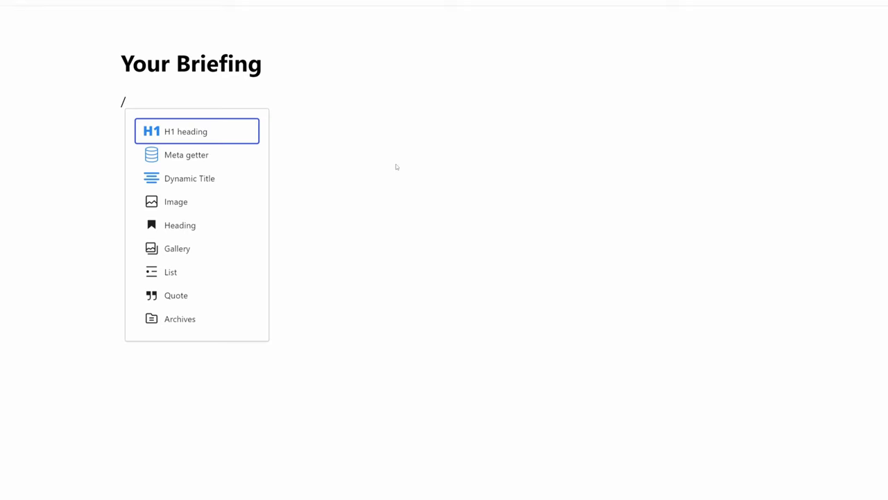
Insert an H1 heading block below the page title with the text "Your Briefing".
key(Down)
key(Down)
key(Up)
key(Up)
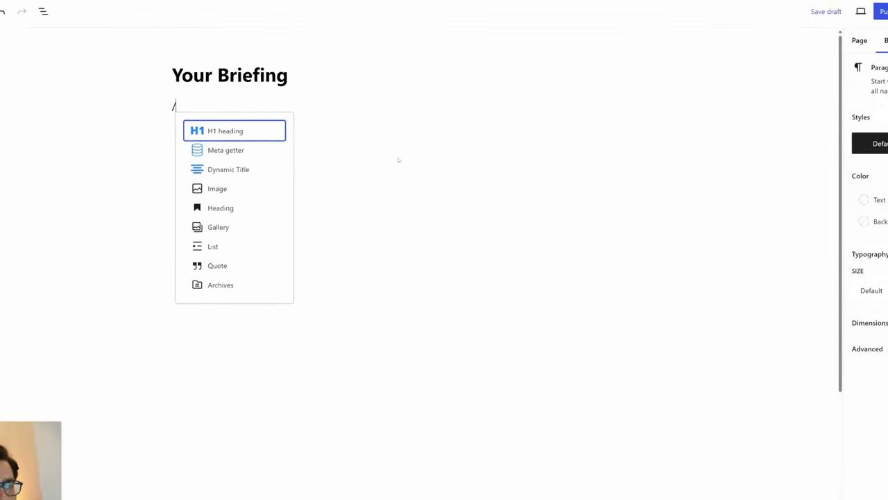
key(Return)
text(")
key(BackSpace)
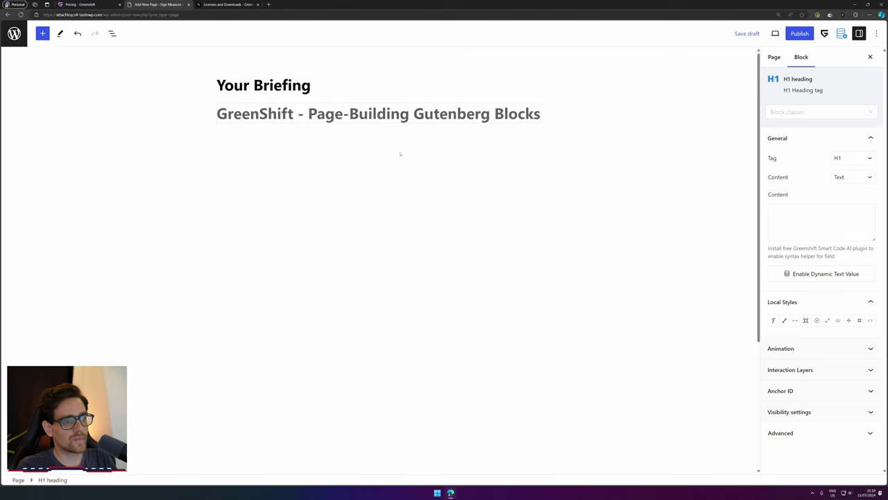
text(YH)
key(BackSpace)
text(our Briefing)
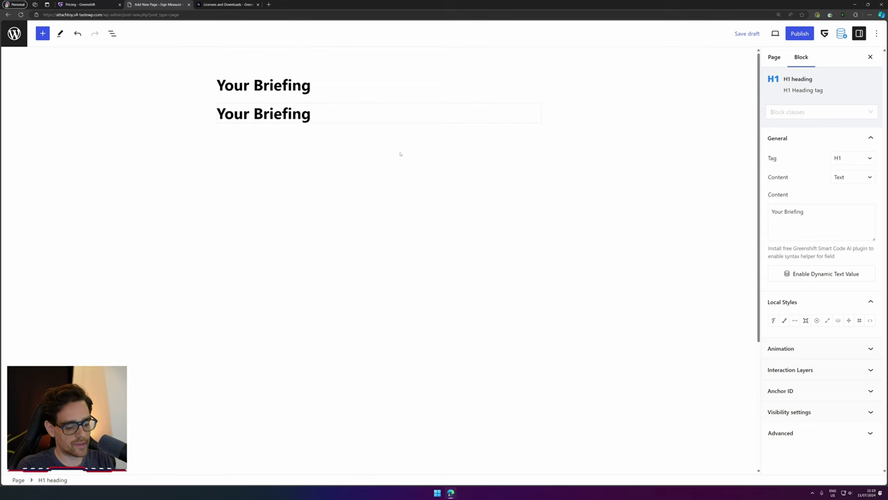
Add a Meta getter block below the H1 heading and make it show the Site data value Today.
key(Return)
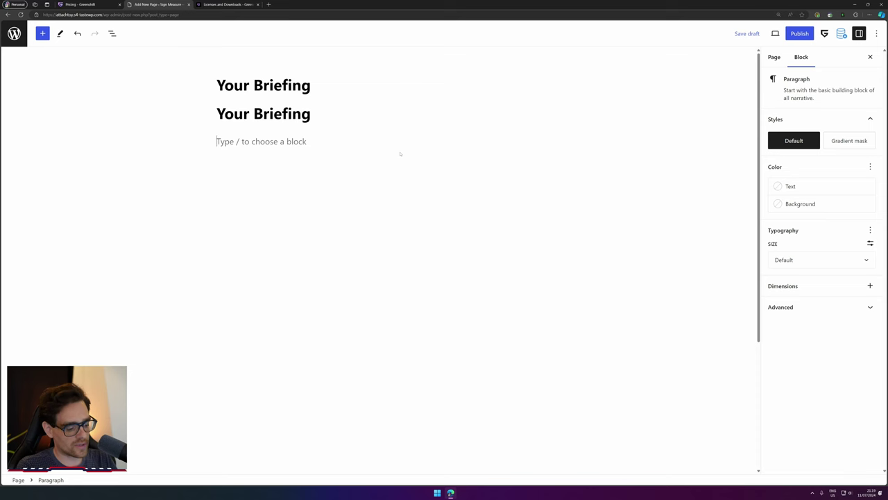
text(/)
key(Down)
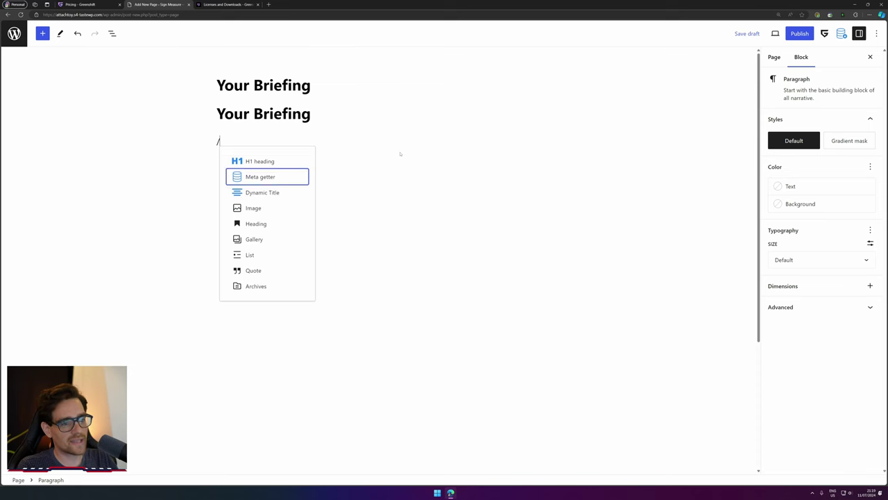
key(Return)
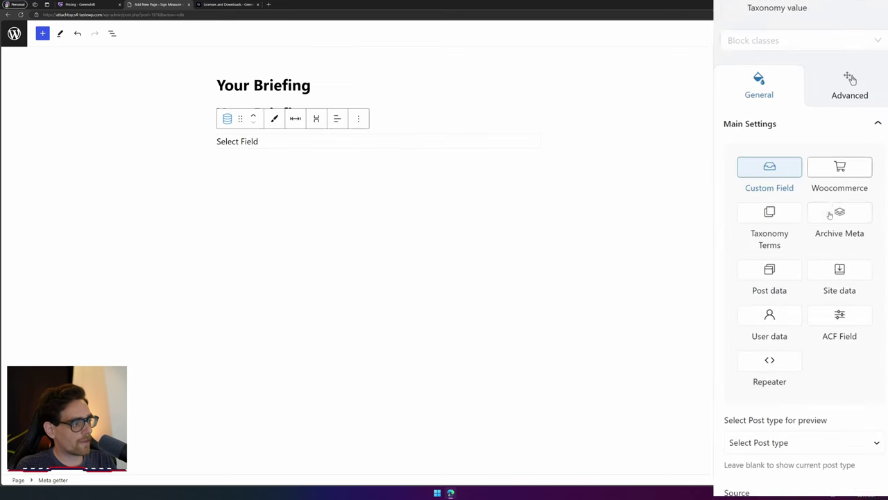
click(850, 277)
scroll(850, 168, down, 2)
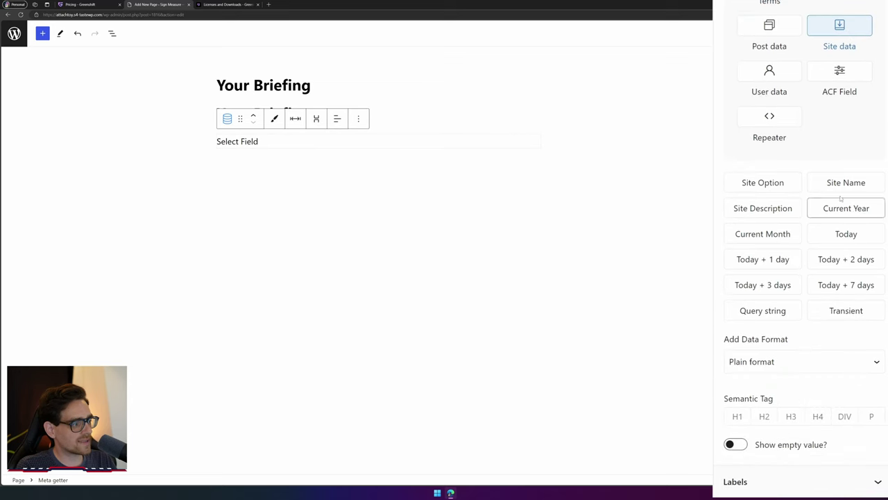
click(847, 232)
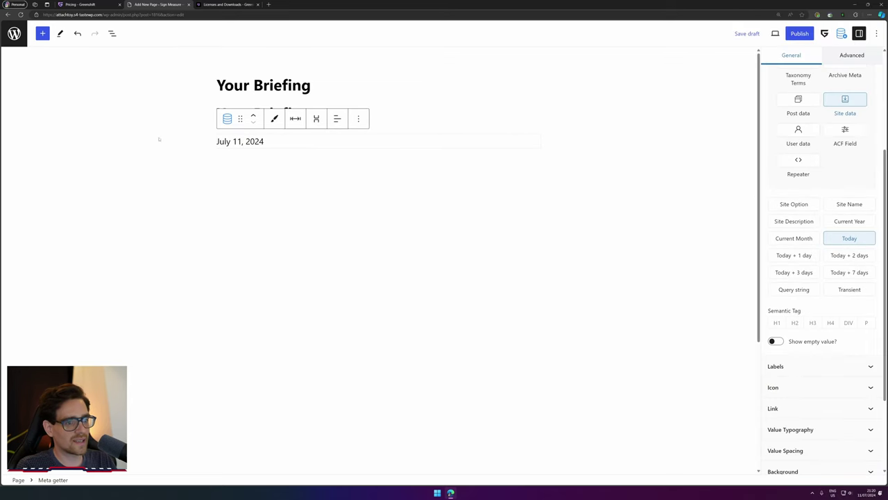
Set the font size of the date's value typography to the S Size variable preset.
scroll(770, 319, down, 2)
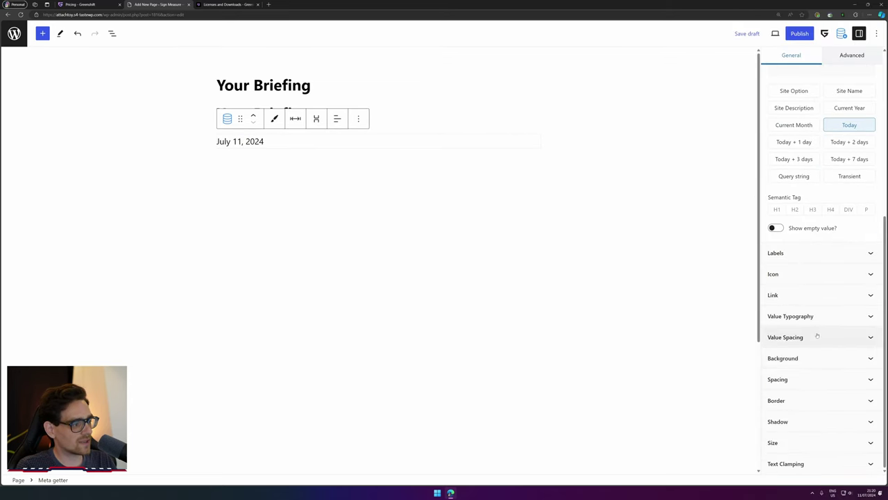
click(766, 313)
click(776, 258)
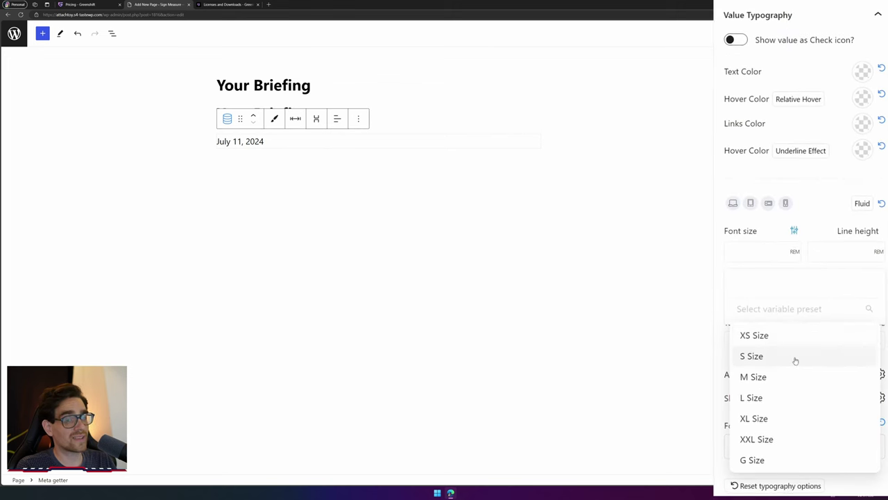
click(815, 321)
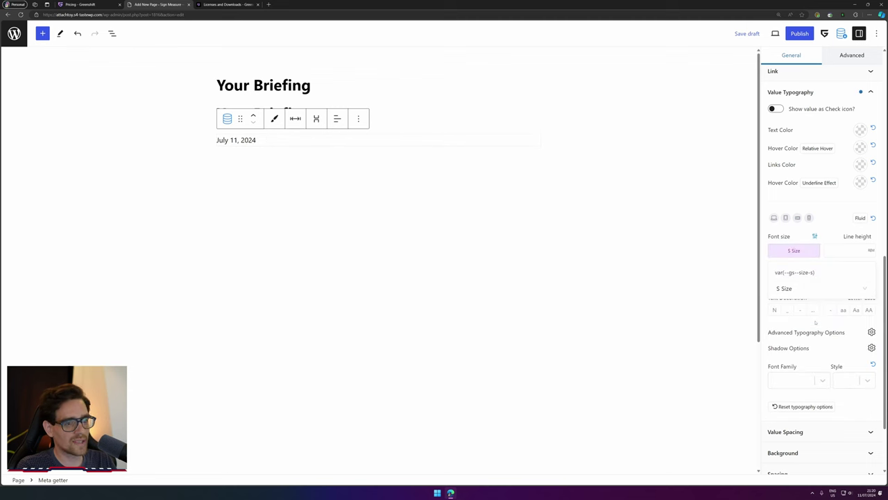
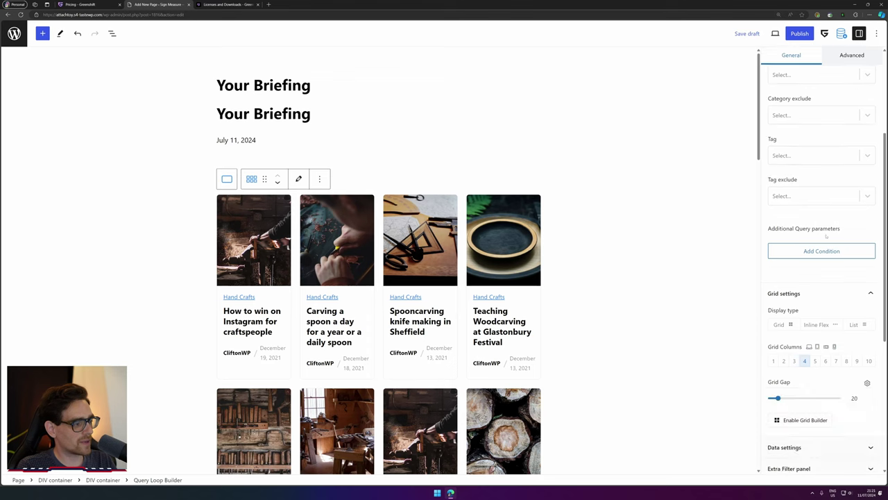
Set the first Query Loop Builder to 1 grid column and remove its grid gap.
click(773, 245)
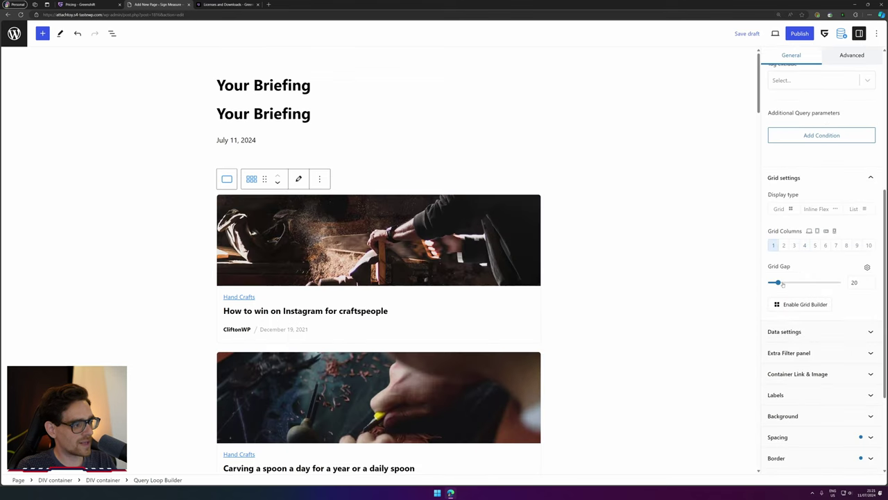
drag(778, 283, 768, 283)
click(852, 281)
key(BackSpace)
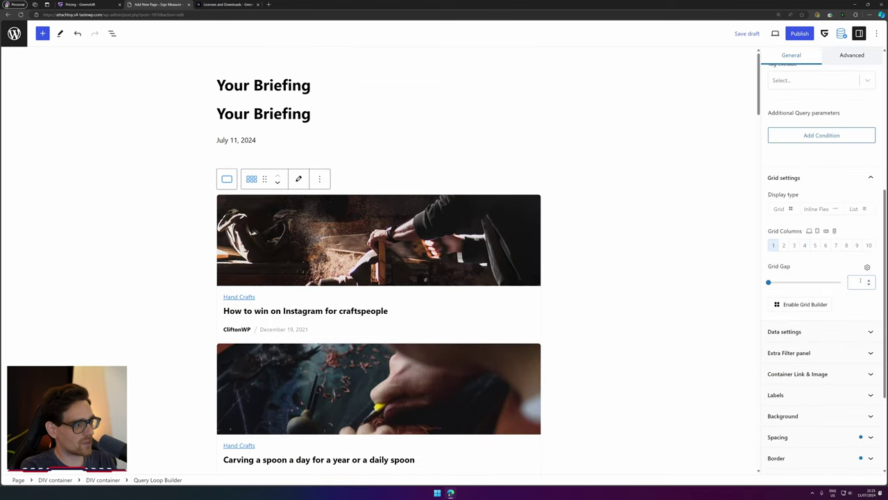
Set the fetch count in the first query loop's data settings to 1.
scroll(750, 300, down, 1)
click(791, 331)
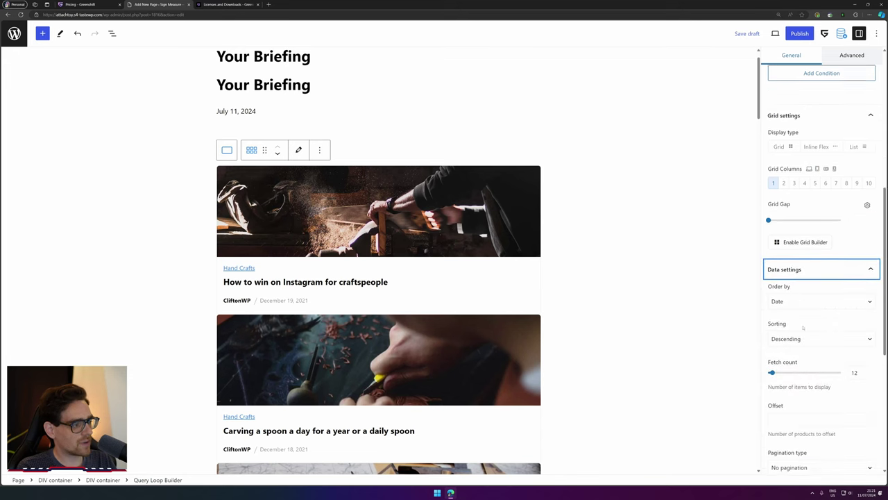
click(854, 332)
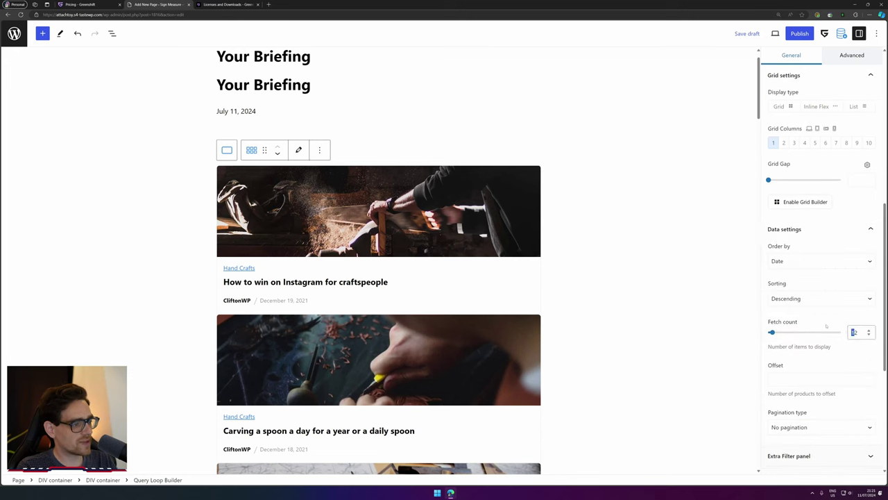
key(BackSpace)
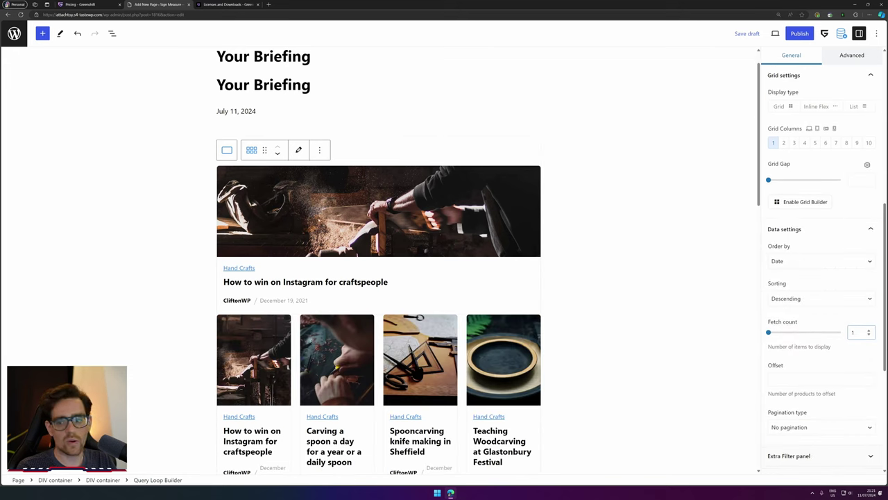
Set the second Query Loop Builder, below the single large story, to 1 grid column.
click(378, 361)
scroll(378, 361, down, 1)
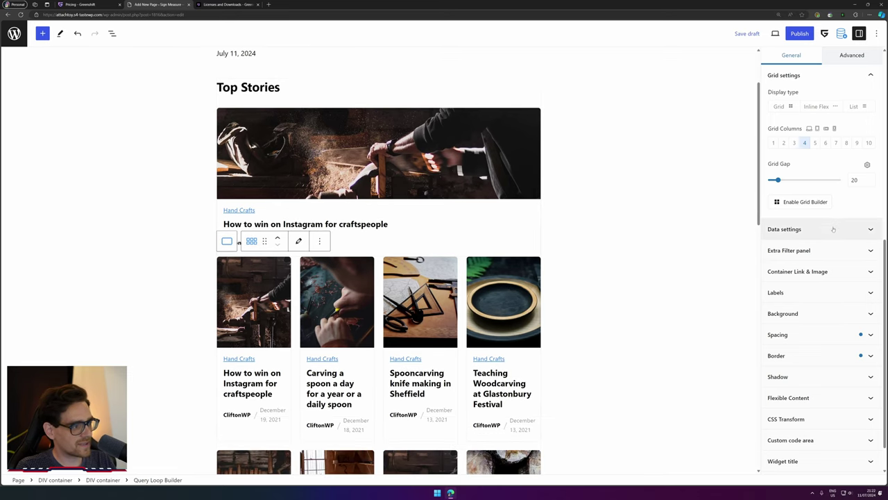
scroll(833, 229, up, 1)
click(773, 173)
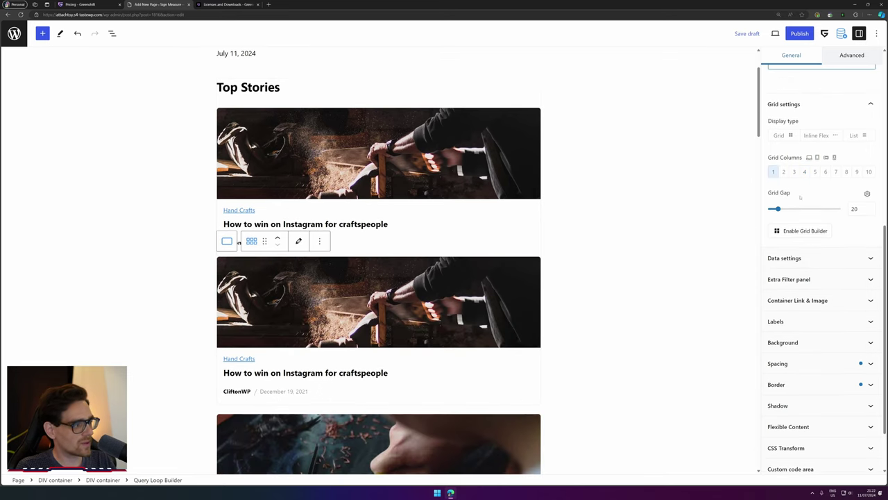
Switch the second Query Loop Builder's display type to List and set its fetch count to 5.
scroll(800, 198, up, 2)
click(855, 194)
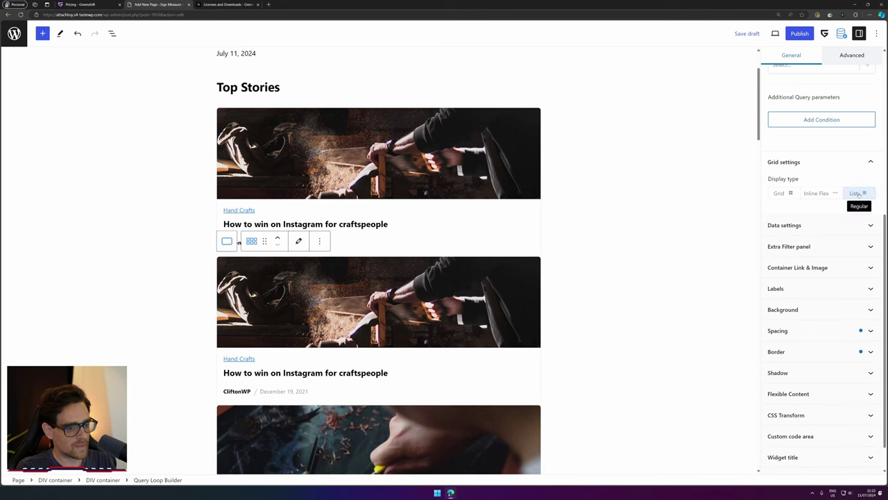
click(798, 224)
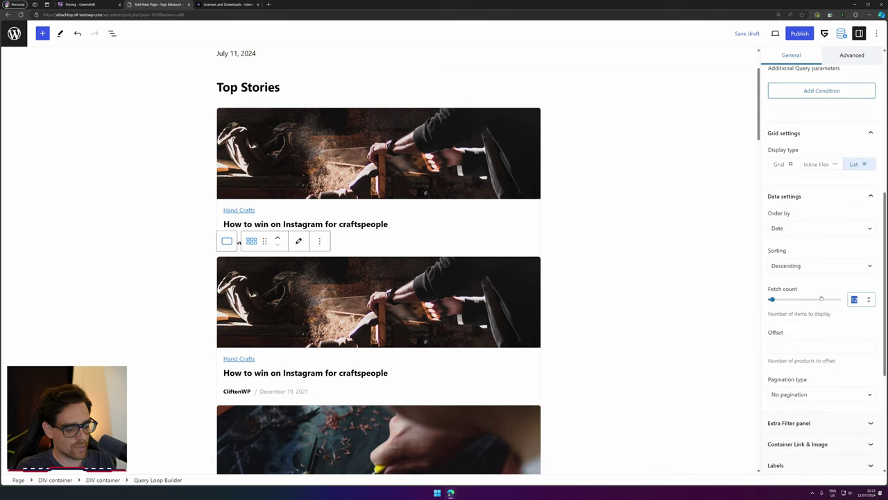
text(5)
scroll(478, 263, down, 3)
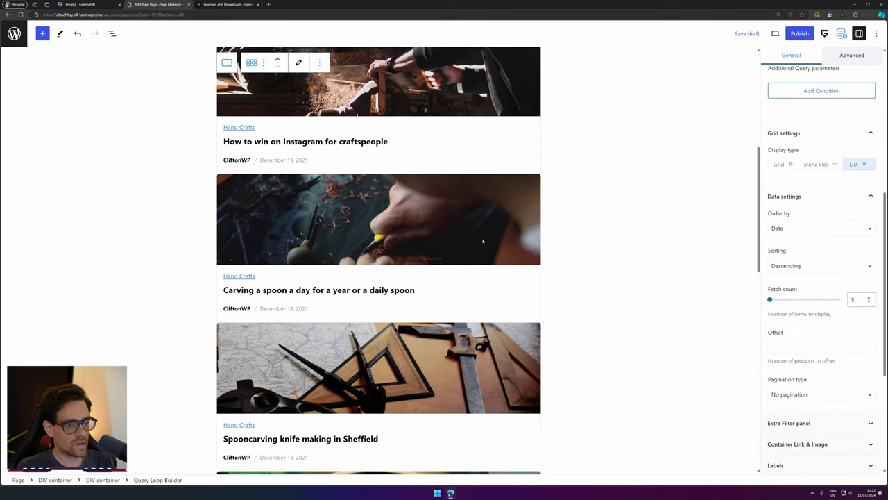
scroll(477, 262, up, 2)
scroll(531, 270, up, 2)
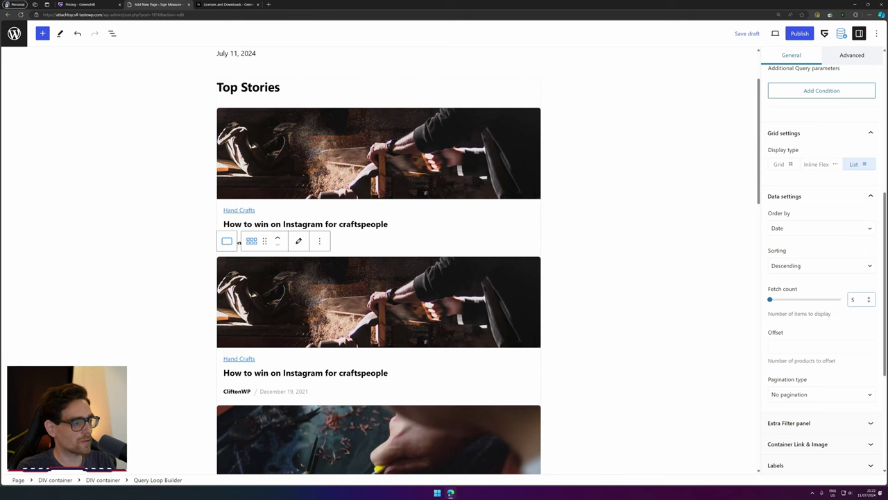
Set the offset in the second query loop's data settings to 1.
click(791, 351)
text(1)
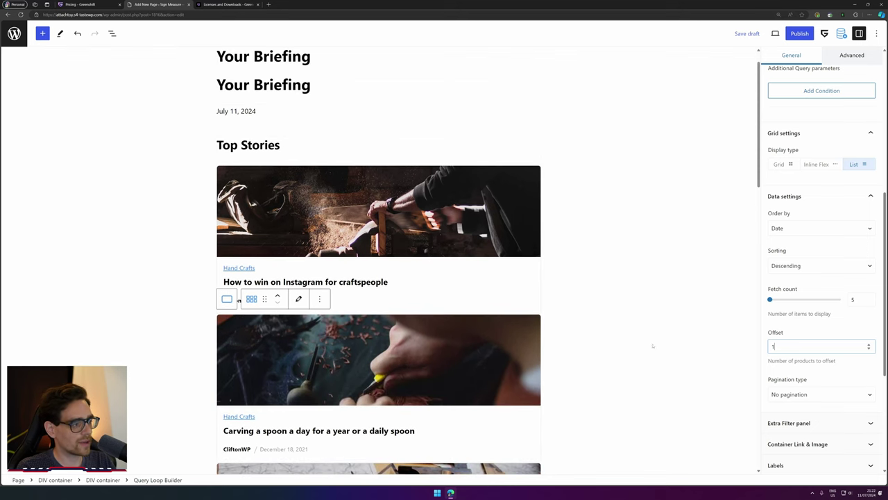
scroll(652, 346, up, 1)
Add a Global class named story to the outer Top Stories DIV container and restrict its styles to the current block type.
click(312, 221)
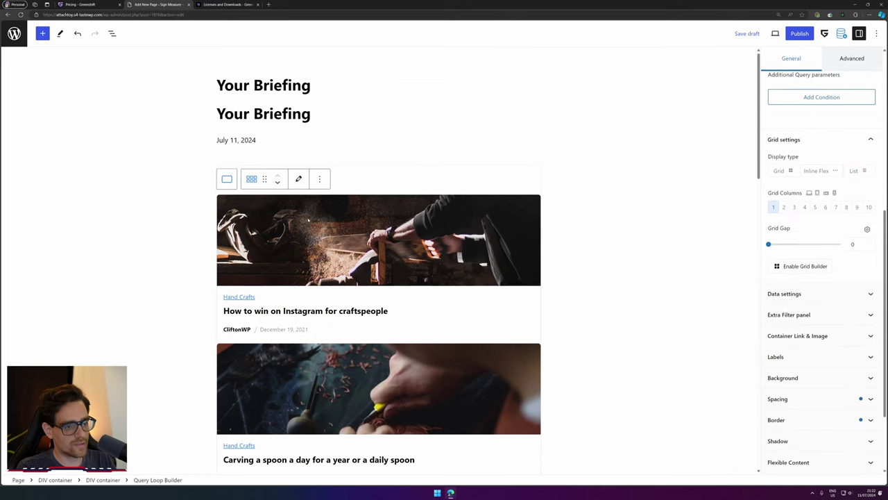
click(256, 168)
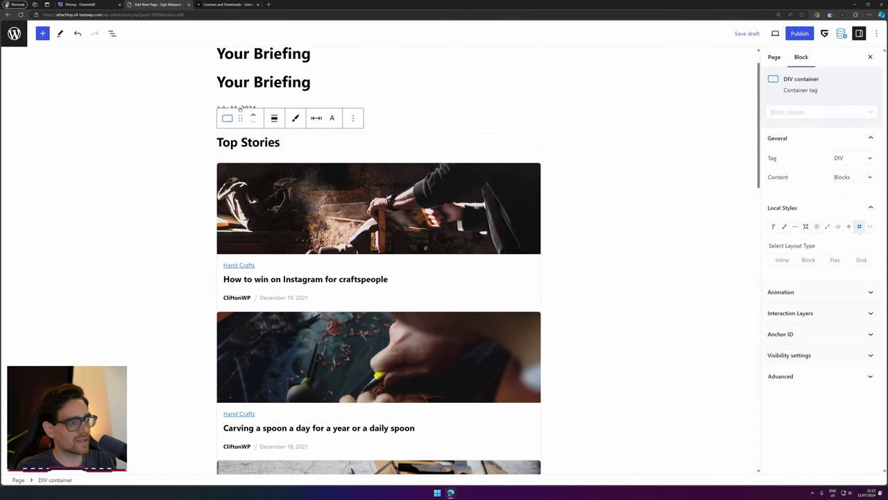
click(821, 112)
click(789, 131)
text(story)
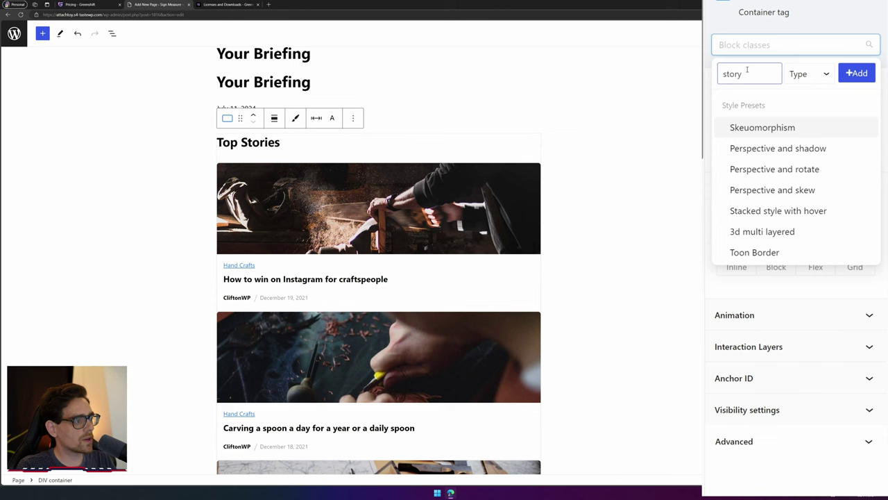
click(805, 73)
click(820, 123)
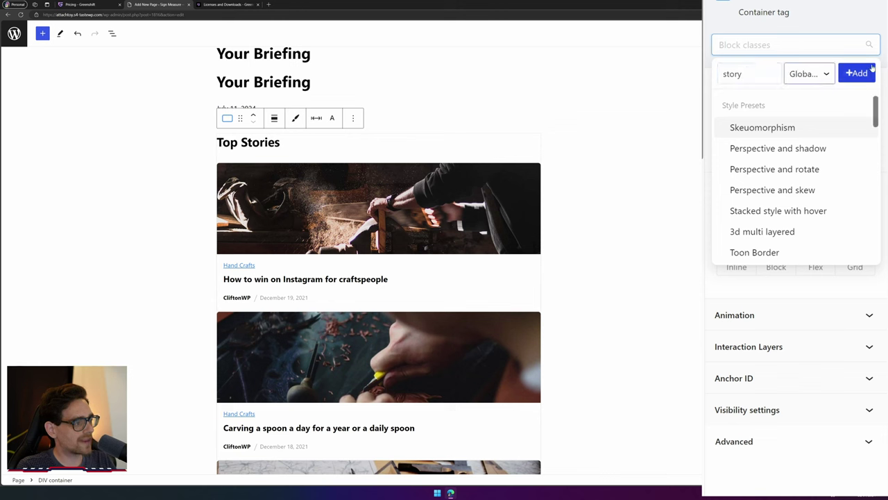
click(858, 73)
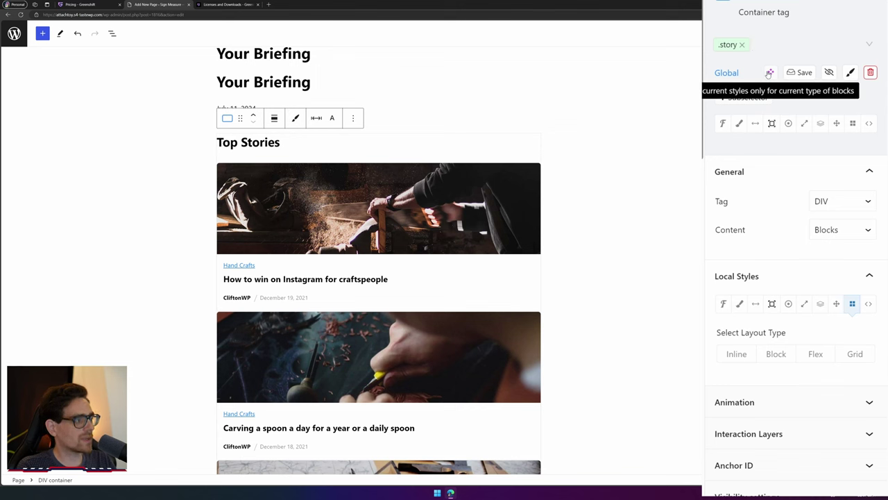
click(770, 73)
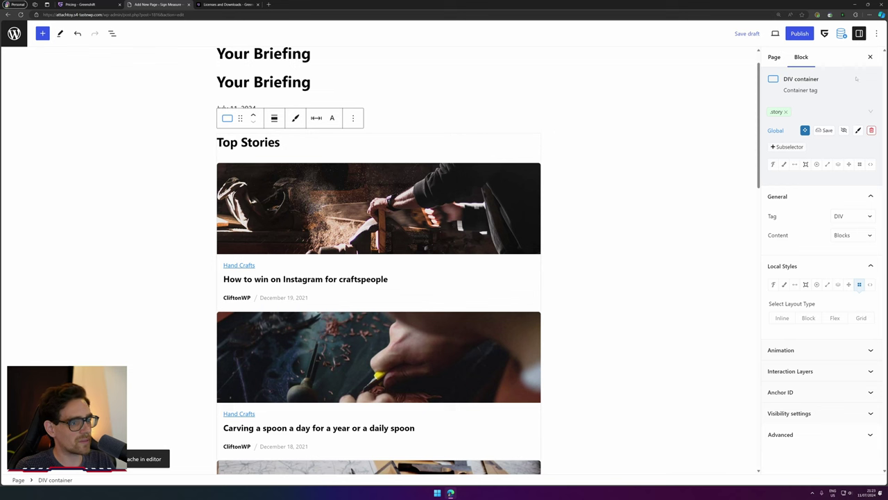
Set the story class's background colour to the translucent light grey CECECE6B from the theme palette.
click(784, 165)
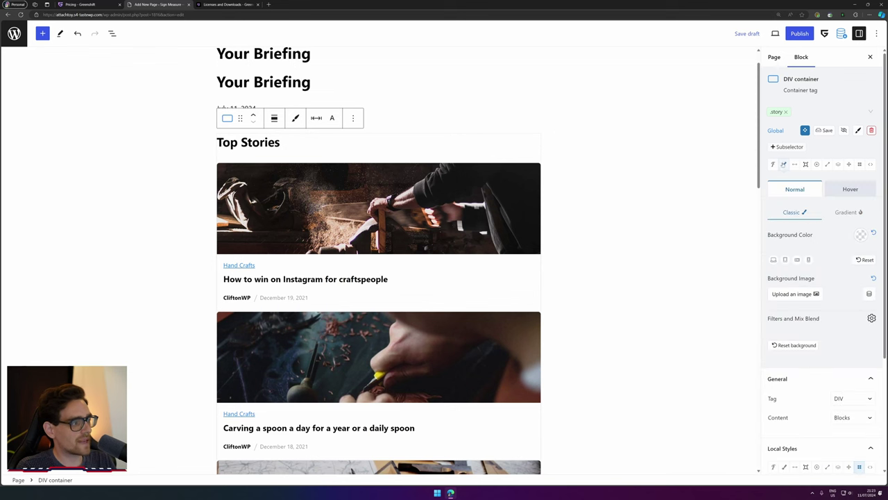
click(860, 234)
click(809, 429)
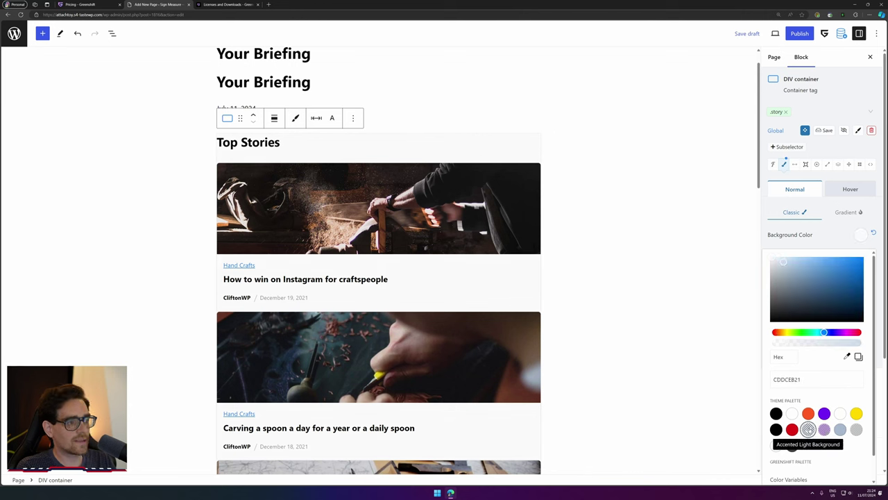
click(856, 429)
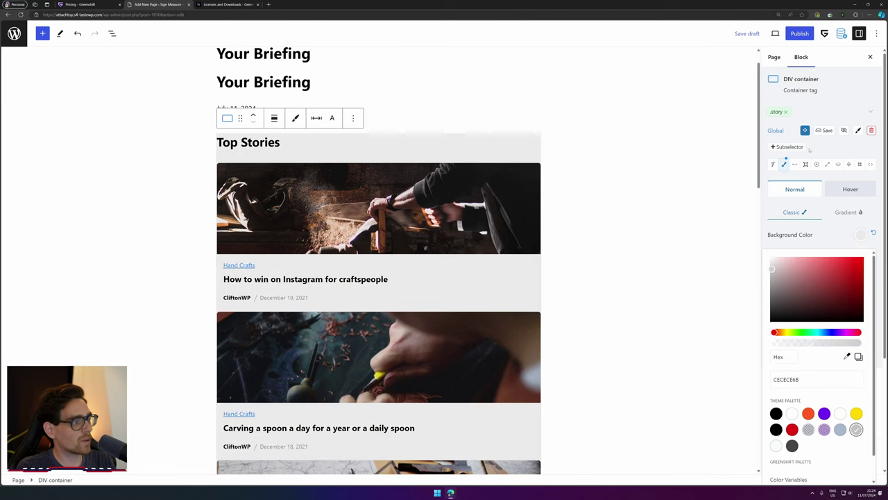
click(812, 152)
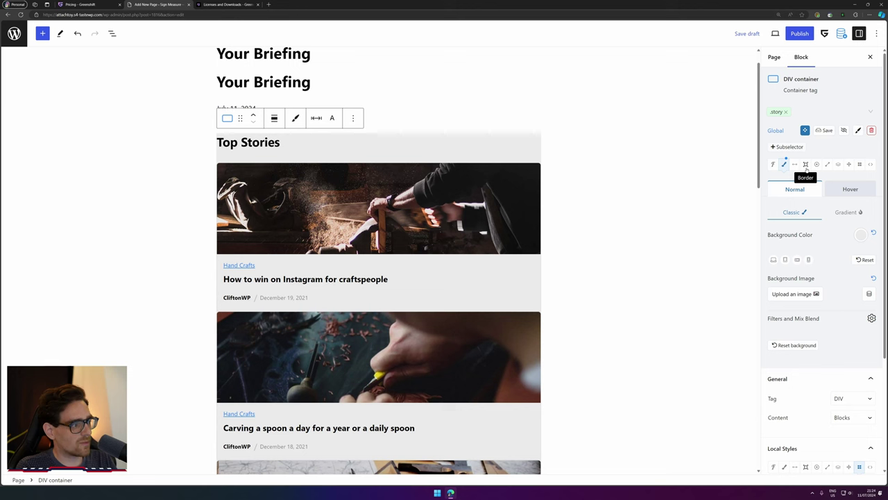
Set the story class's padding to XS Space at the top and bottom and S Space on the right and left.
click(795, 164)
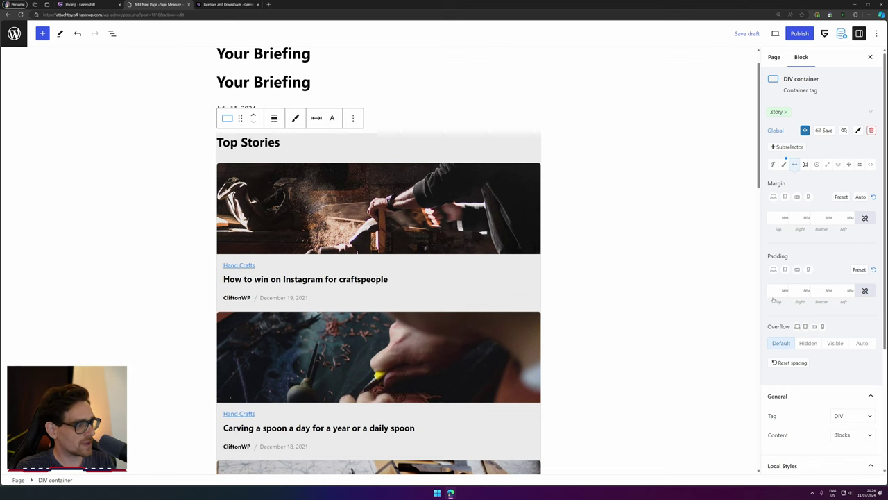
click(774, 299)
click(776, 324)
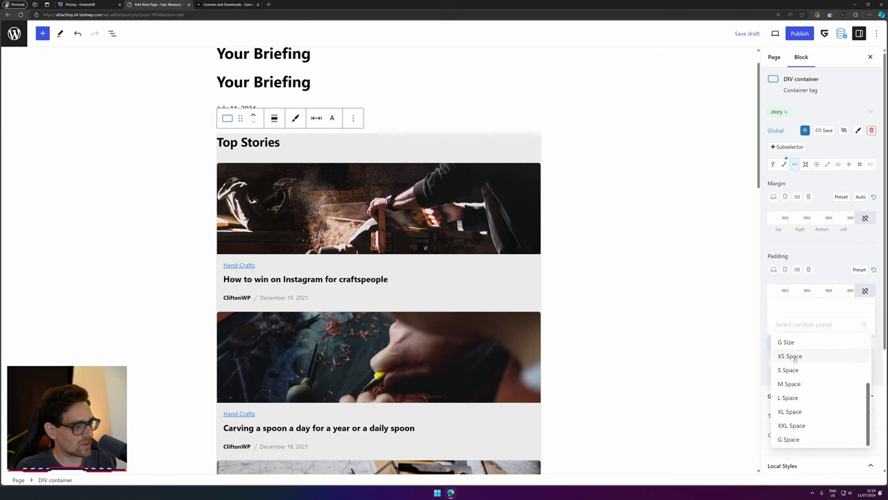
click(795, 359)
click(812, 327)
scroll(811, 362, up, 1)
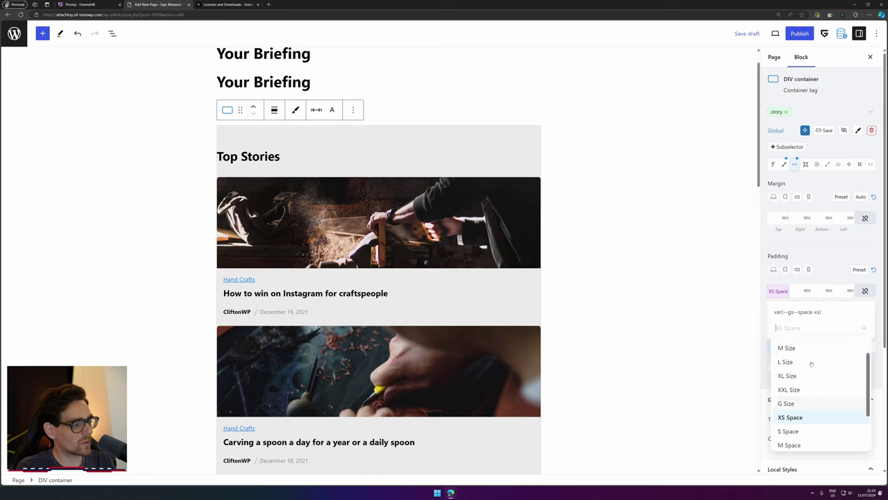
scroll(811, 363, down, 1)
click(779, 392)
click(841, 291)
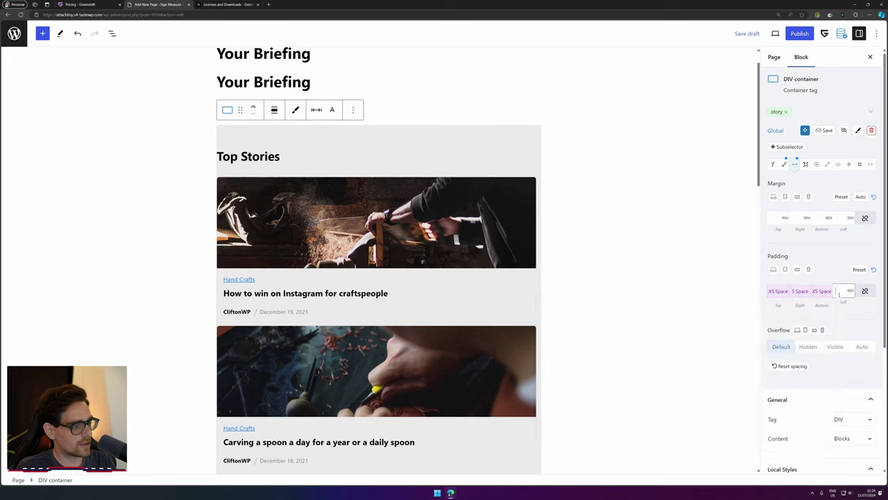
click(818, 323)
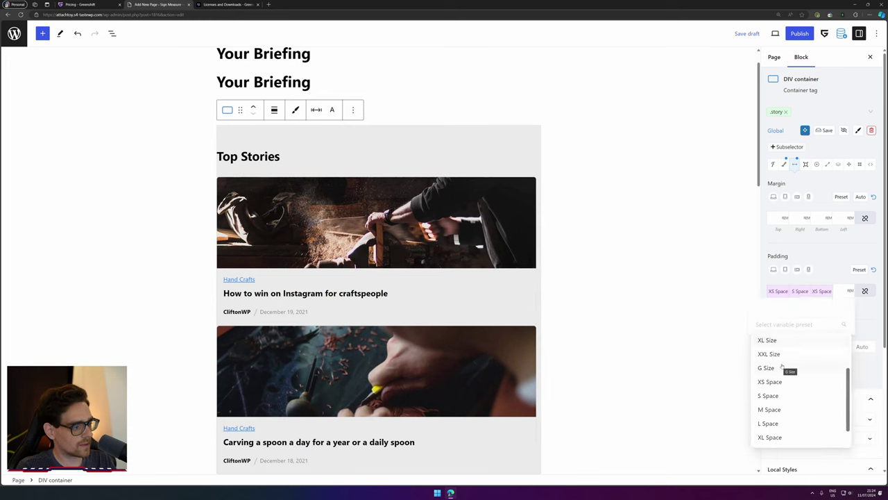
click(769, 395)
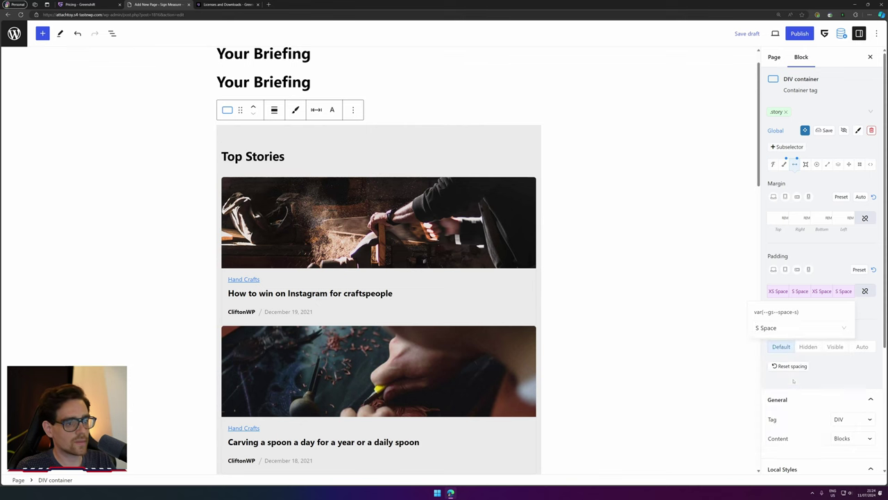
Set the top margin of the Top Stories H2 heading to 0.
scroll(625, 389, down, 10)
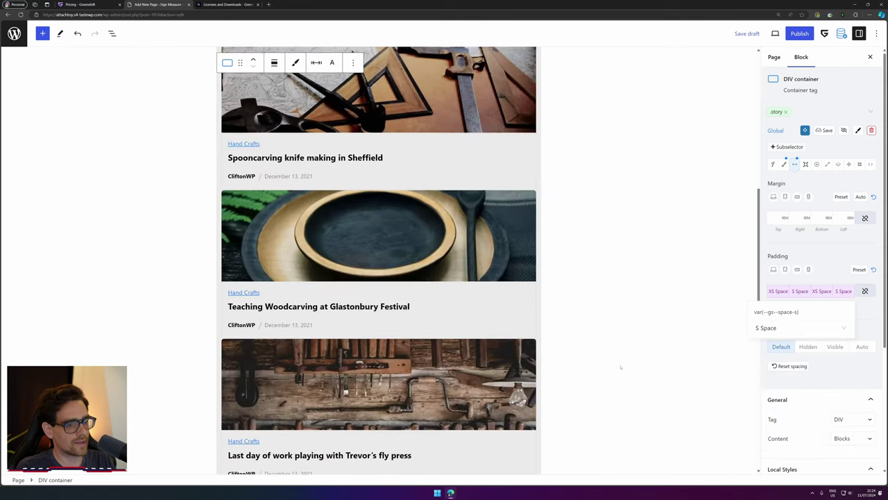
scroll(624, 388, up, 15)
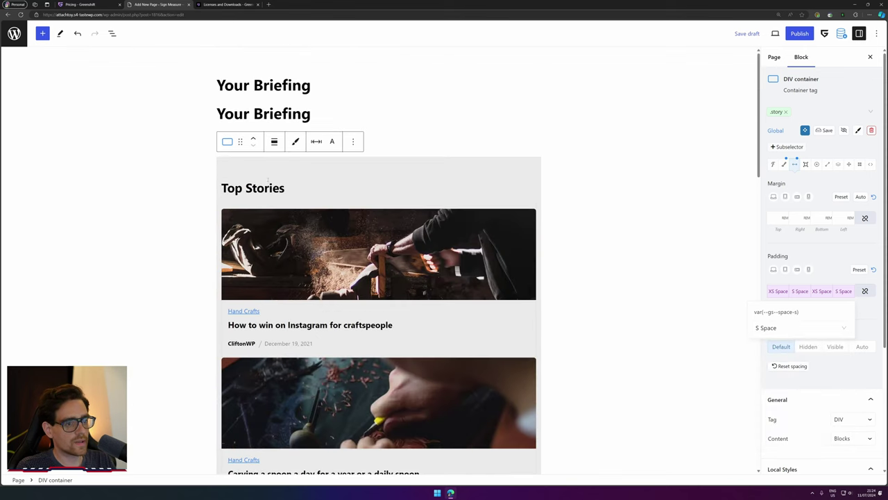
click(265, 187)
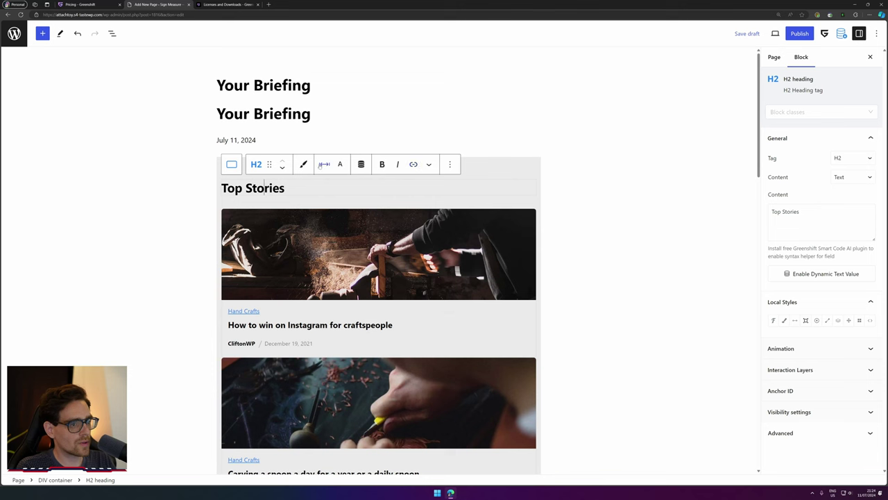
click(324, 165)
click(327, 208)
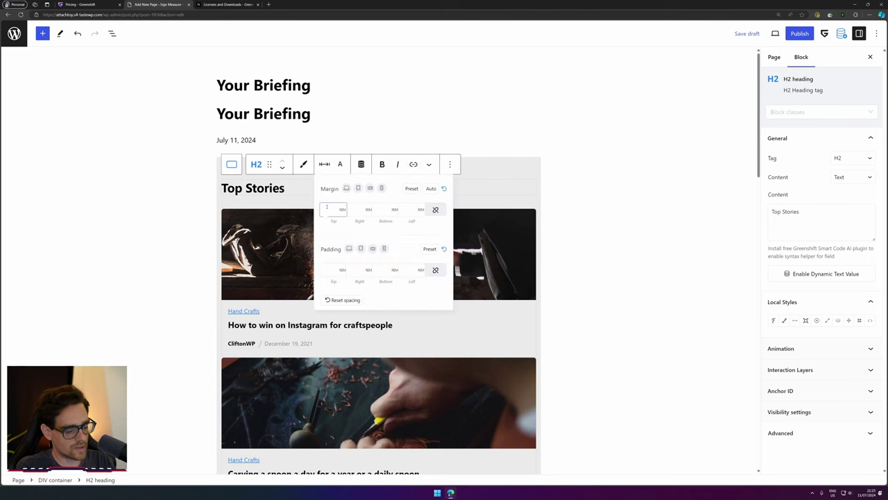
text(0)
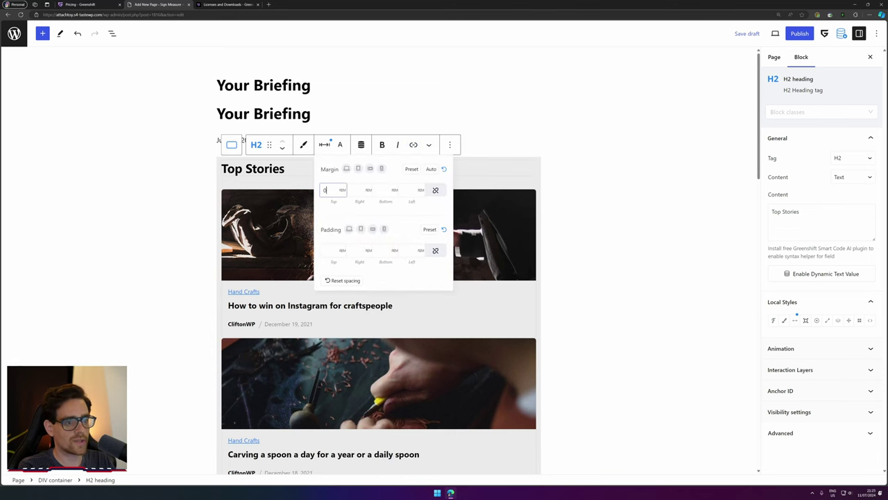
click(333, 182)
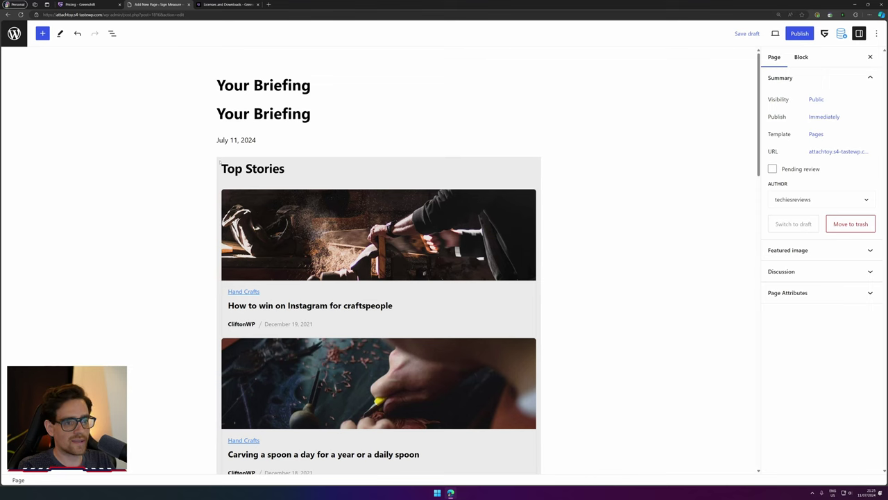
Apply the border preset with a radius of 5 on all corners to the outer container's story class.
click(229, 168)
click(112, 33)
click(112, 33)
click(114, 36)
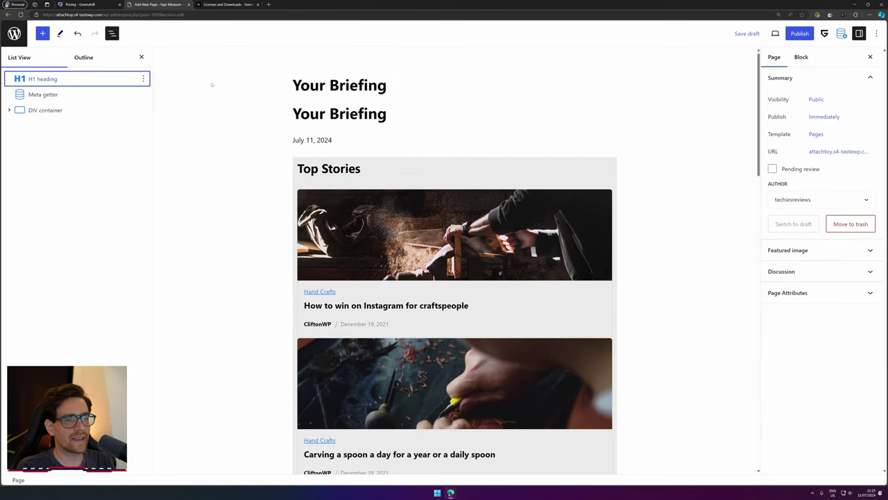
click(134, 113)
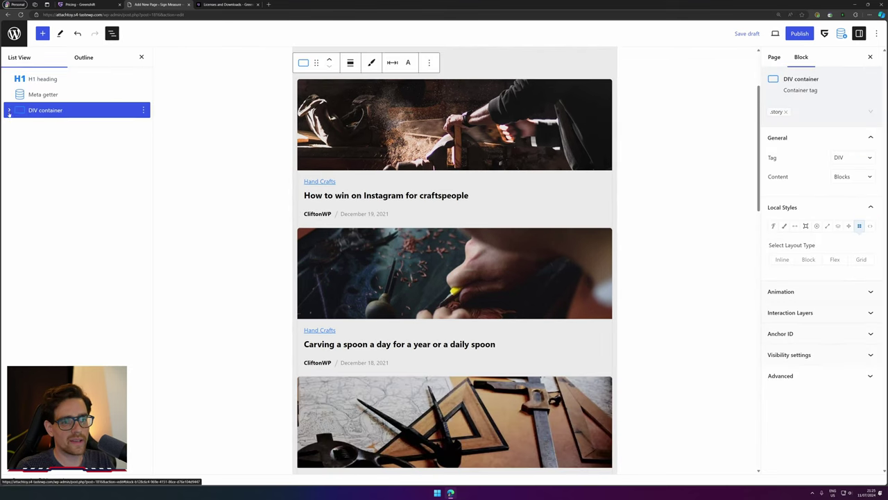
scroll(211, 175, up, 2)
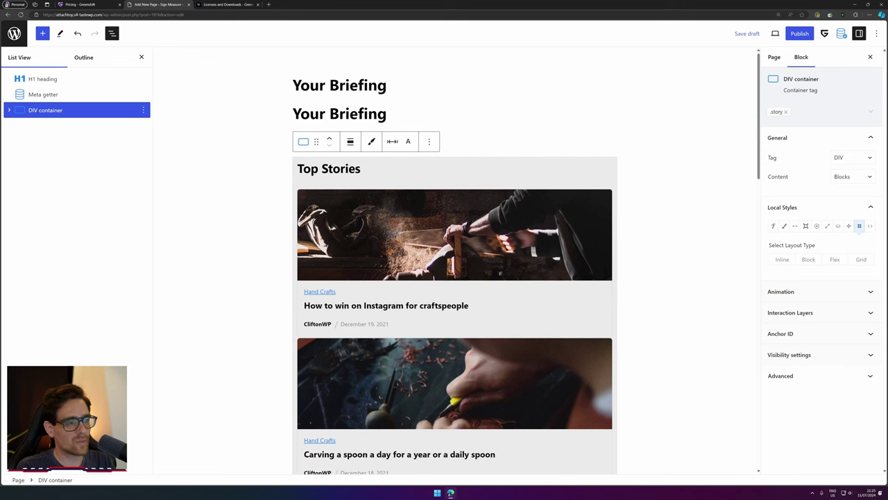
click(776, 112)
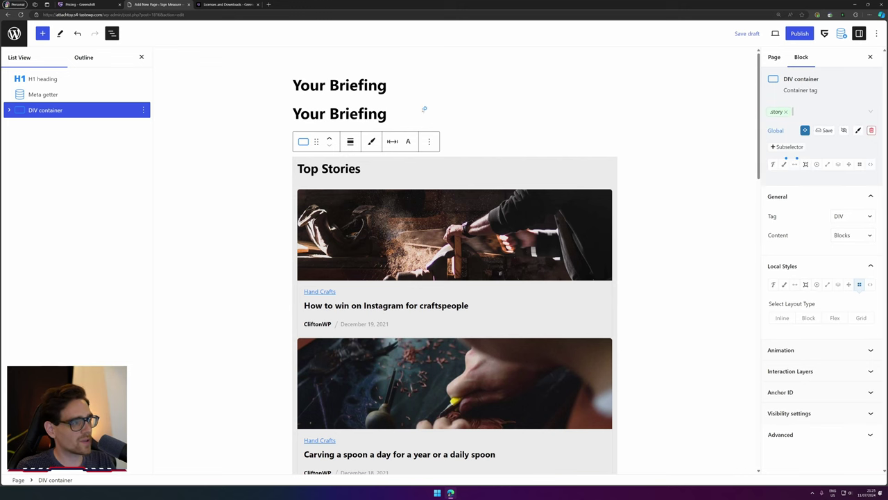
click(806, 164)
click(831, 283)
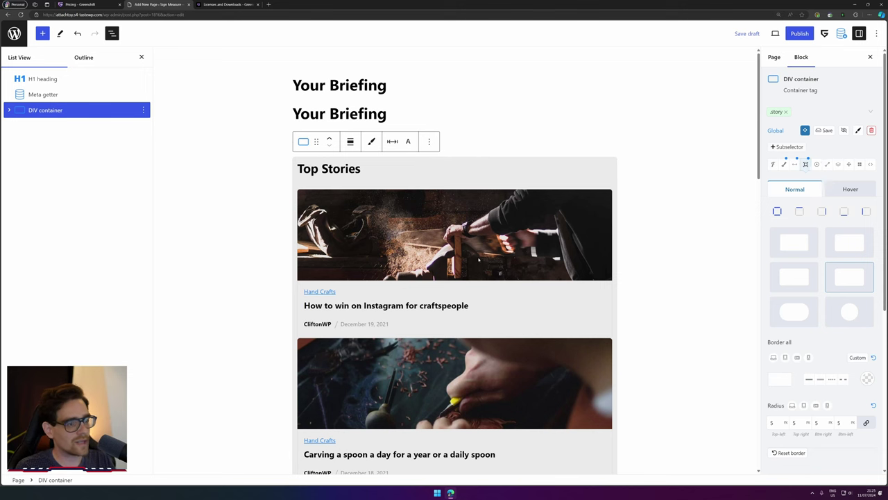
Delete the category Meta getter above the title in the first query loop's item template.
click(326, 293)
click(326, 293)
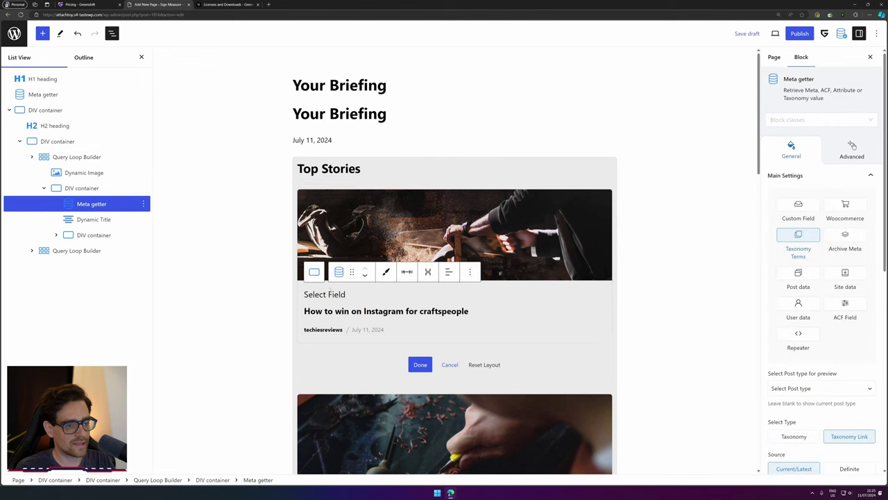
click(109, 204)
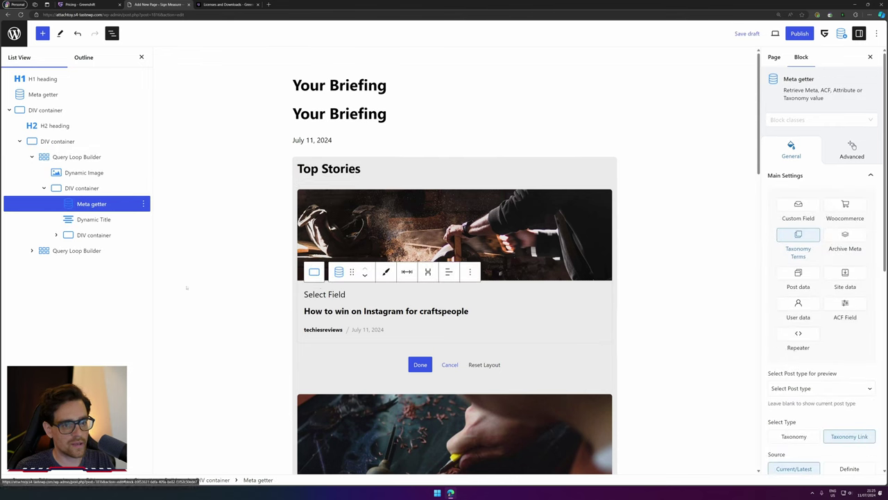
click(143, 204)
click(176, 395)
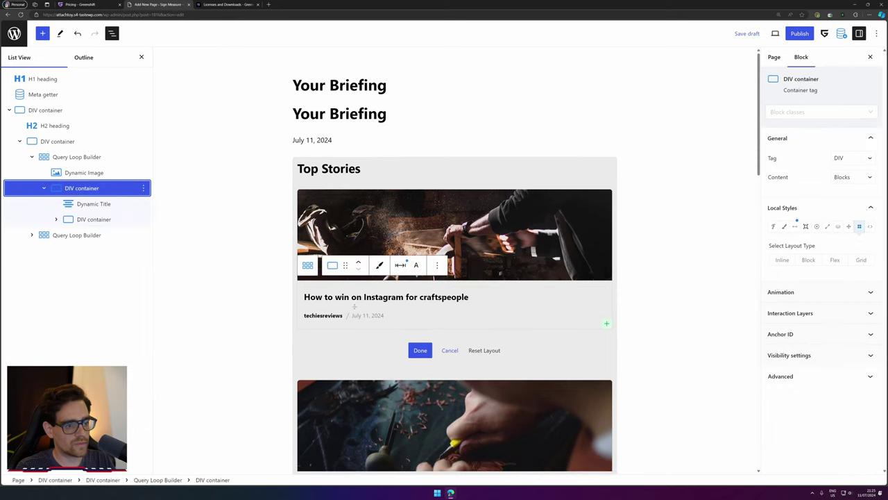
Move the update date Meta getter ahead of the author name Meta getter in the first query loop's item template.
click(342, 297)
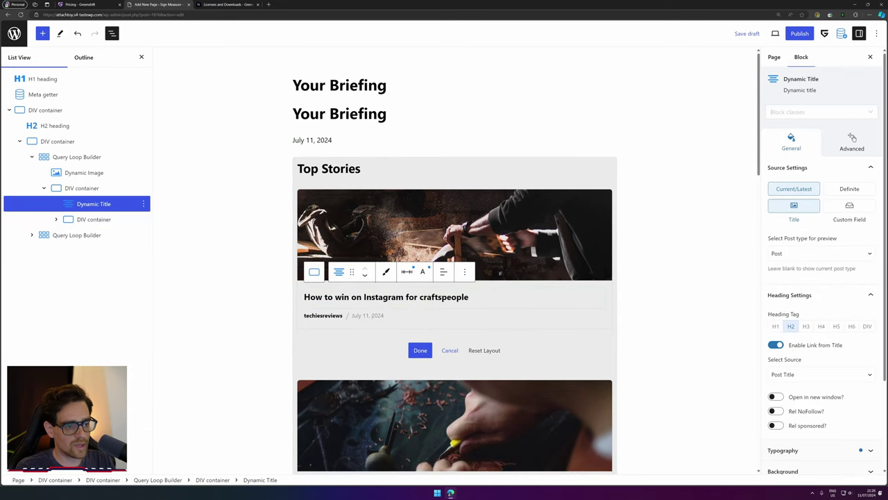
click(322, 315)
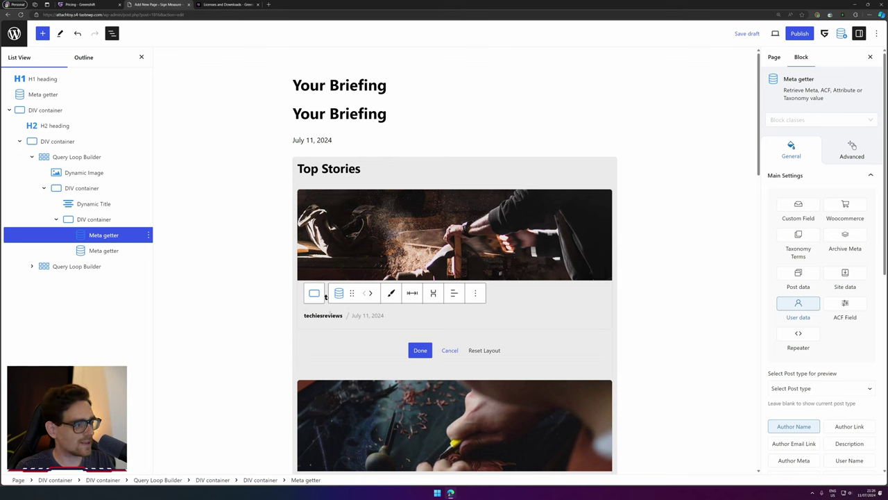
click(103, 251)
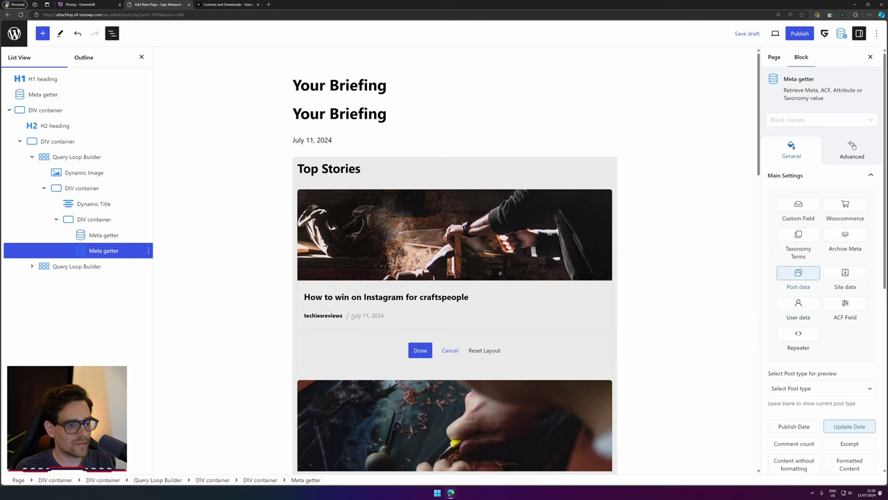
click(104, 235)
click(103, 250)
drag(104, 250, 107, 236)
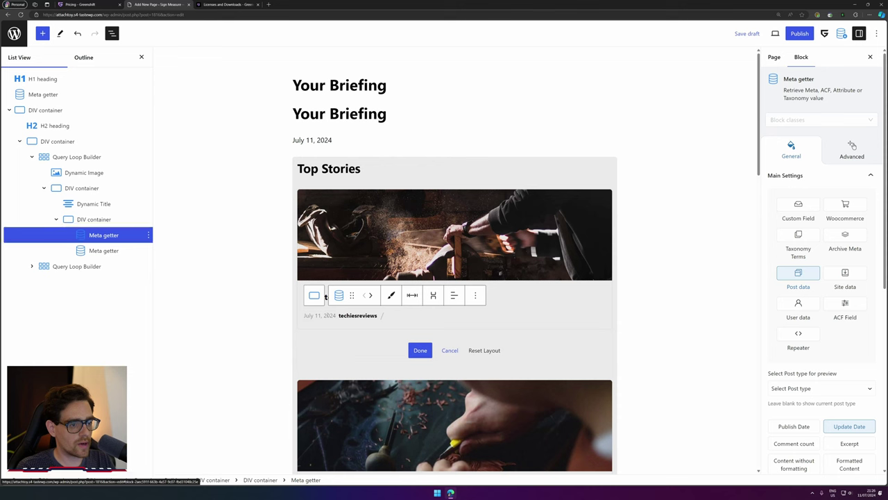
Clear the slash from the author name Meta getter's postfix label.
click(103, 250)
scroll(816, 317, down, 5)
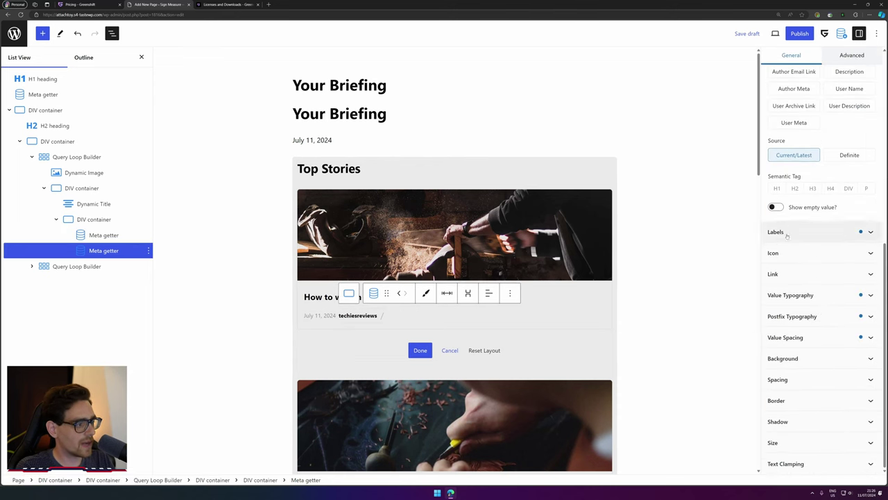
click(786, 232)
click(812, 328)
key(BackSpace)
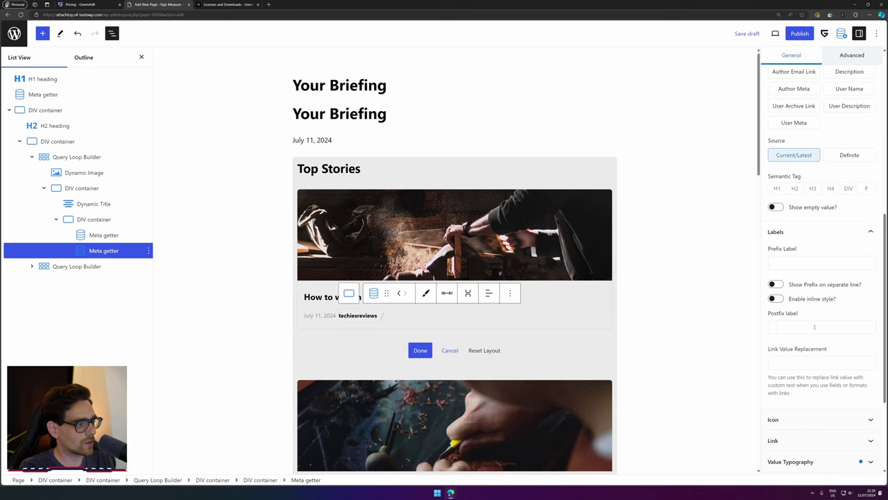
Reset the value spacing of the author name Meta getter.
scroll(815, 331, down, 2)
click(816, 338)
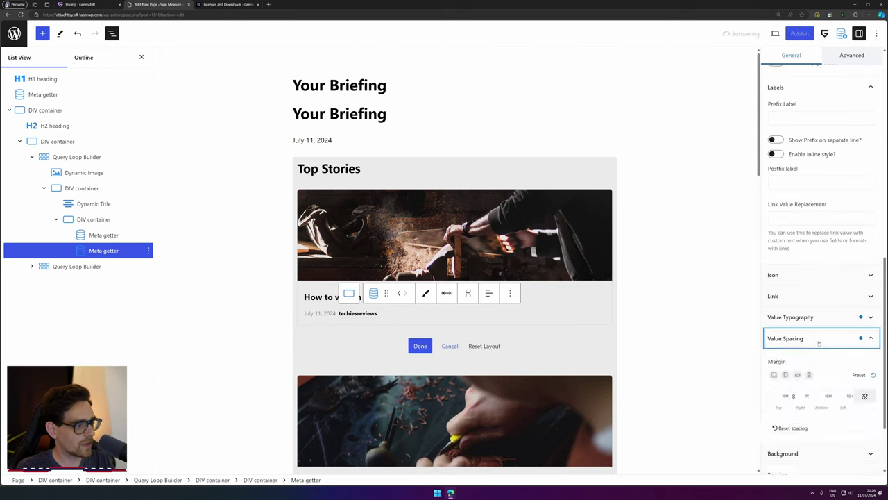
click(859, 375)
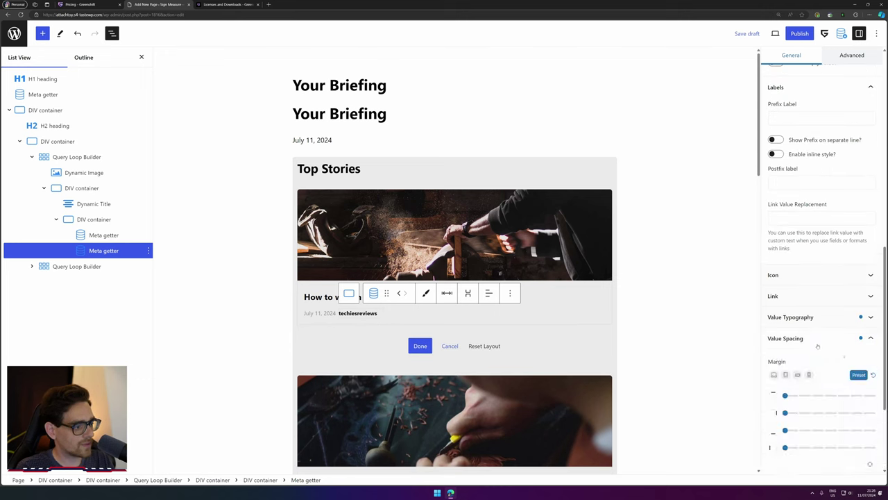
click(859, 374)
click(804, 338)
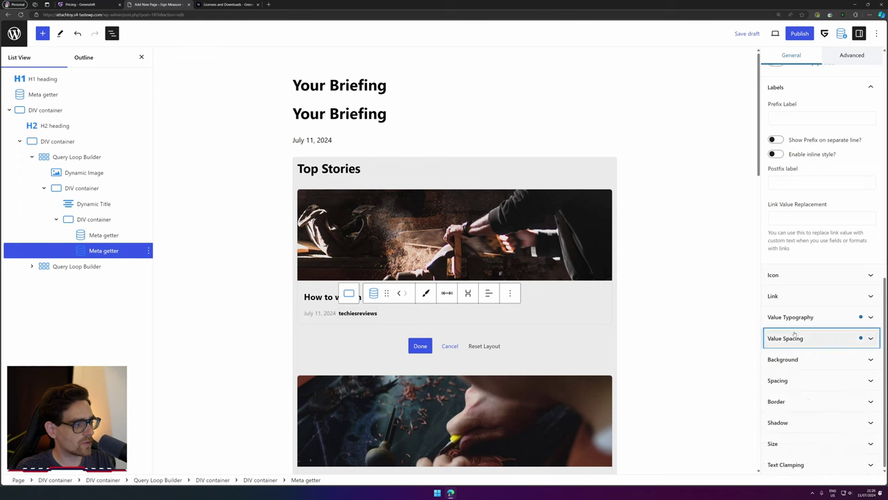
click(795, 336)
scroll(798, 361, down, 1)
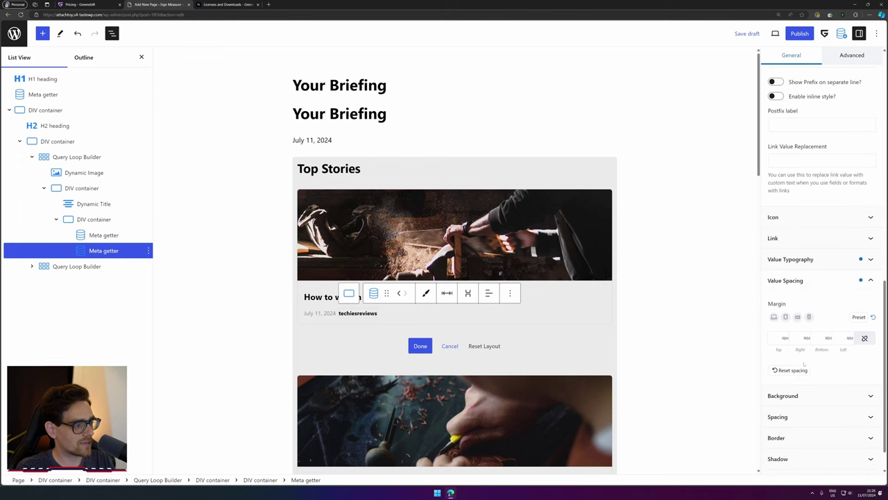
Reset the value typography options of the author name Meta getter.
click(812, 258)
scroll(819, 238, down, 1)
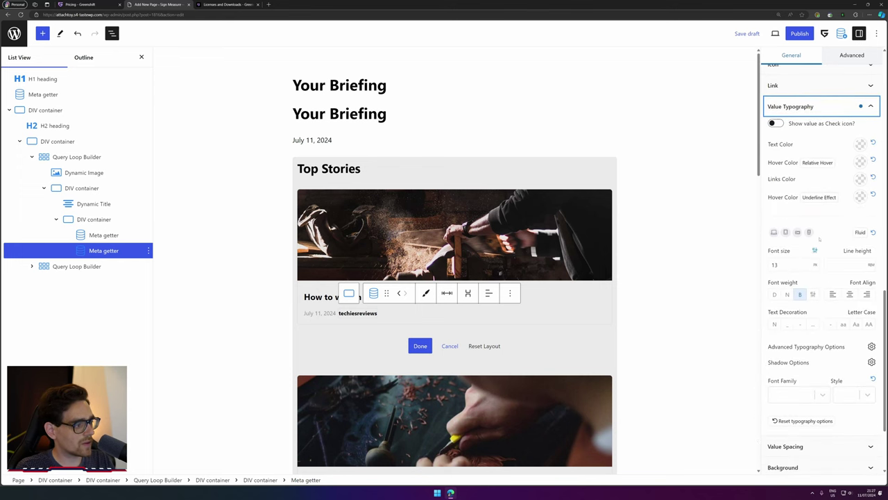
scroll(798, 333, down, 2)
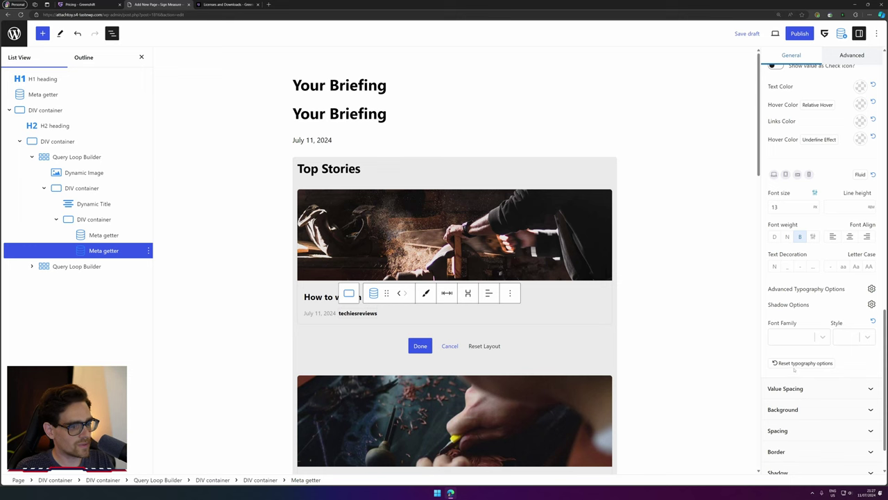
Reset the update date Meta getter's value typography and set its postfix label to "•".
click(319, 314)
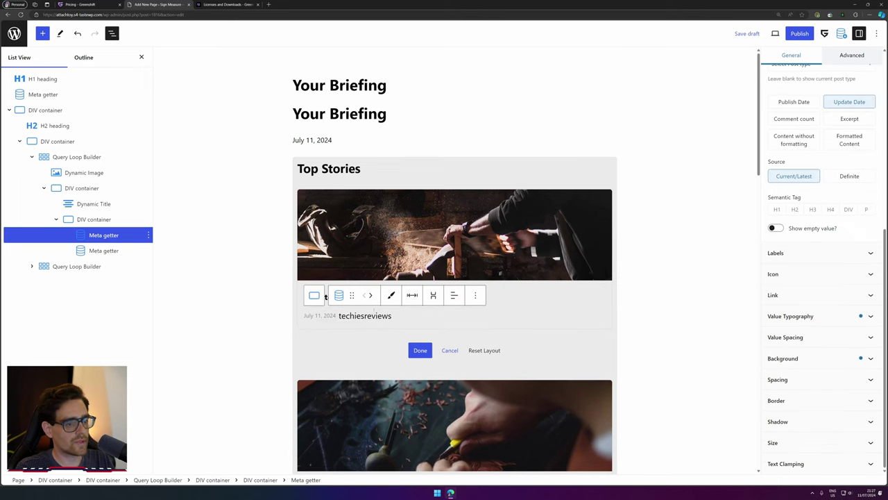
click(798, 316)
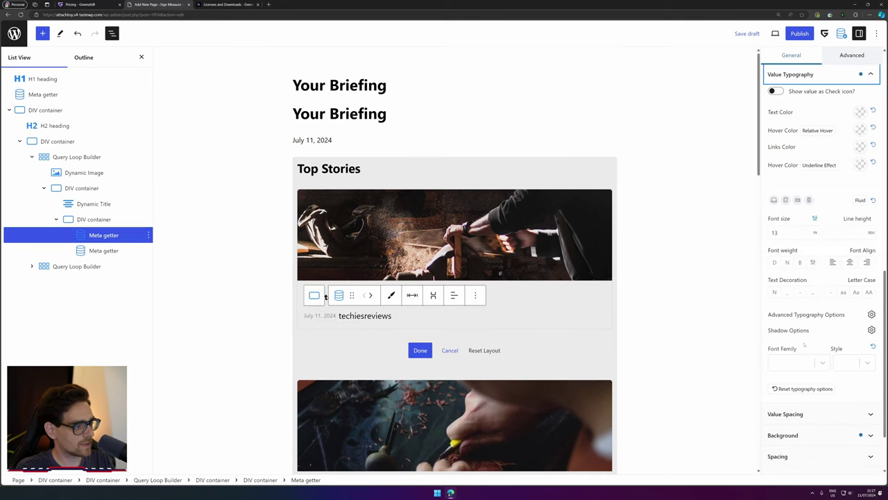
click(802, 388)
click(800, 382)
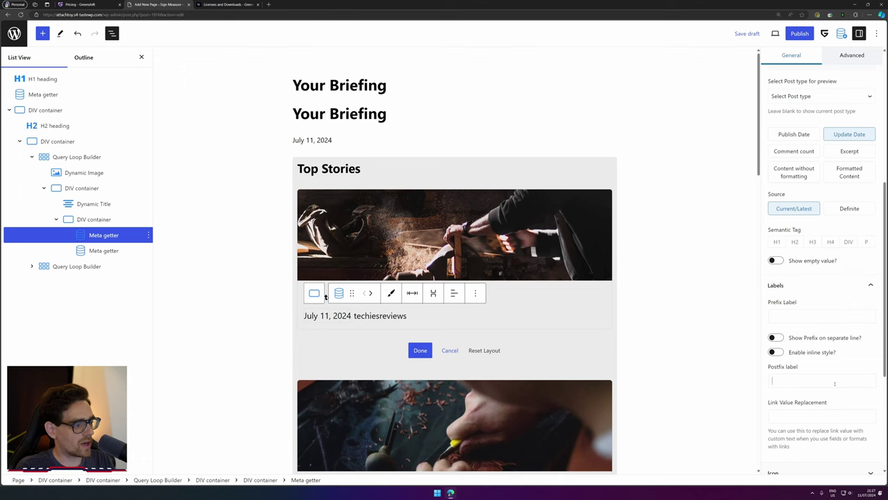
text(•)
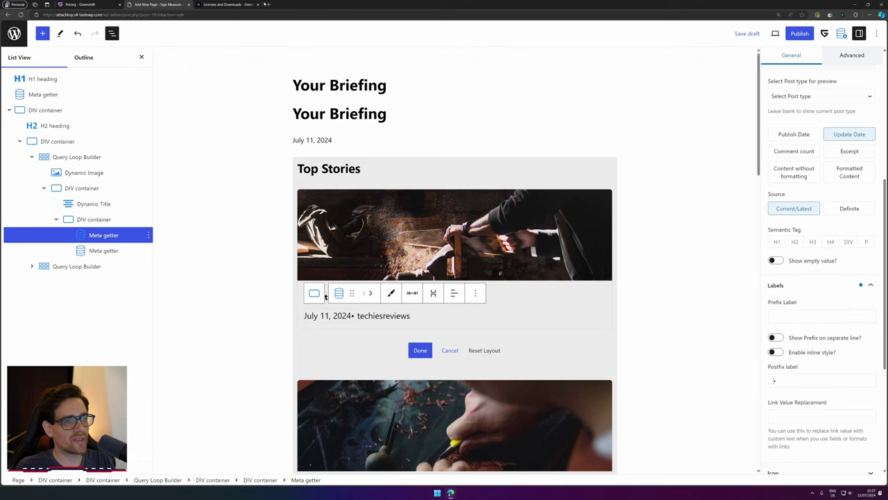
Search Google for "ascii circle" in a new browser tab and open the Alt Codes list of circle symbols.
click(266, 5)
text(ascii)
key(Return)
key(ctrl+plus)
key(ctrl+plus)
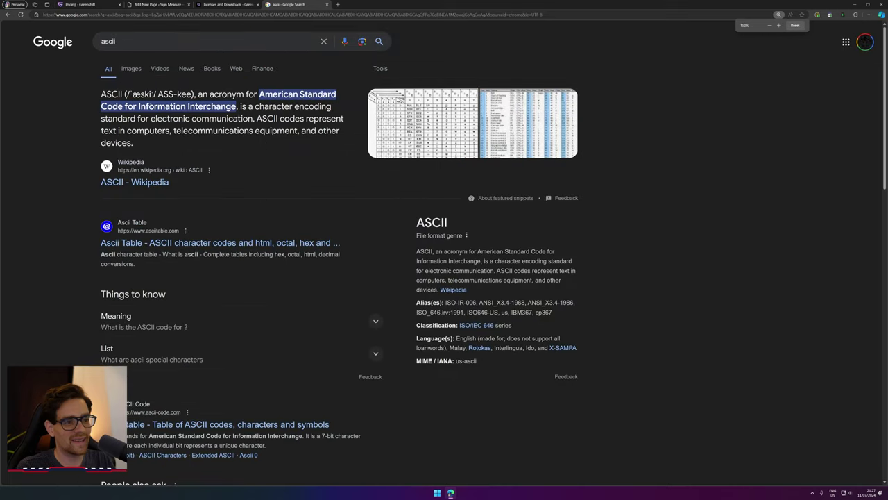
click(144, 182)
key(alt+Left)
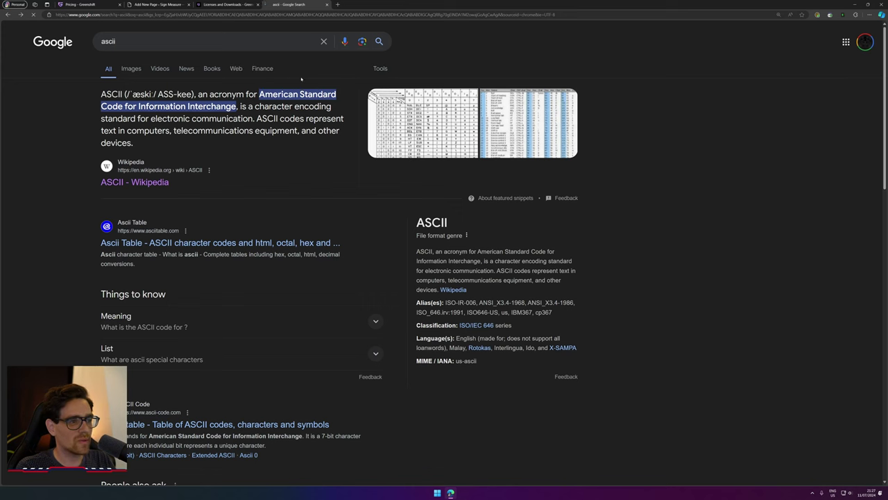
click(146, 41)
text(circle)
key(Return)
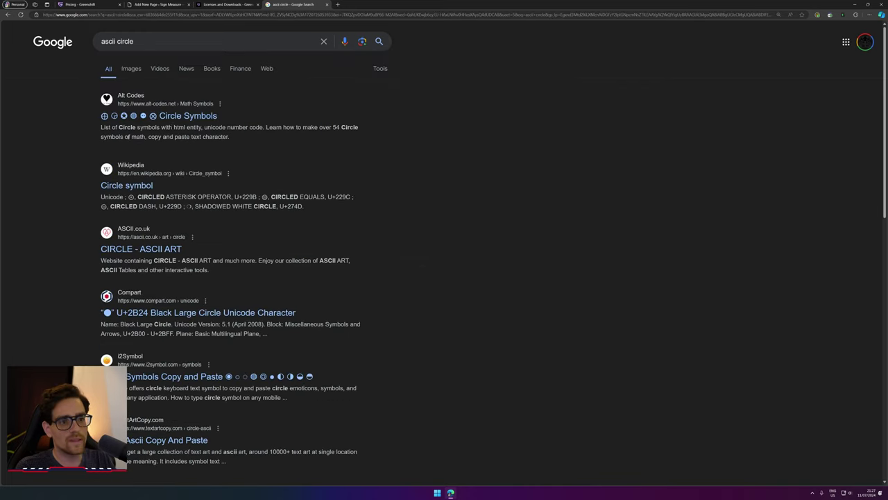
click(170, 118)
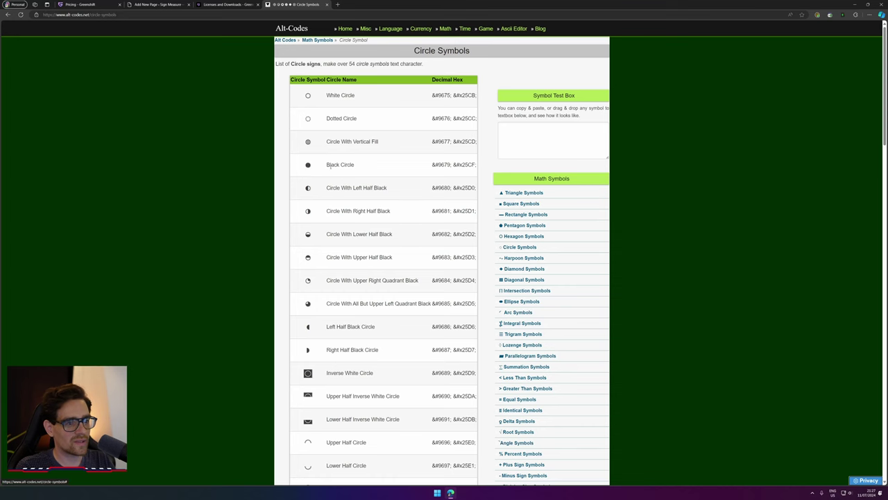
Try the Black Circle symbol "●" as the date's postfix label, and restore the "•" bullet.
click(323, 167)
click(158, 4)
text(●)
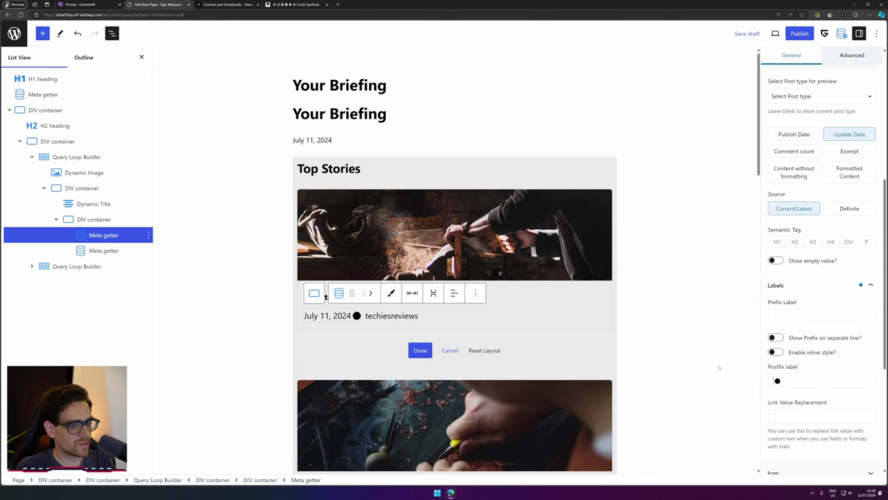
key(BackSpace)
text(•)
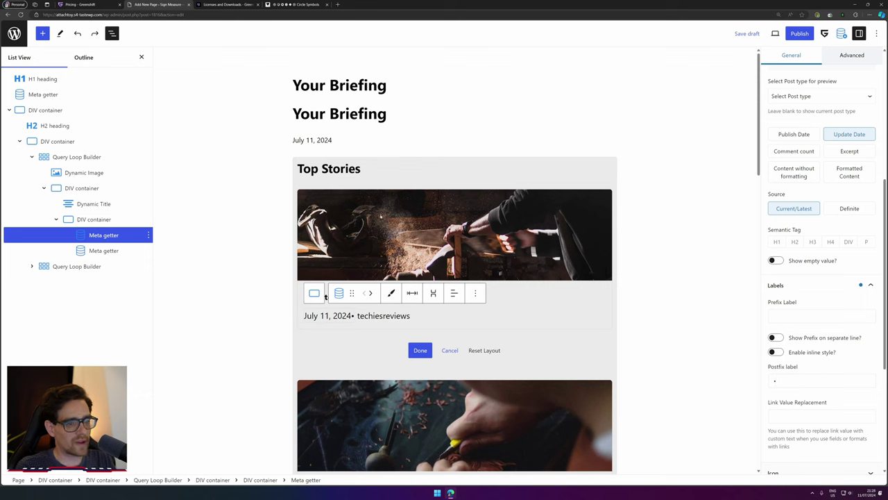
Reset the first Query Loop Builder's spacing and set its overflow to Hidden.
click(576, 232)
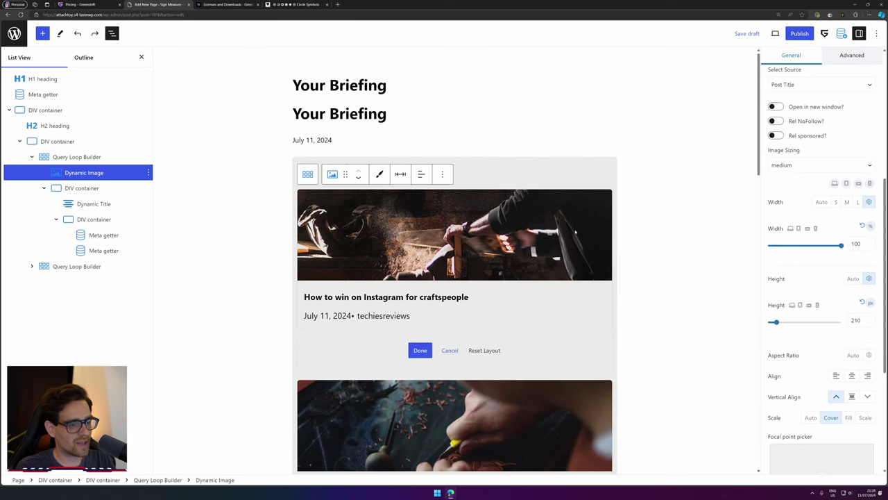
click(307, 174)
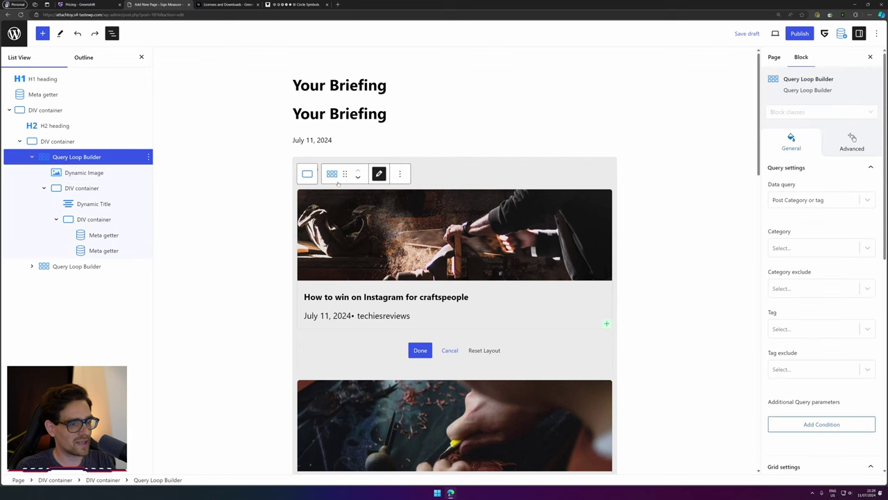
scroll(837, 393, down, 10)
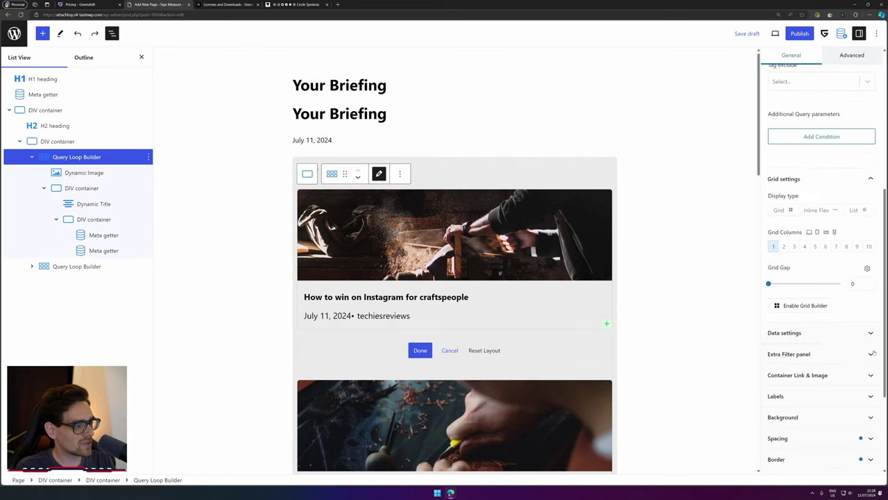
click(822, 298)
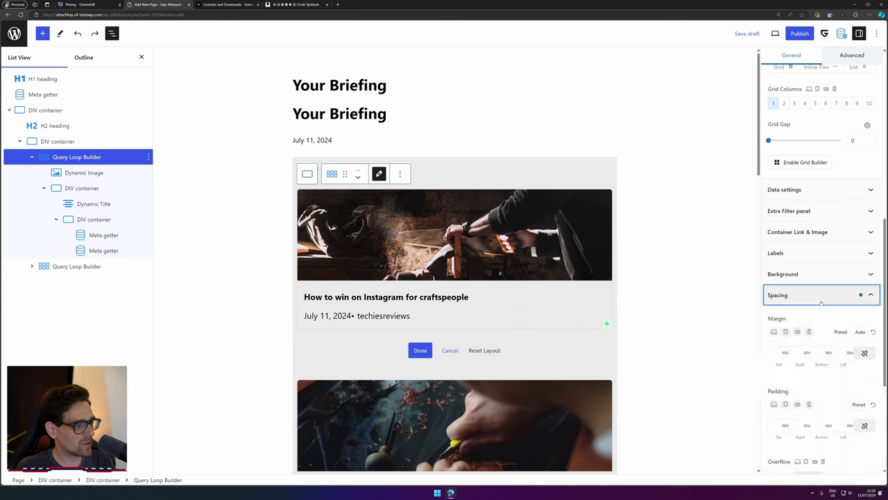
click(777, 297)
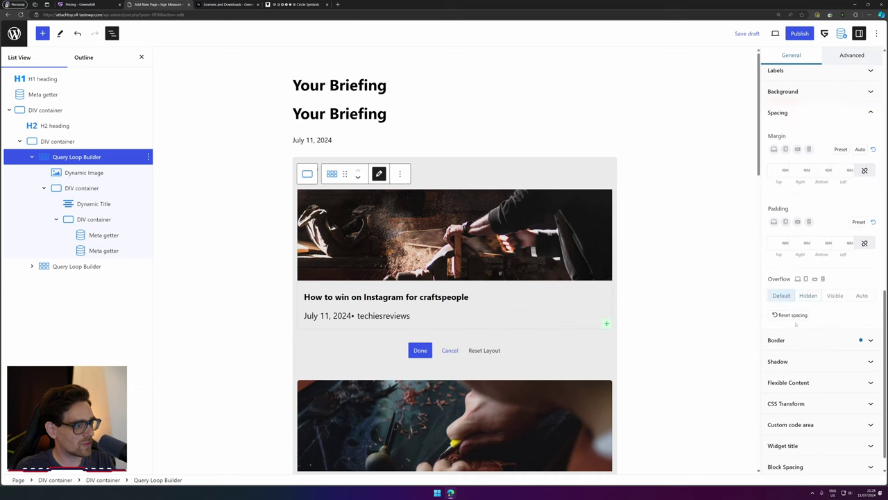
click(807, 297)
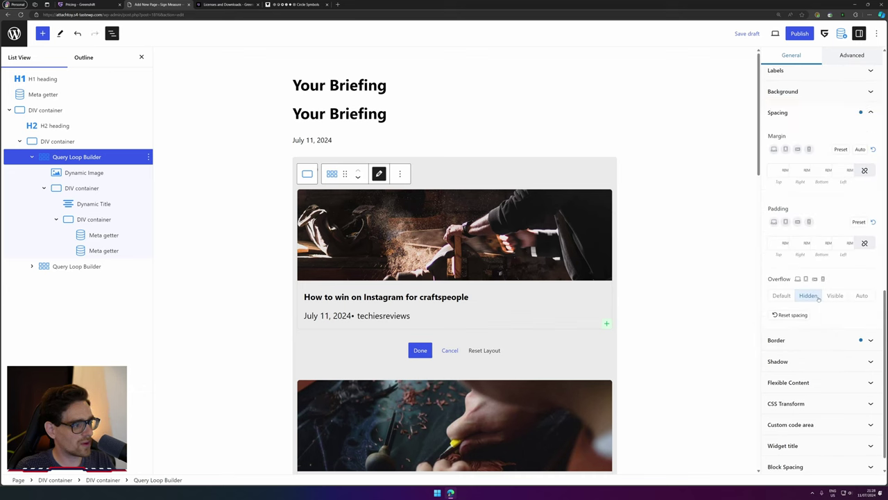
Reset the border and corner radius of the first Query Loop Builder.
click(822, 340)
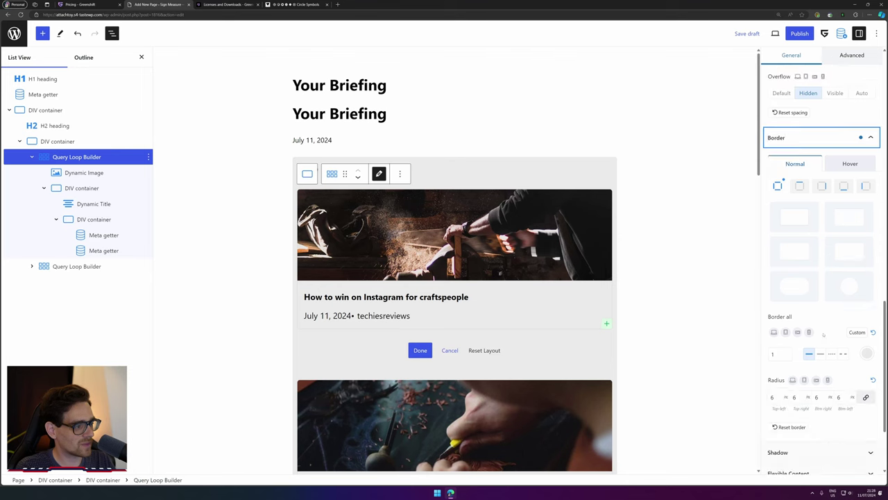
scroll(822, 333, down, 2)
click(794, 312)
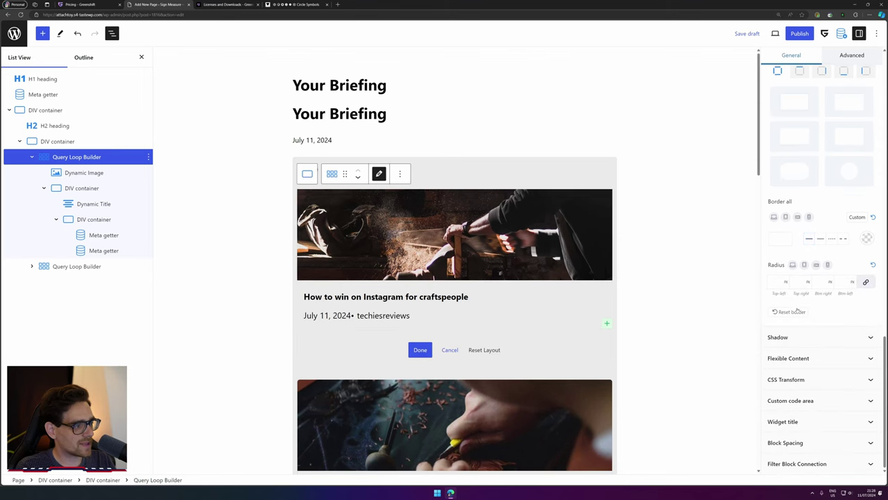
scroll(812, 243, up, 3)
click(816, 205)
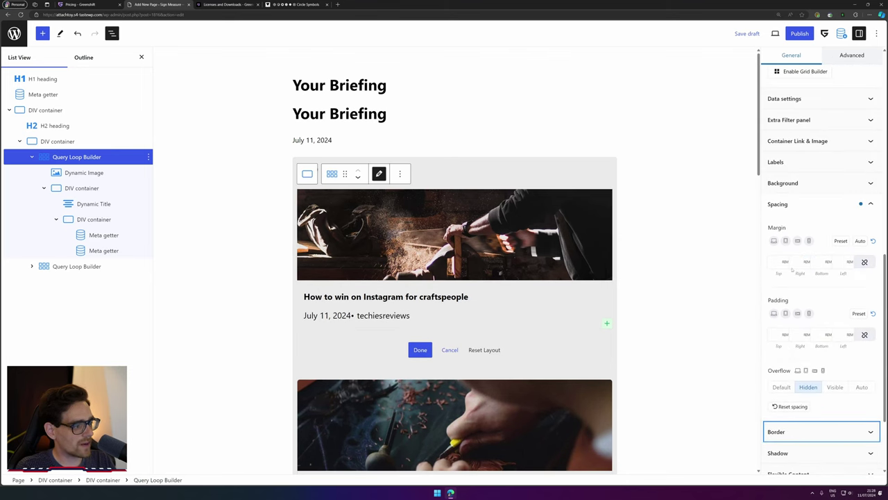
click(815, 204)
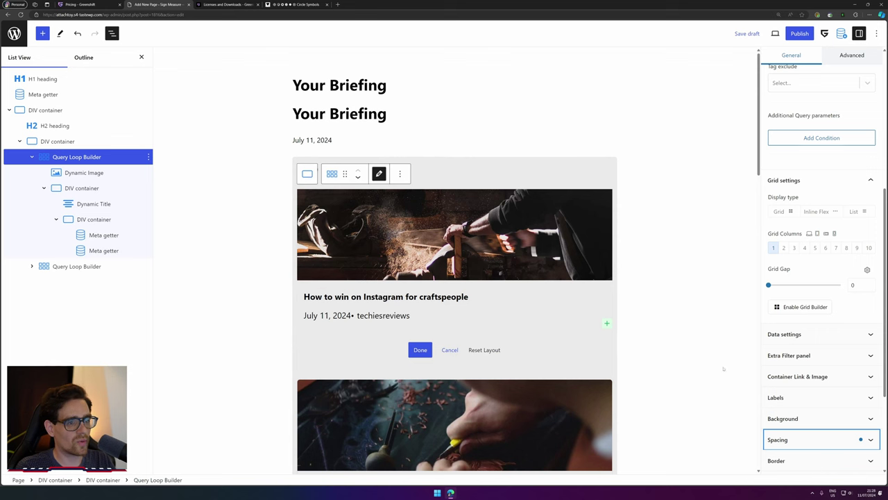
Add a new global class named story-feaured-image to the Dynamic Image in the first Query Loop Builder.
click(84, 173)
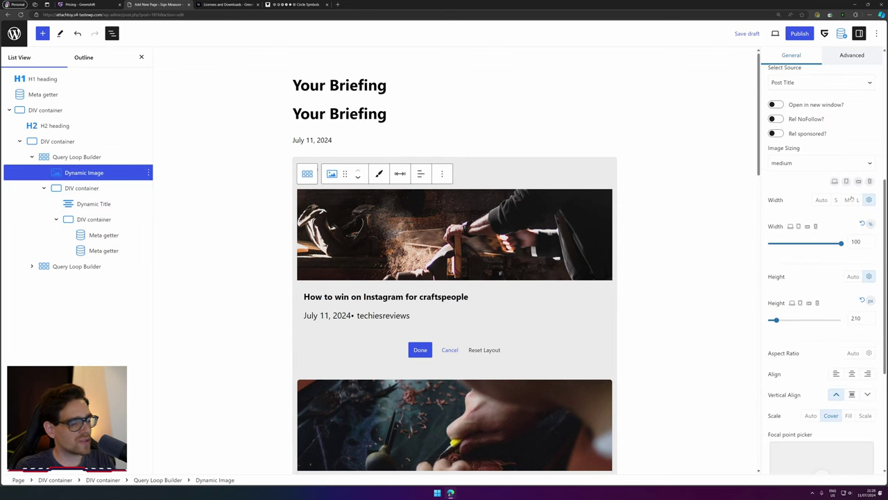
scroll(833, 209, up, 8)
click(787, 113)
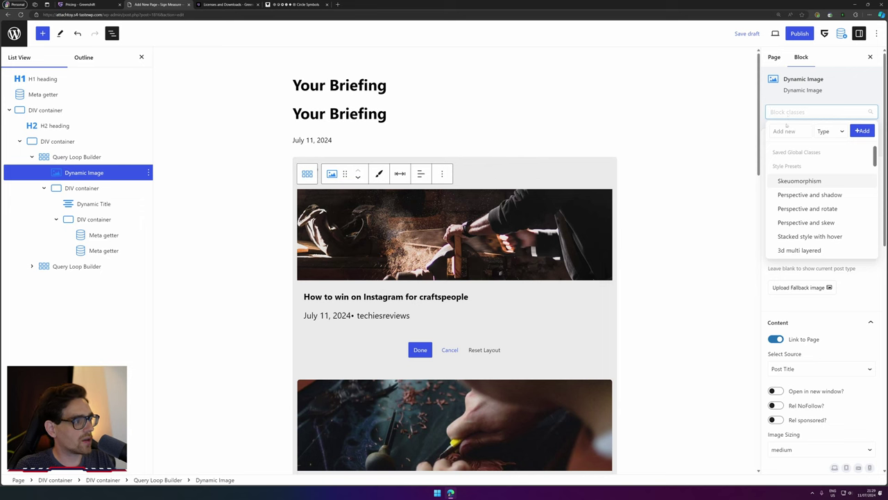
click(786, 130)
text(story-image)
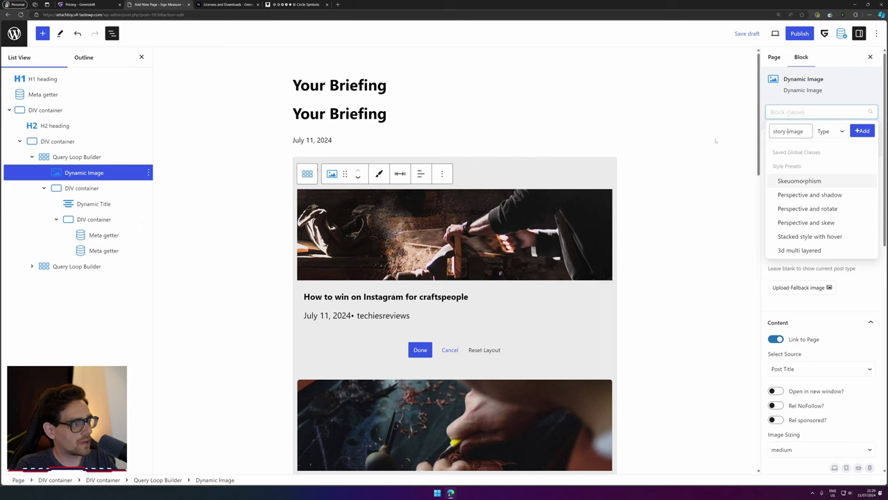
click(788, 130)
text(Feat)
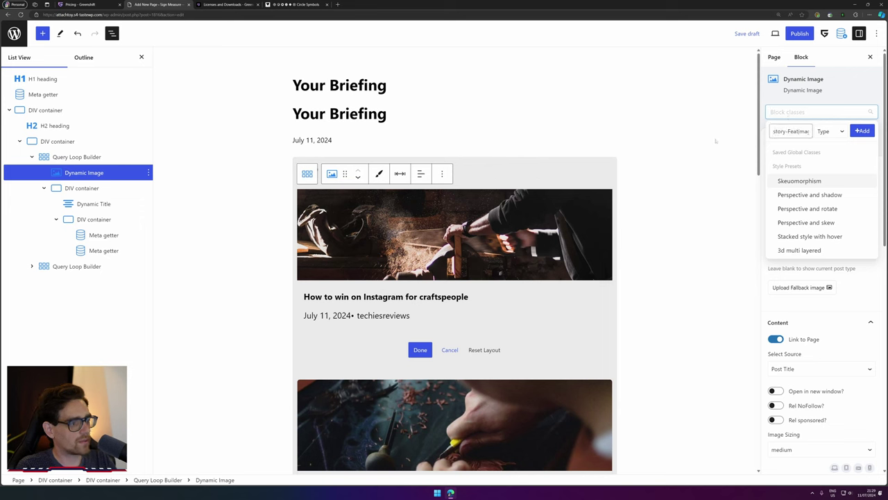
text(ured)
text(ured-)
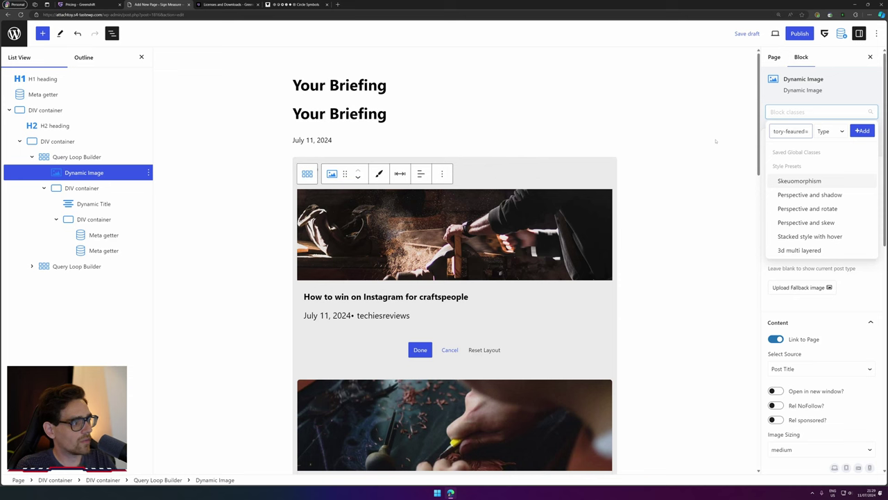
click(831, 130)
click(829, 152)
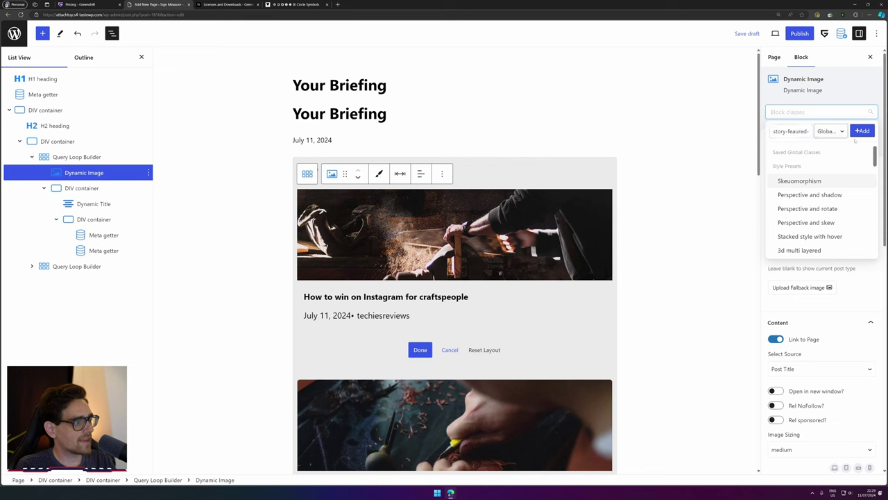
click(863, 131)
Give the story-feaured-image class the rounded border preset with a 5 px radius and set its overflow to Hidden.
click(802, 111)
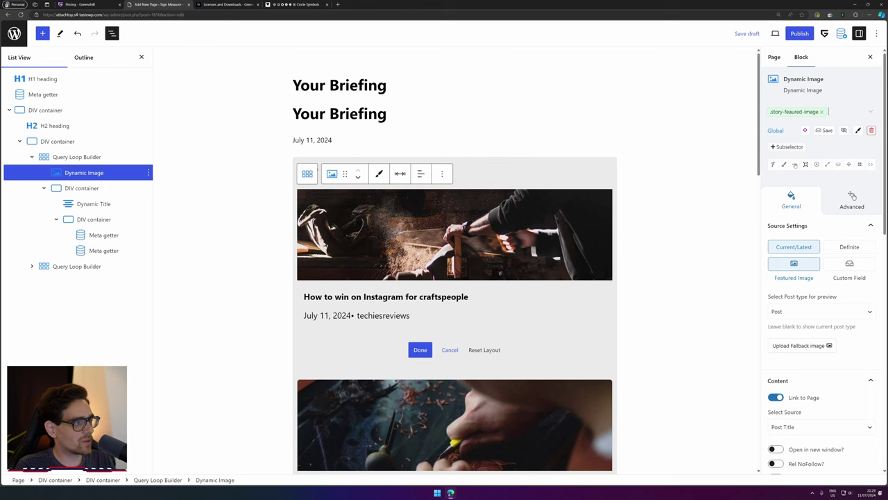
click(795, 165)
click(806, 164)
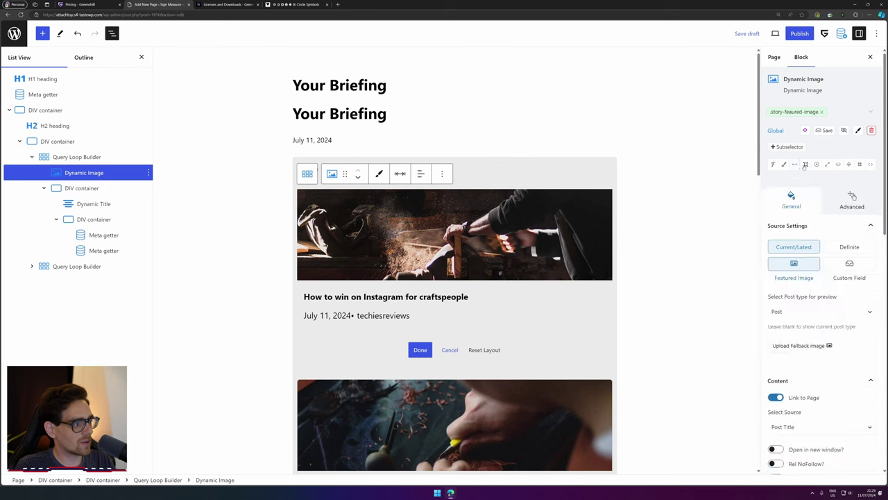
click(855, 277)
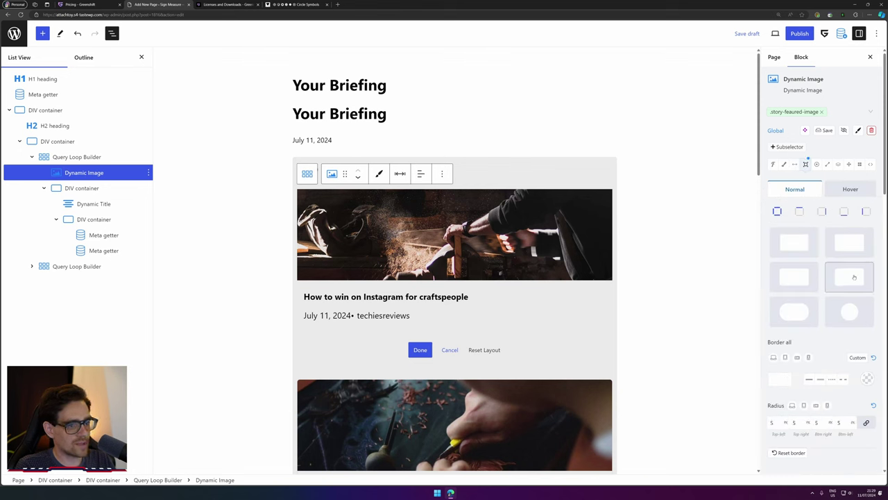
scroll(860, 285, down, 1)
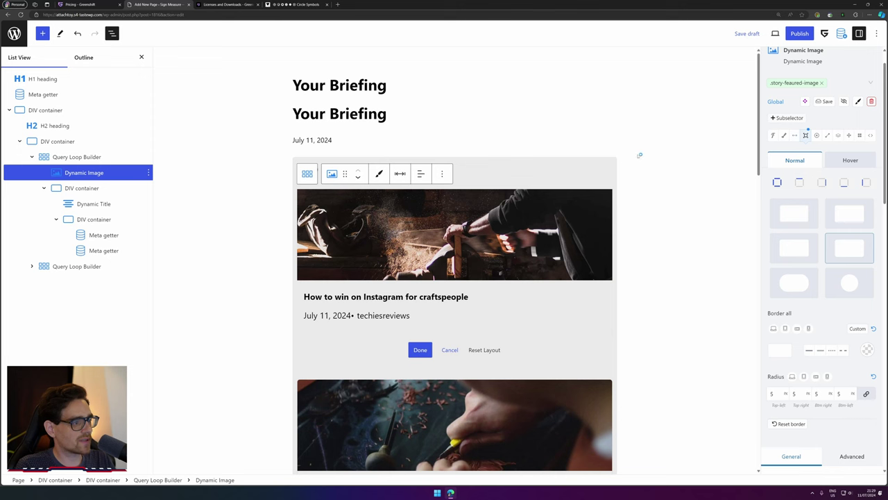
click(795, 135)
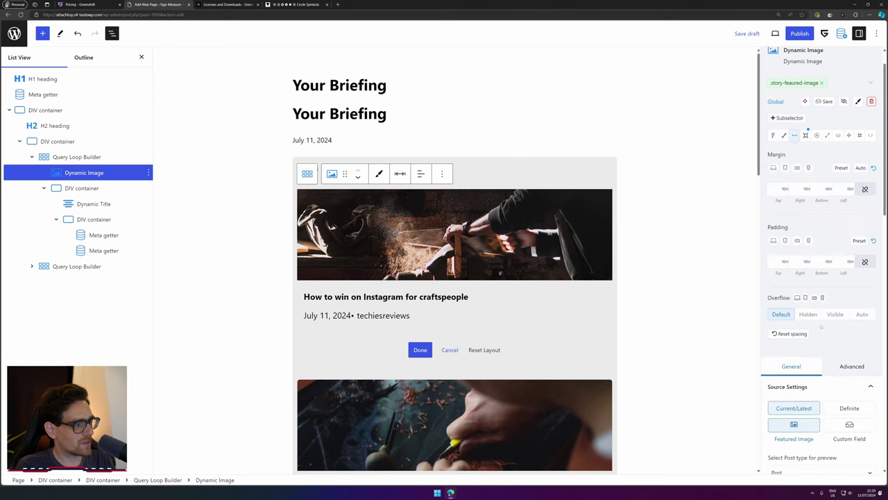
click(803, 314)
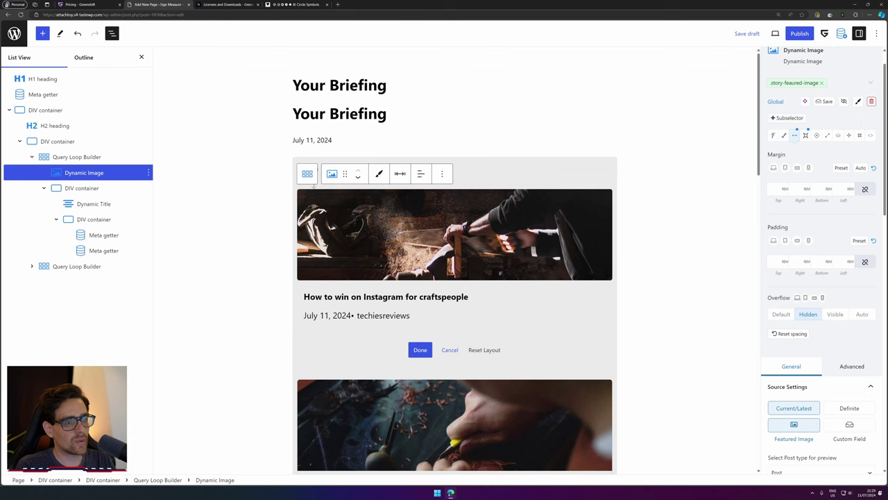
Move the Dynamic Title out of its DIV container so it sits directly below the Dynamic Image in the query loop.
click(114, 203)
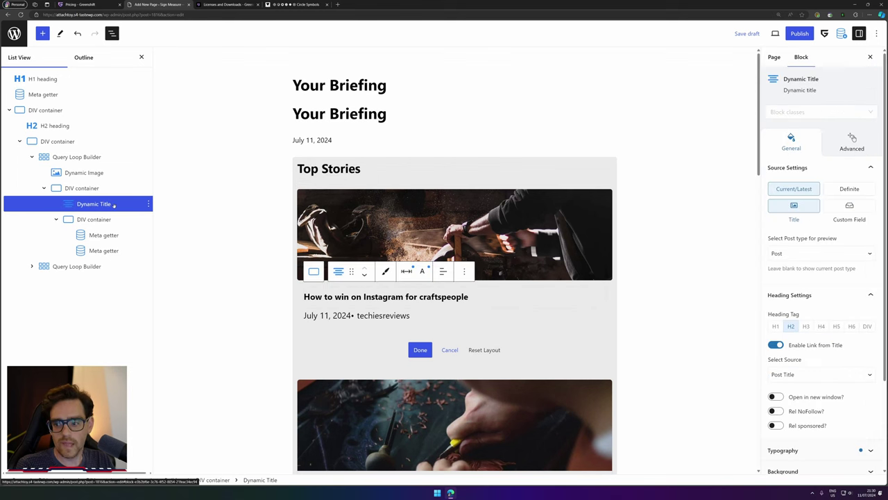
click(99, 218)
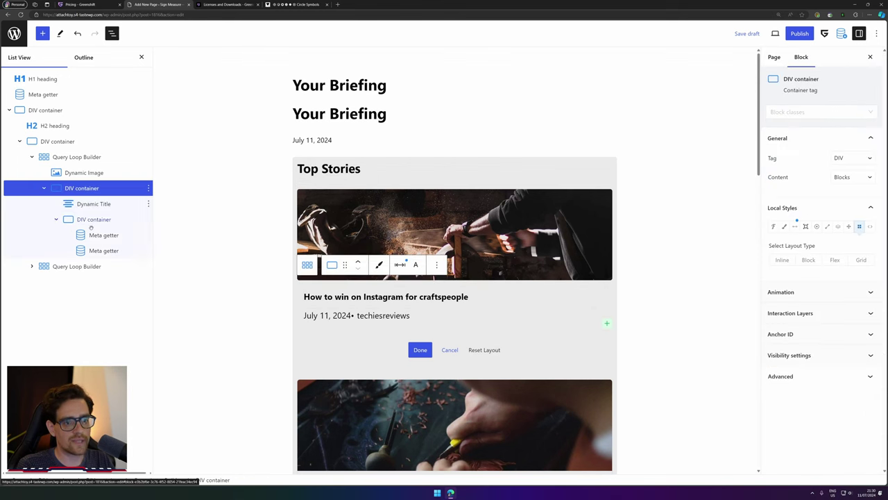
drag(94, 204, 100, 183)
Move the inner DIV container with both Meta getters directly under the Dynamic Title and delete the emptied outer DIV container.
click(104, 234)
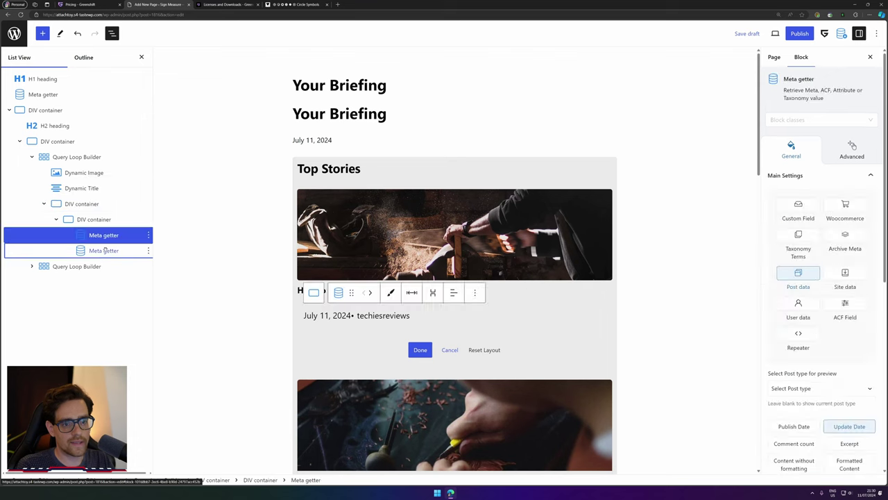
shift+click(104, 248)
drag(107, 240, 97, 212)
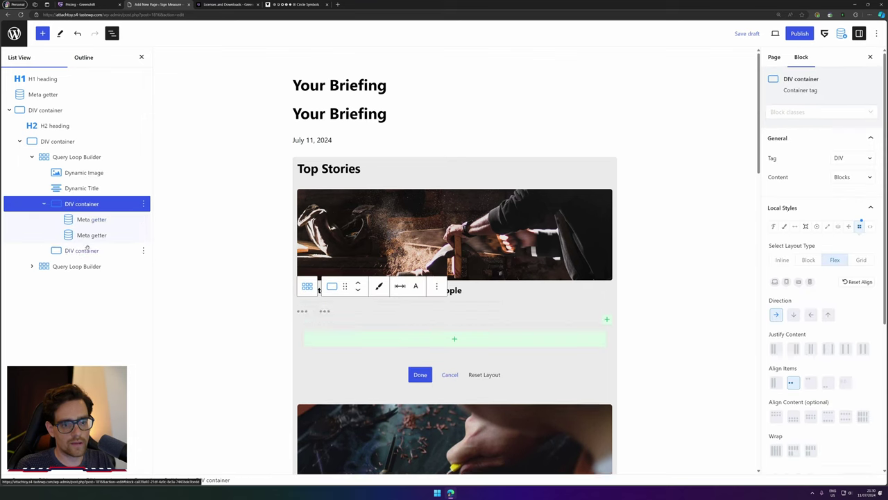
click(89, 251)
key(ctrl+z)
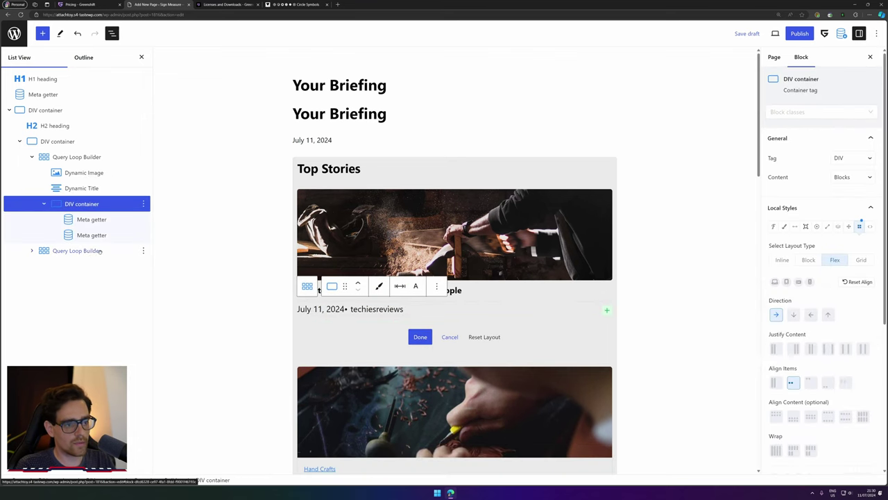
click(726, 249)
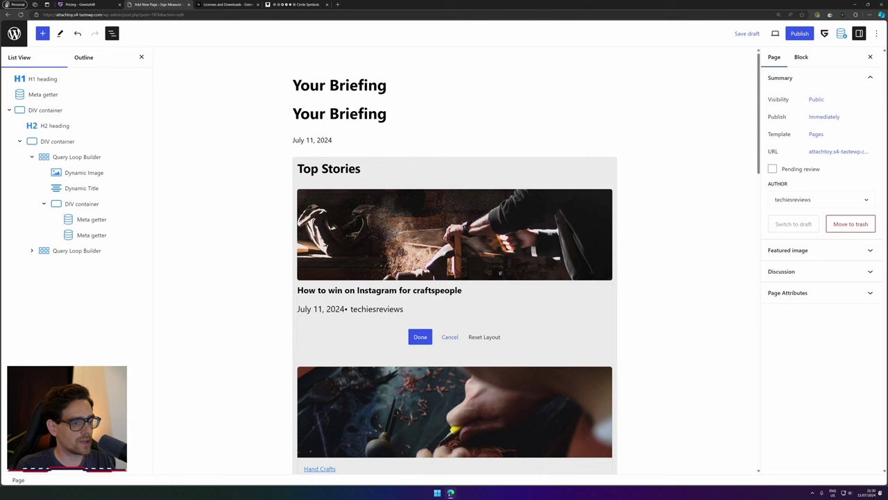
Add a new global class named story-featured-title to the Dynamic Title of the first query loop.
click(345, 290)
click(798, 112)
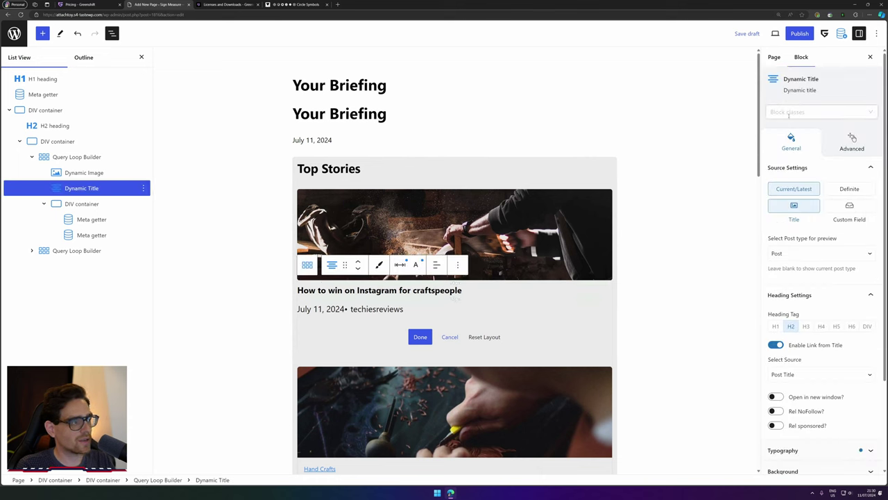
click(786, 131)
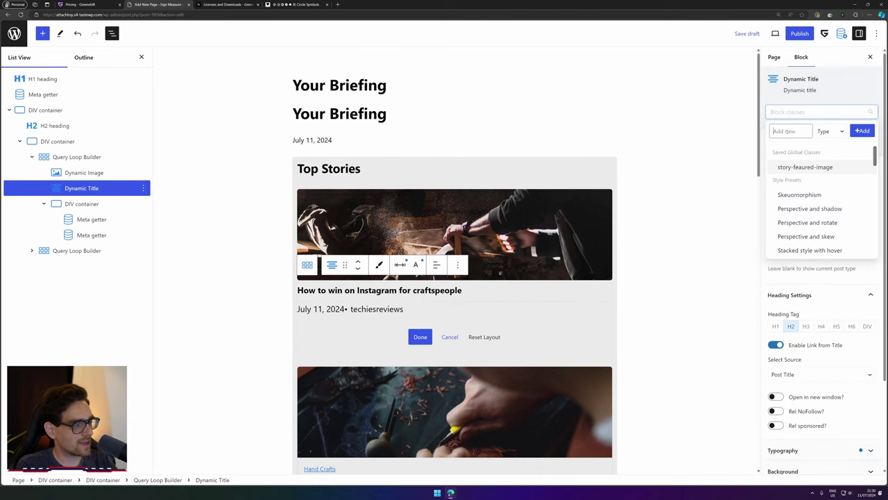
text(story-featured)
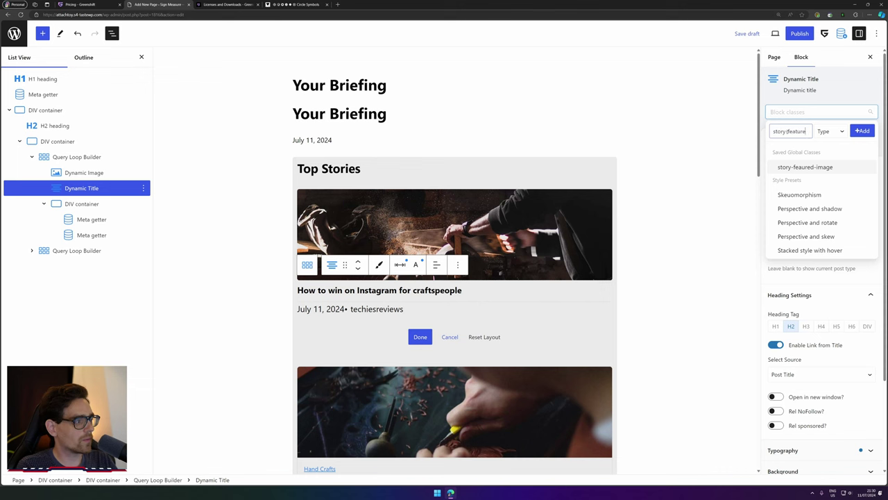
click(831, 131)
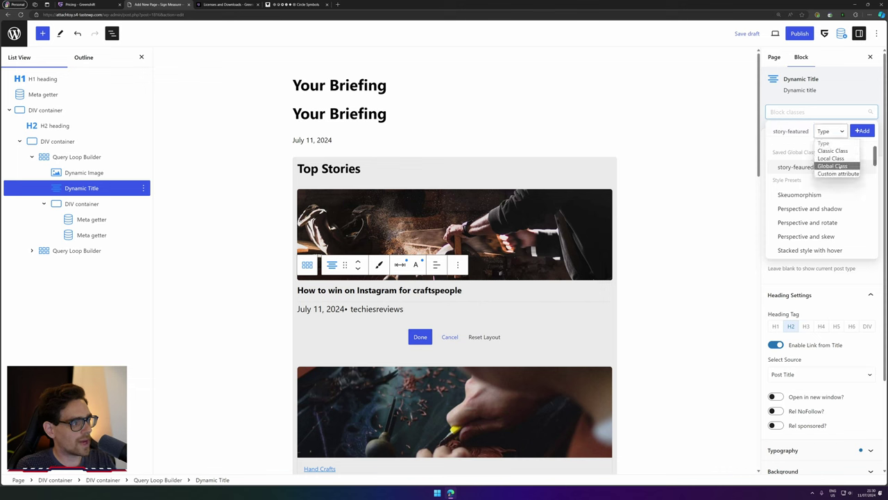
click(850, 149)
click(860, 131)
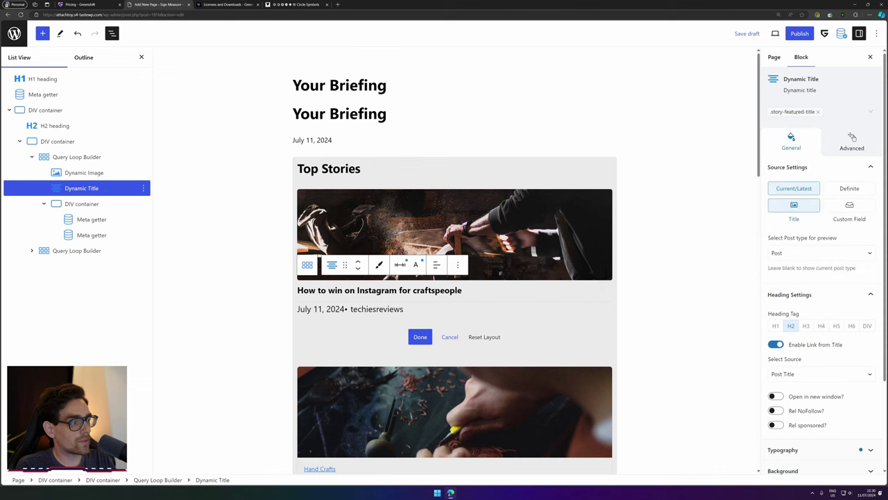
Restrict the Dynamic Image's story-feaured-image class styles to the current type of blocks.
key(Up)
click(817, 111)
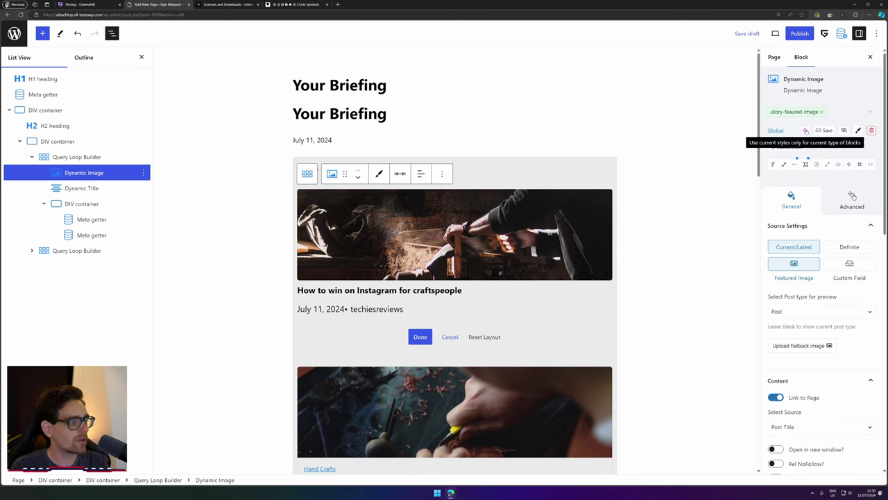
click(805, 131)
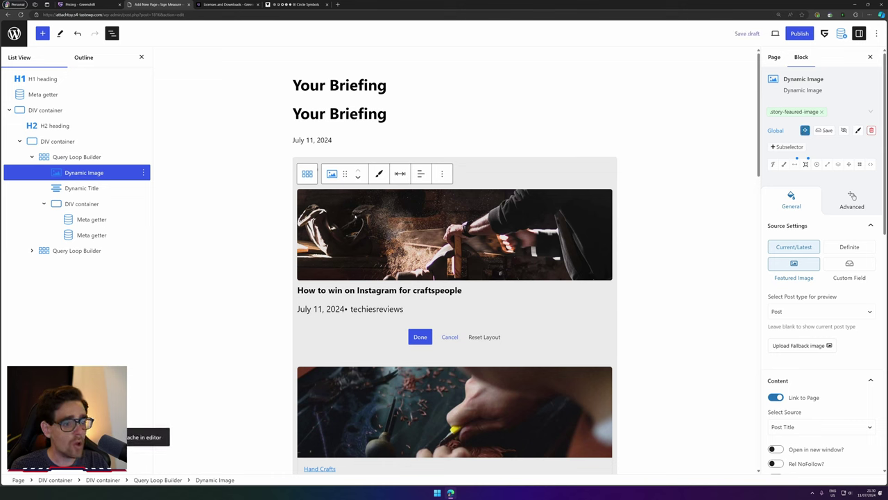
Set the font size of the Dynamic Title's story-featured-title class to the XXL Size variable preset.
click(81, 189)
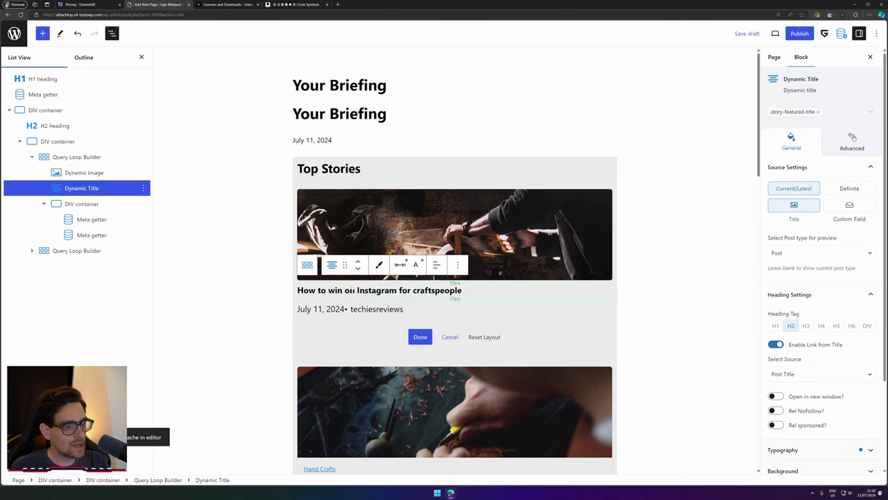
click(805, 112)
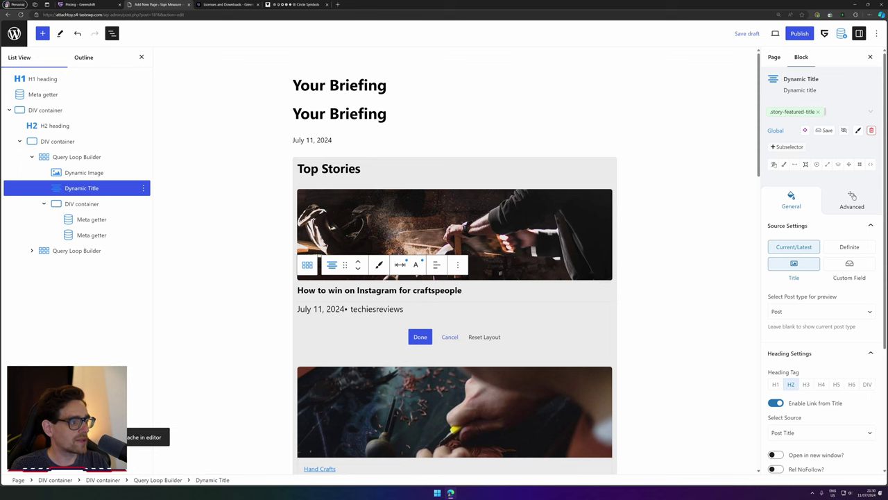
click(775, 163)
scroll(786, 206, down, 1)
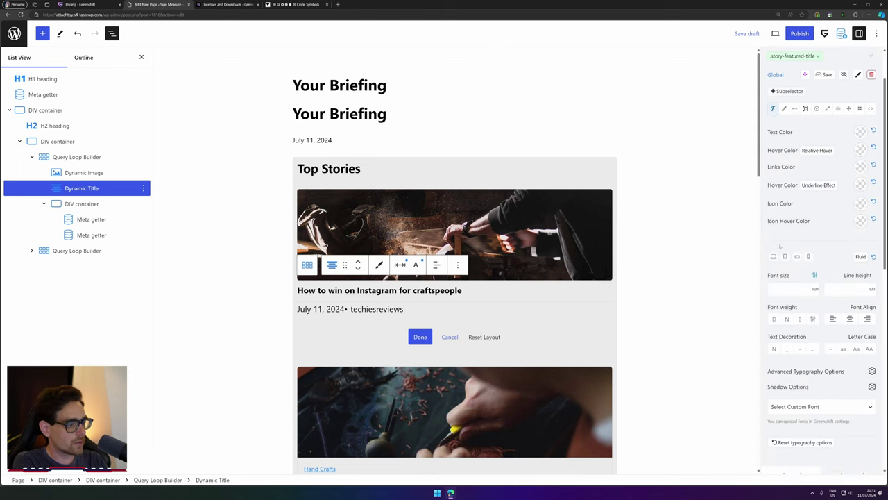
click(782, 290)
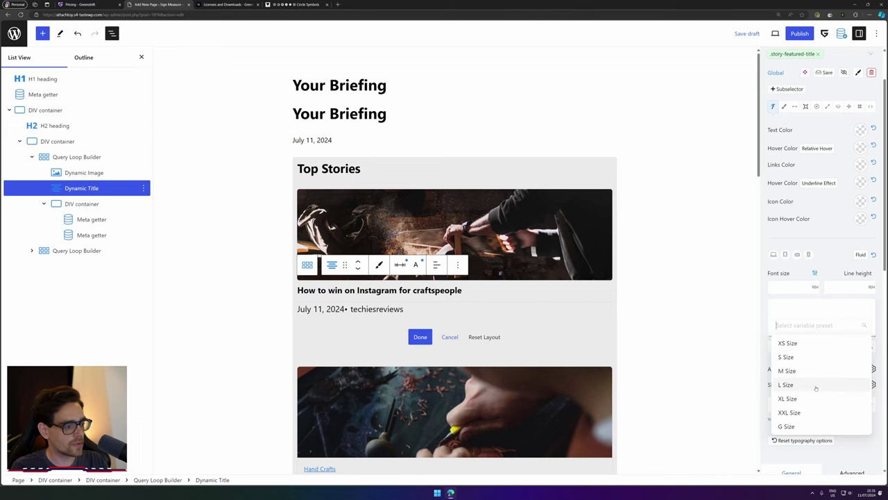
click(816, 387)
click(795, 326)
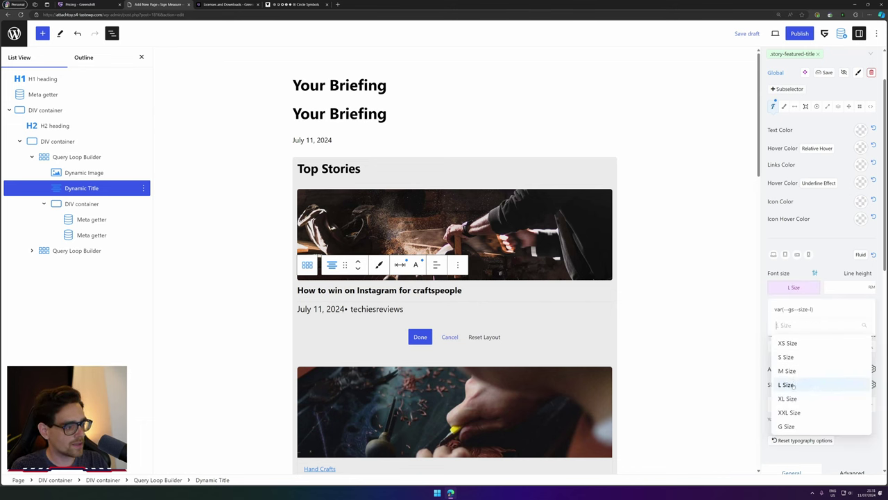
click(796, 401)
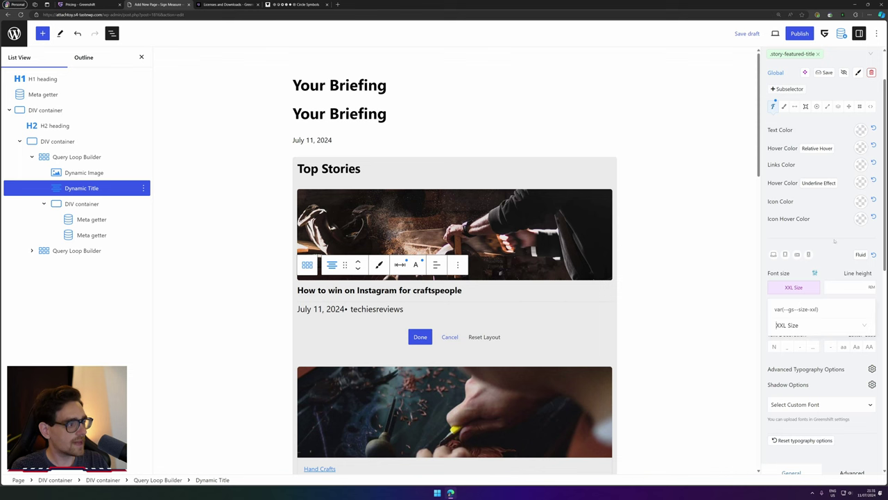
Reset the Dynamic Title's own block-level typography options.
scroll(805, 278, down, 5)
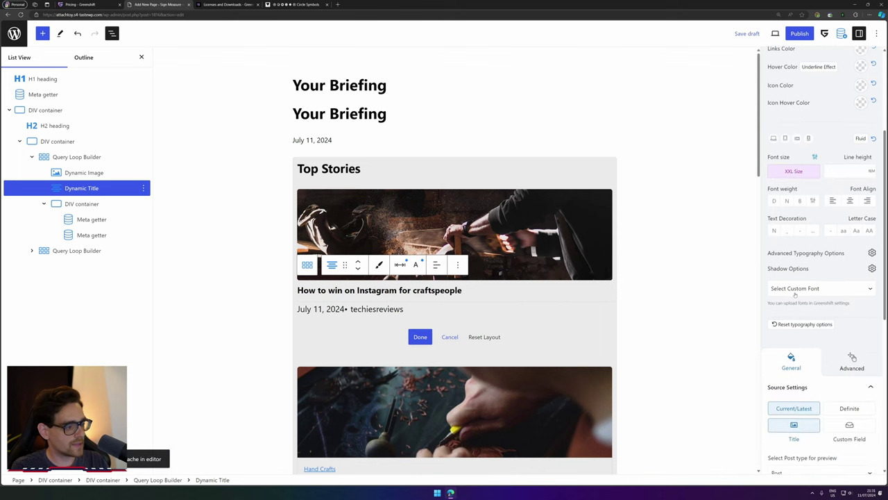
scroll(798, 299, down, 1)
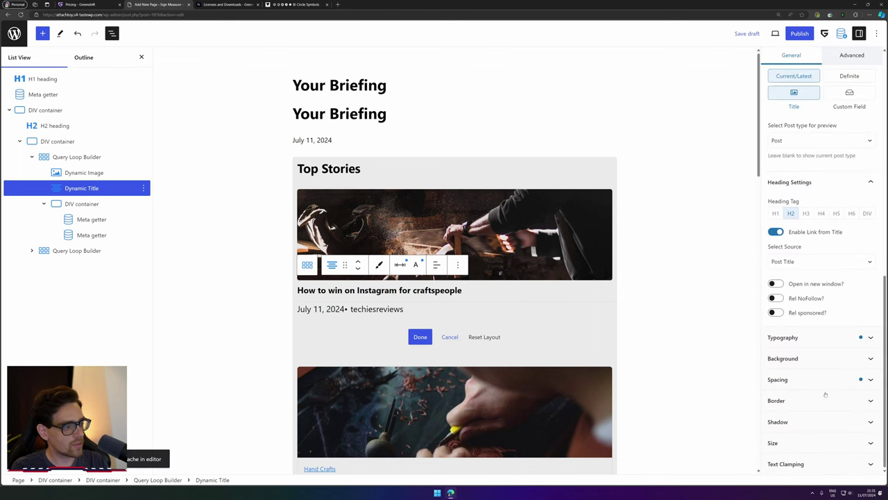
click(808, 337)
scroll(803, 335, down, 5)
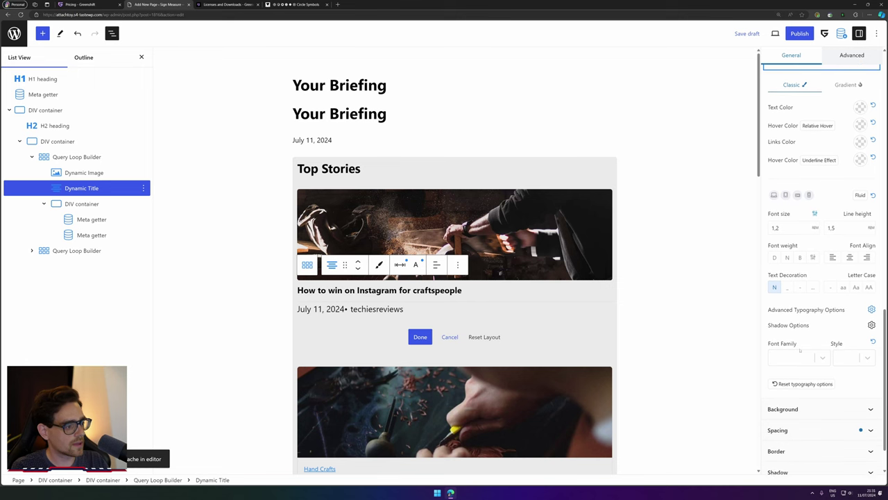
click(803, 335)
drag(805, 334, 819, 335)
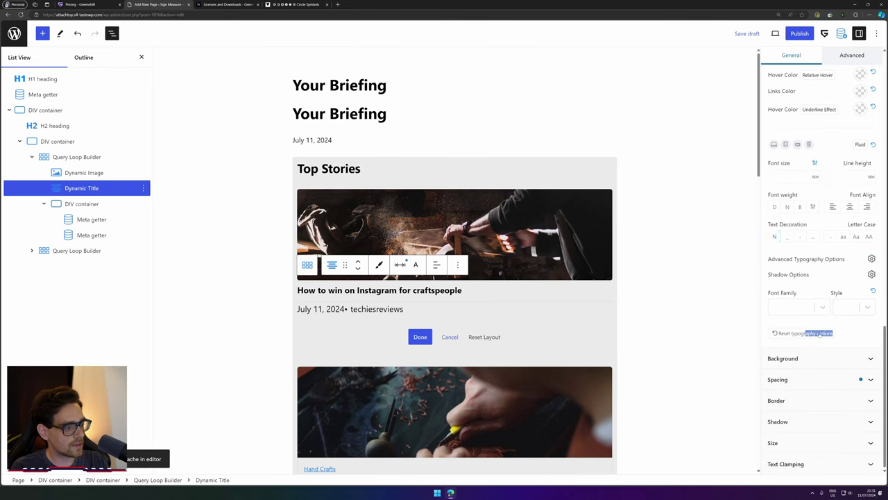
Reset the Dynamic Title's own block-level spacing and set the story-featured-title class's font size to the L Size preset.
click(798, 379)
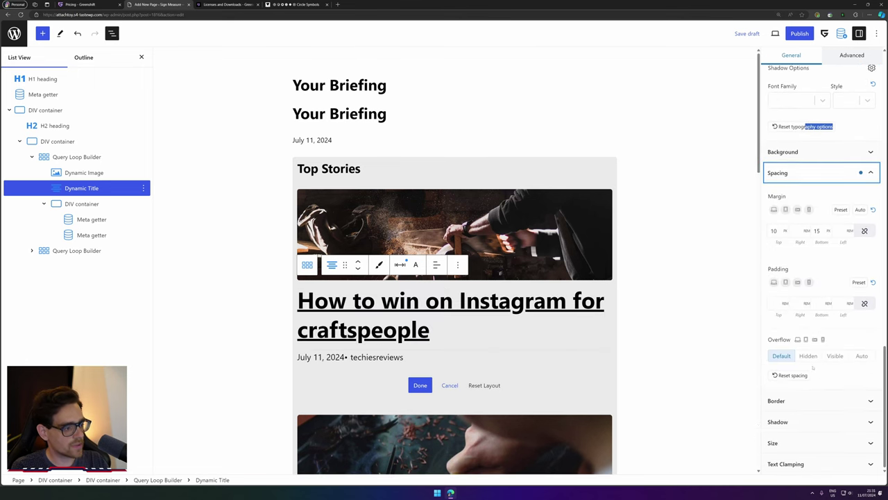
click(797, 377)
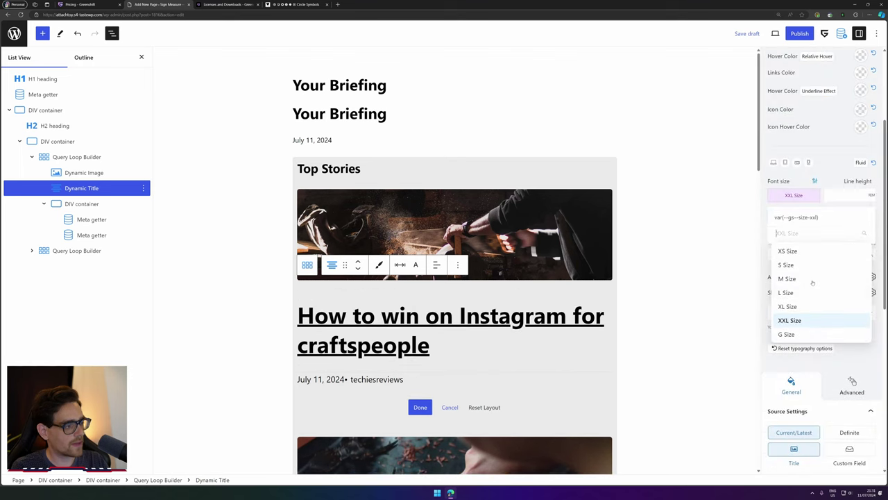
click(811, 293)
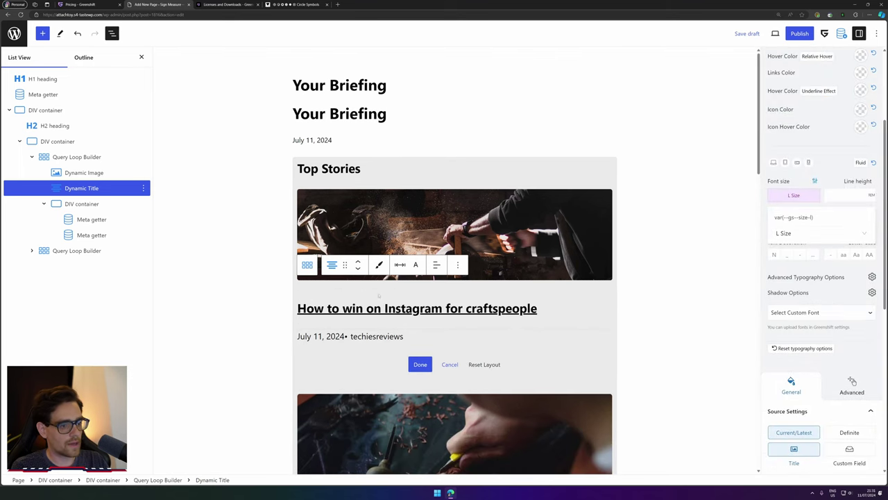
Set the story-featured-title class's top and bottom margins to 0 and its text decoration to none.
scroll(818, 243, up, 2)
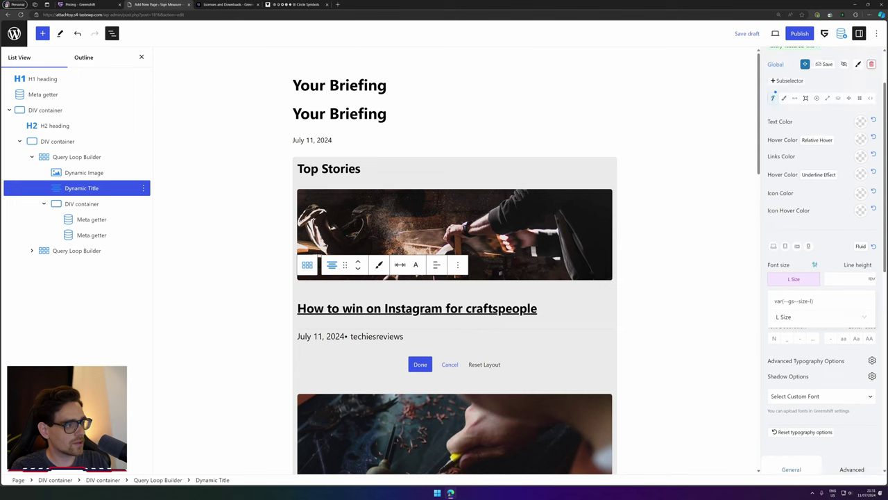
click(794, 101)
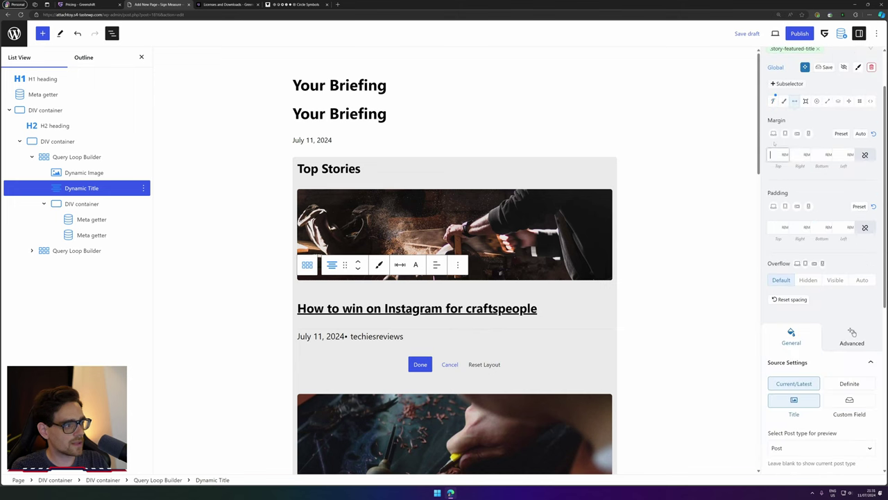
text(0)
key(Tab)
key(Tab)
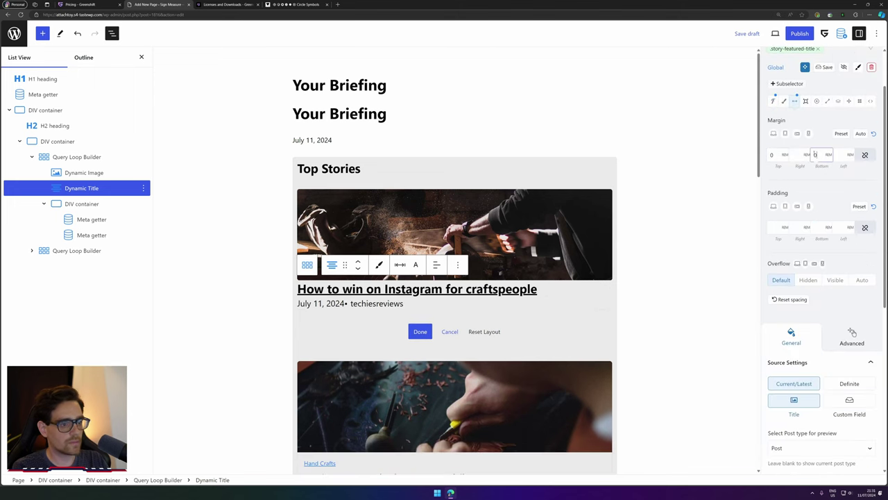
text(0)
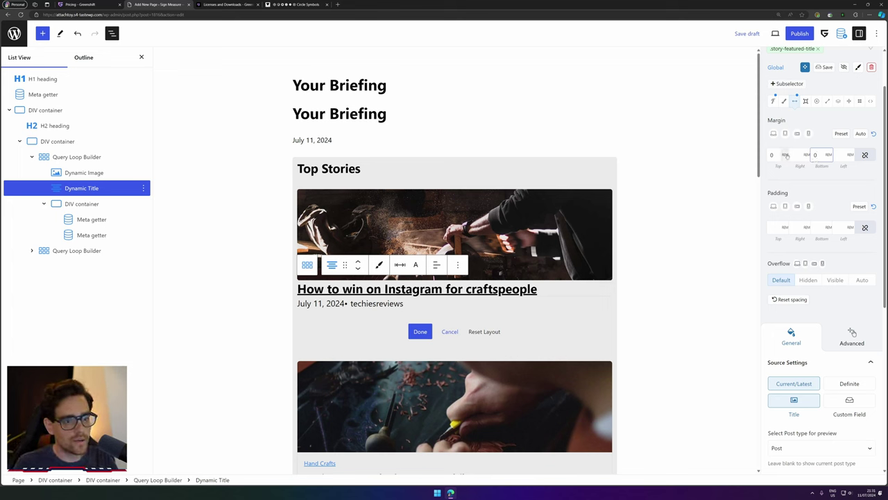
click(774, 102)
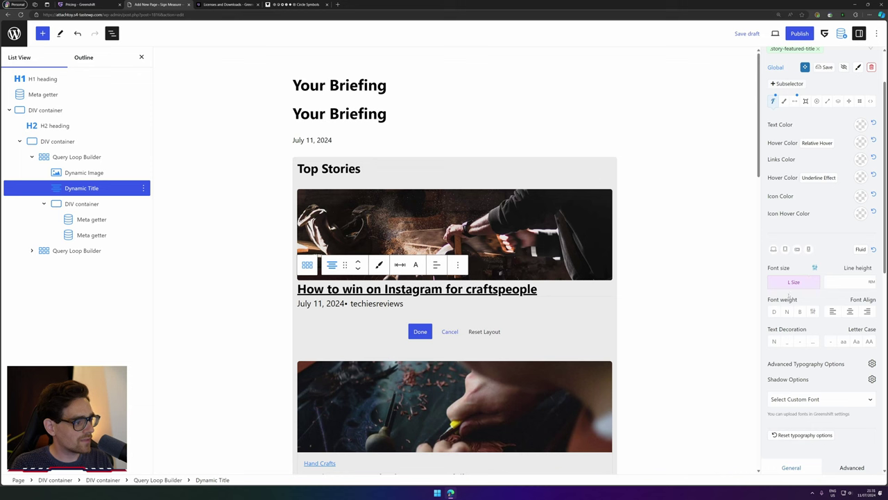
click(774, 342)
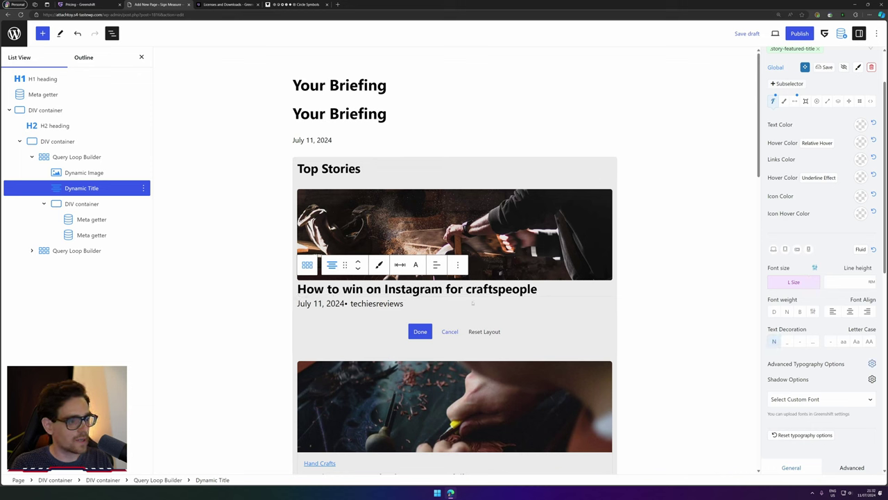
Add a new global class named story-featured-date to the date Meta getter under the featured story title.
click(341, 310)
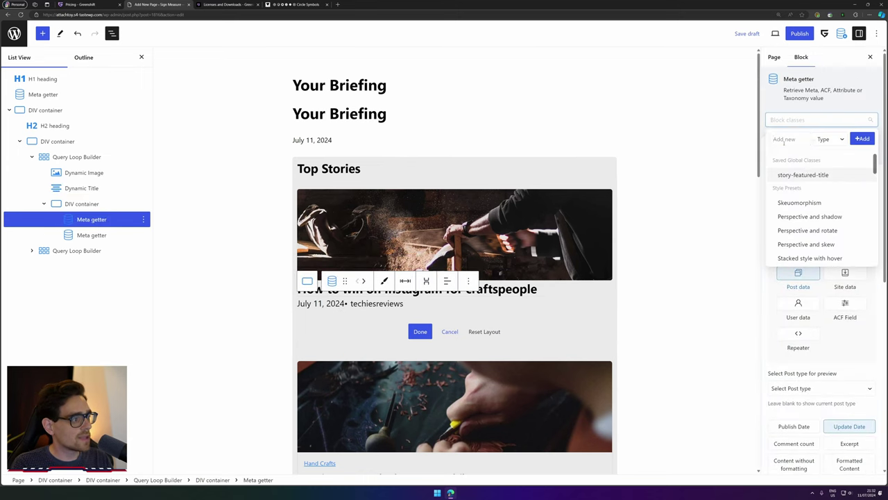
click(789, 120)
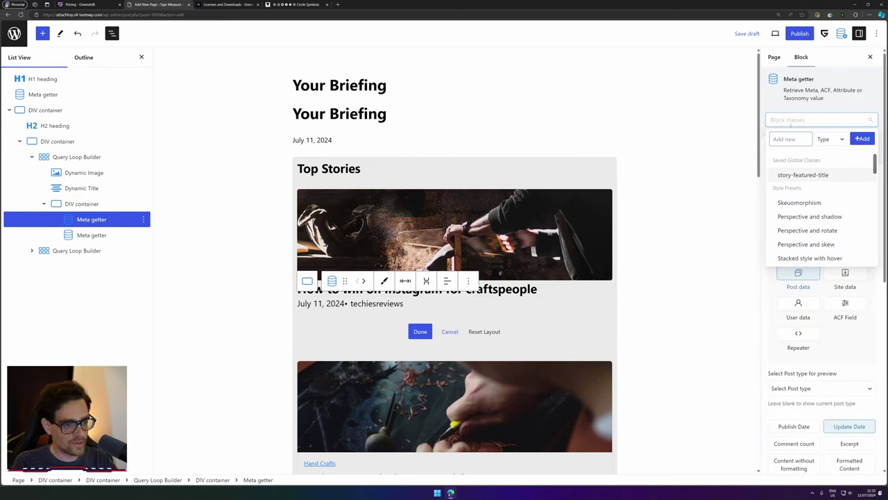
text(st)
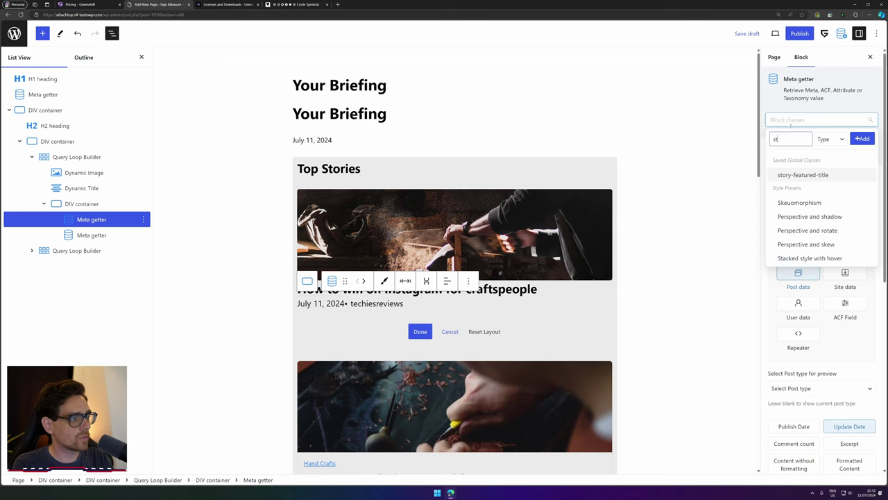
text(oryufeatured-)
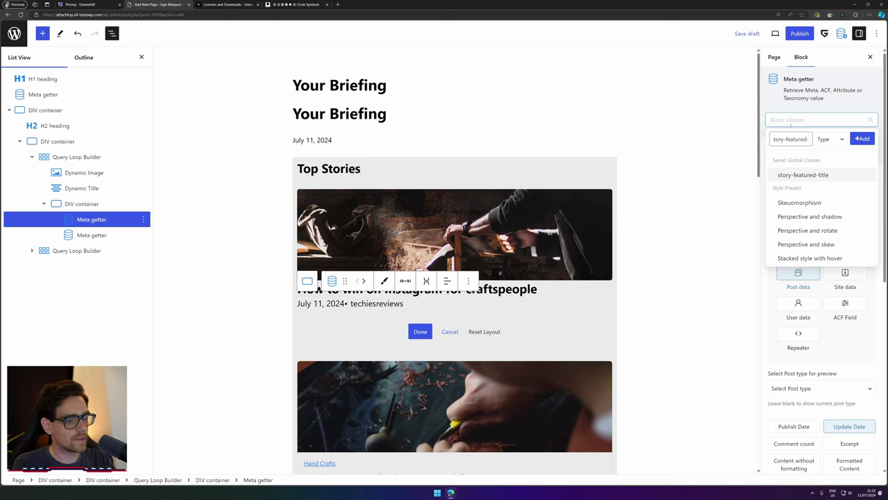
text(date)
key(Return)
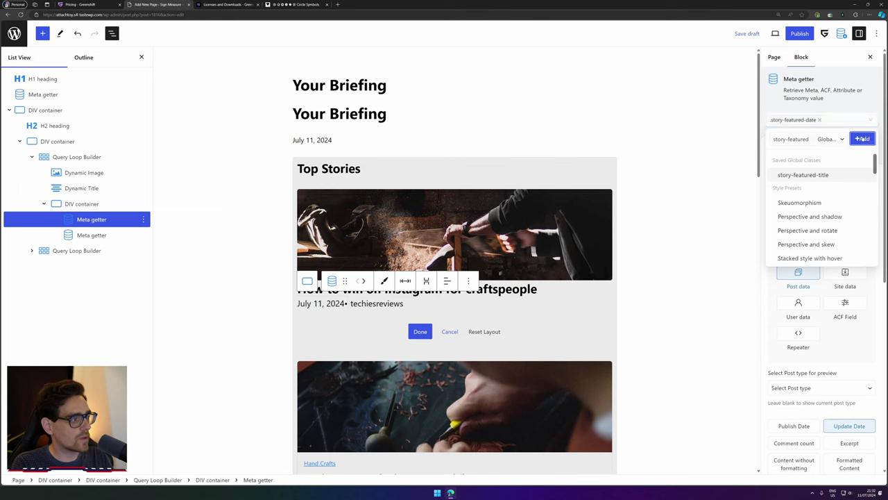
Set the font size of the date Meta getter's story-featured-date class to the XS Size variable preset.
click(799, 120)
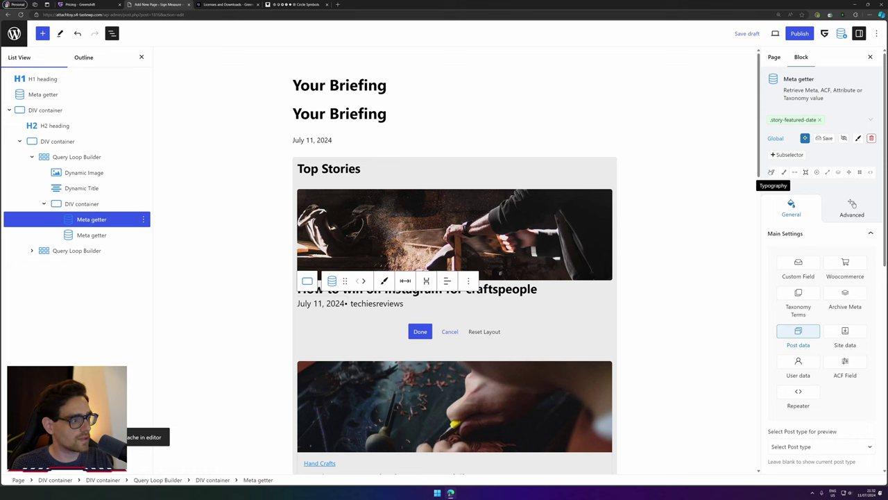
click(771, 172)
scroll(819, 278, down, 1)
click(806, 335)
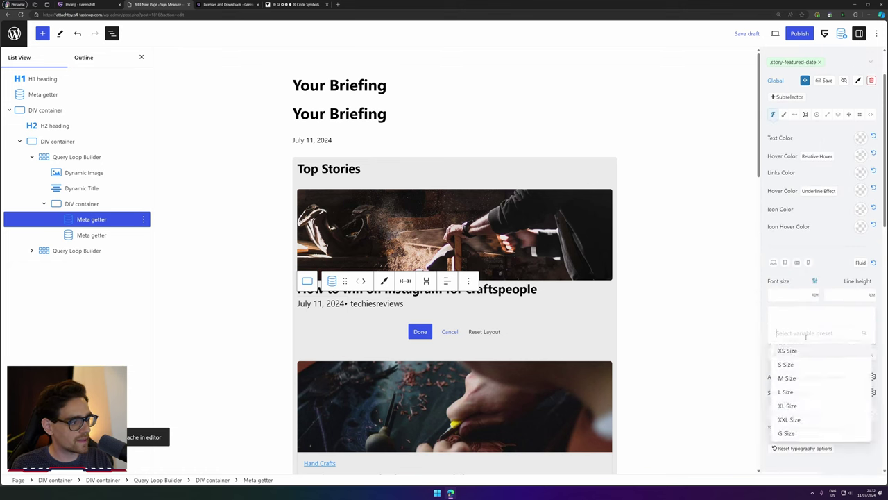
click(804, 366)
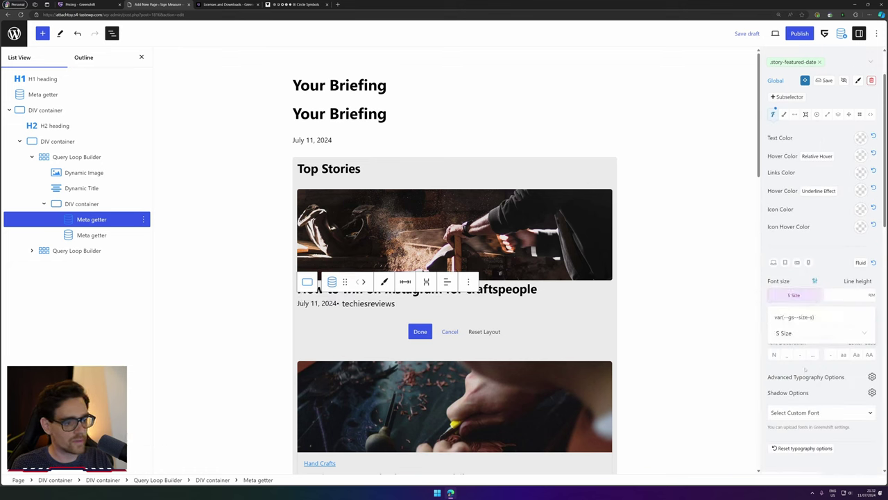
click(795, 333)
click(798, 349)
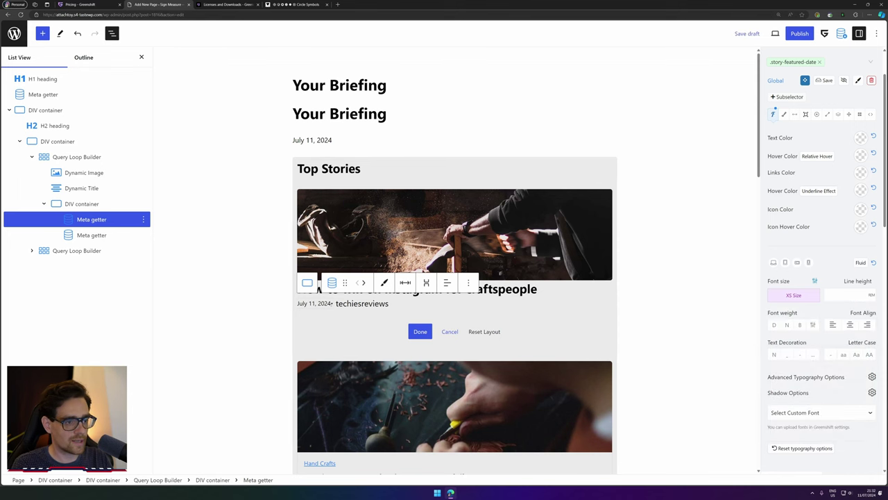
Assign the saved global class story-featured-date to the author name Meta getter beside the date.
click(92, 235)
click(786, 120)
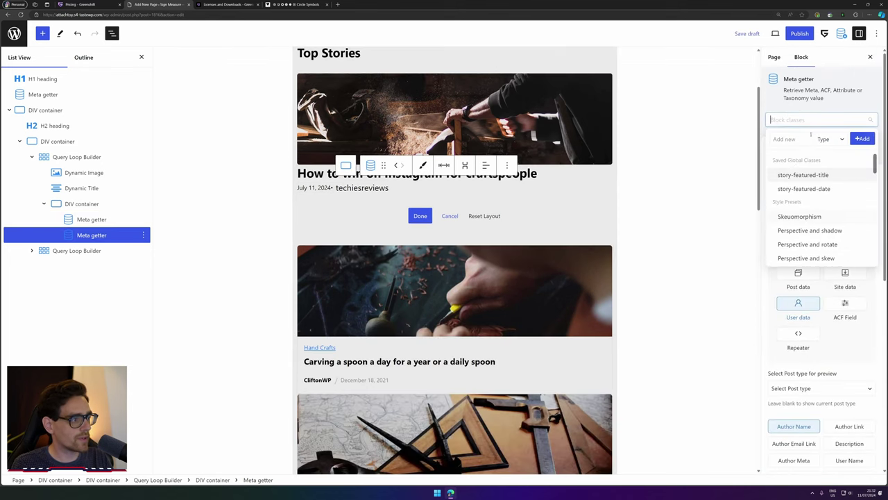
click(805, 188)
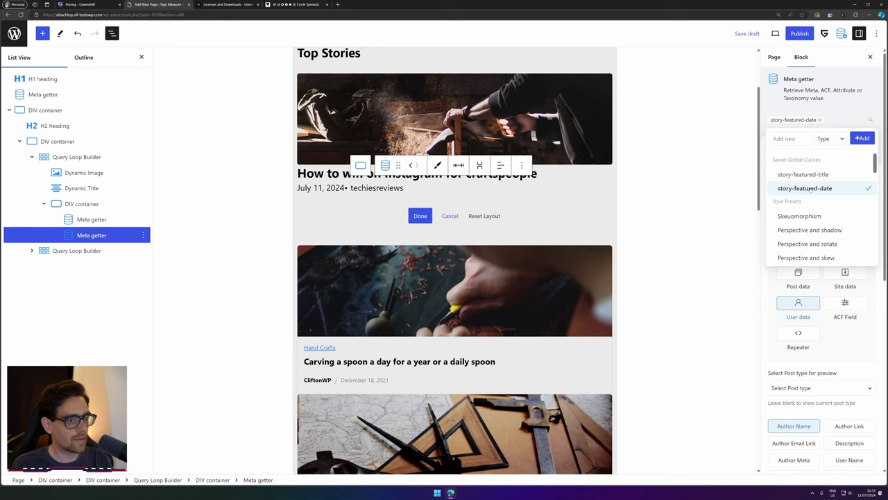
click(852, 204)
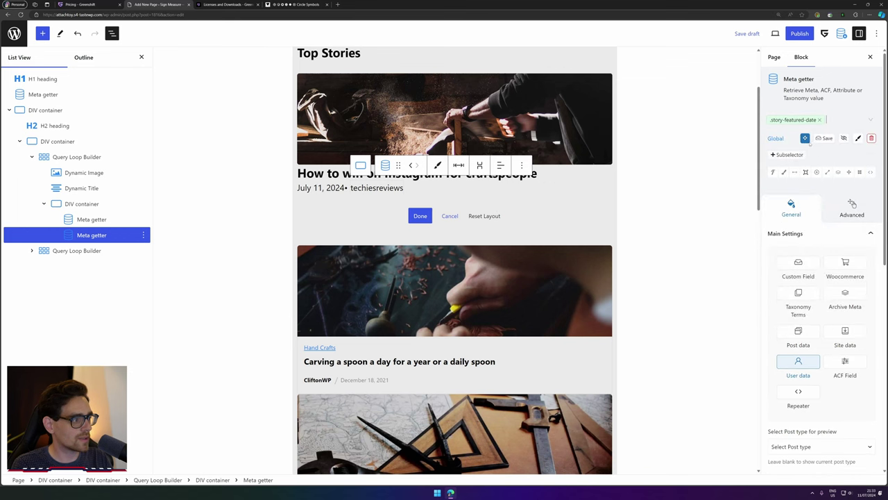
Set the story-featured-date class's font size to the XS Size preset from the author name Meta getter.
click(773, 172)
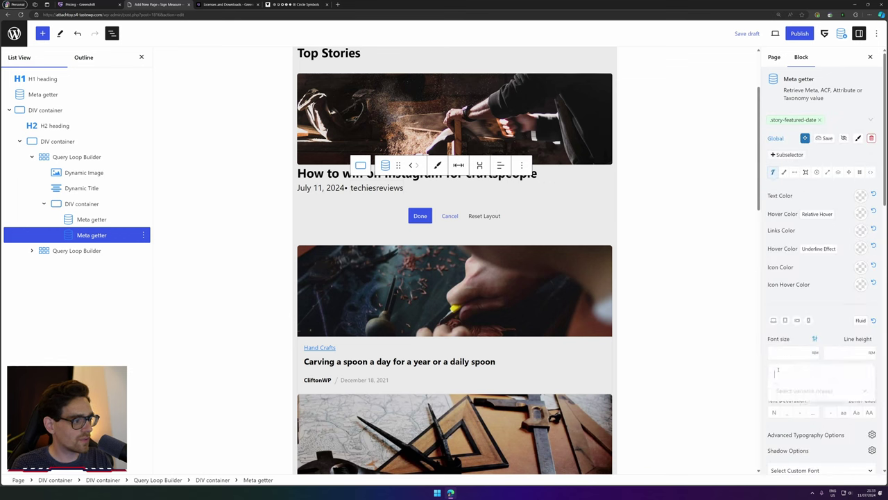
click(778, 372)
click(782, 297)
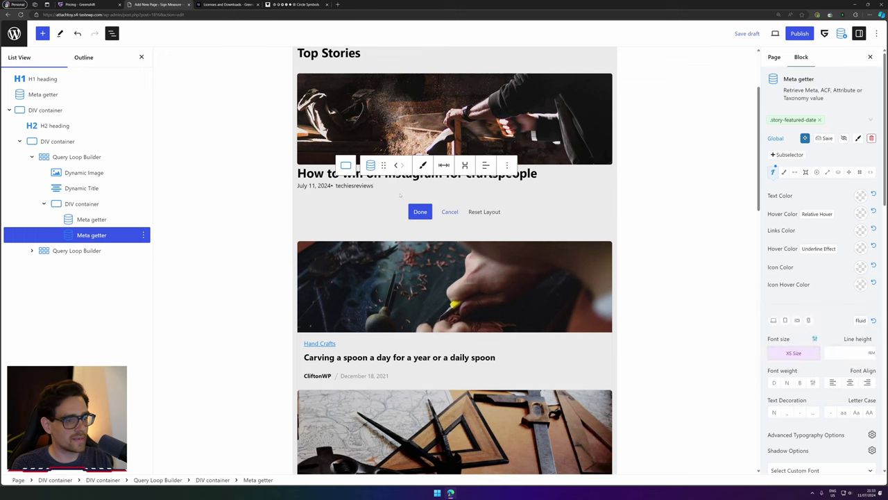
Set the right margin in the date Meta getter's value spacing to the S Space variable preset.
scroll(400, 208, up, 1)
click(348, 245)
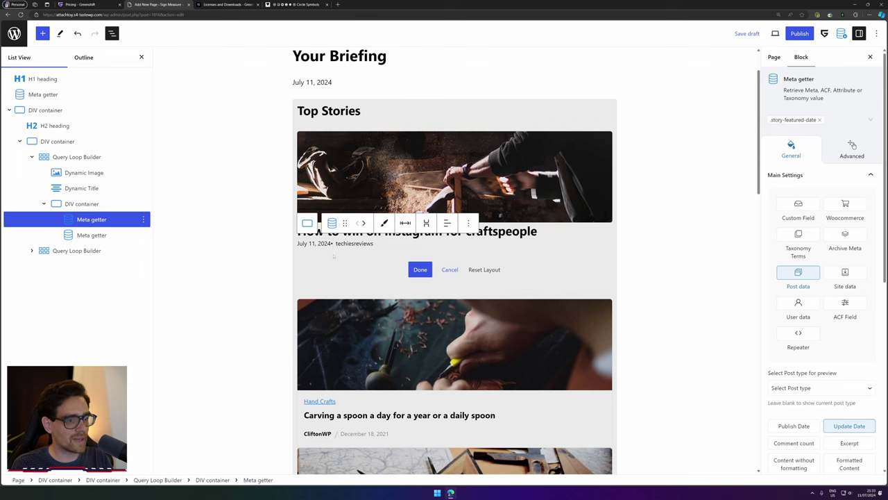
scroll(843, 417, down, 5)
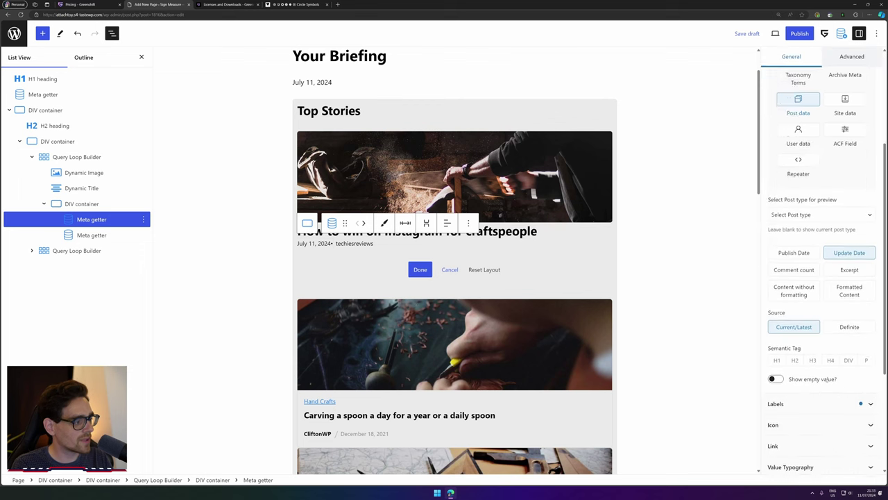
click(801, 337)
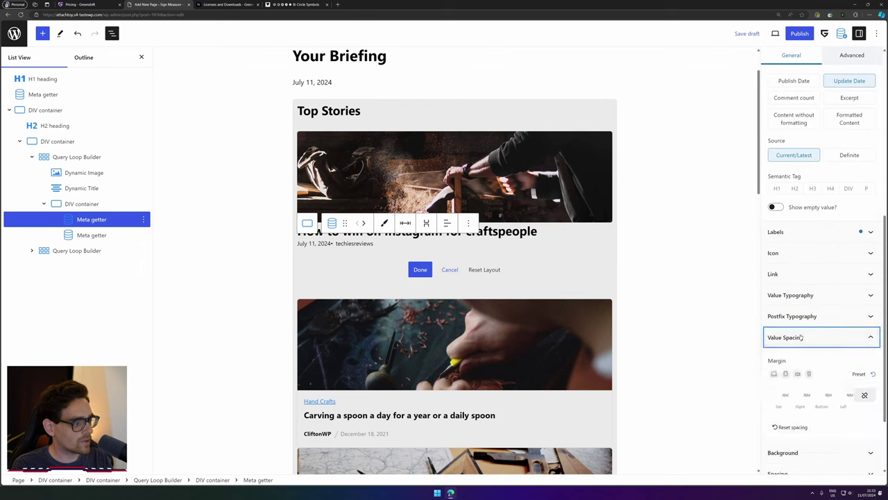
scroll(801, 333, down, 1)
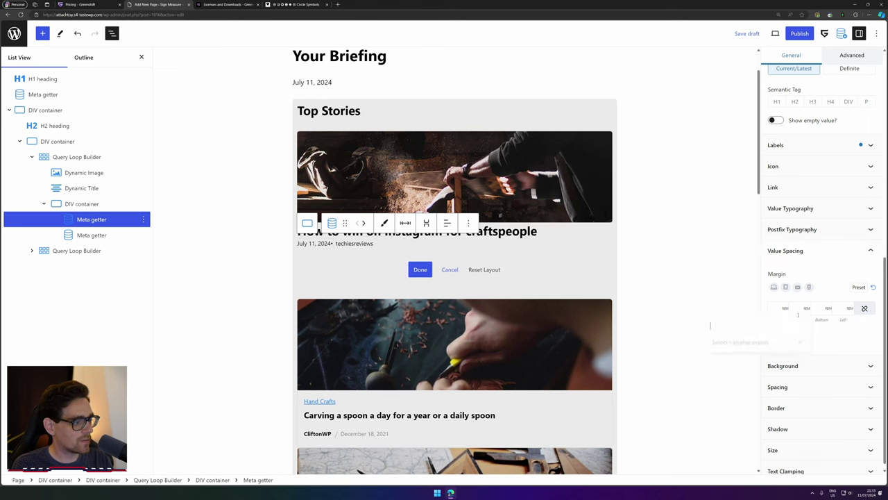
click(799, 309)
scroll(774, 374, down, 2)
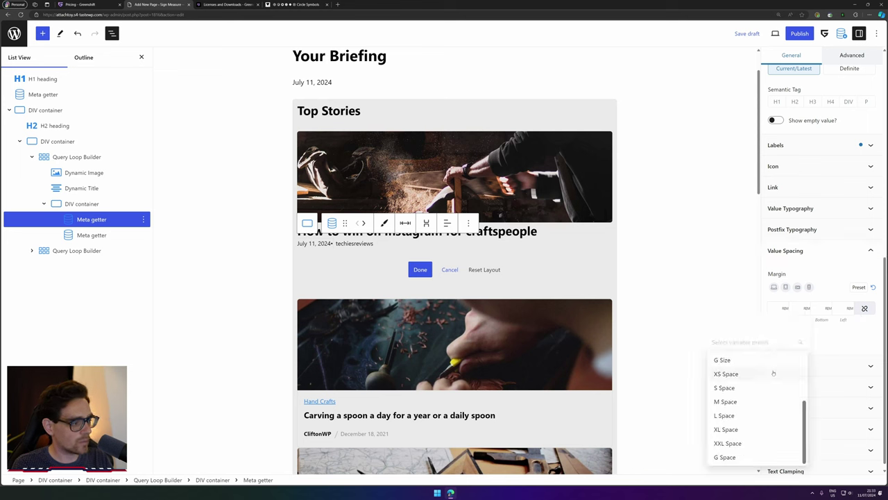
click(747, 405)
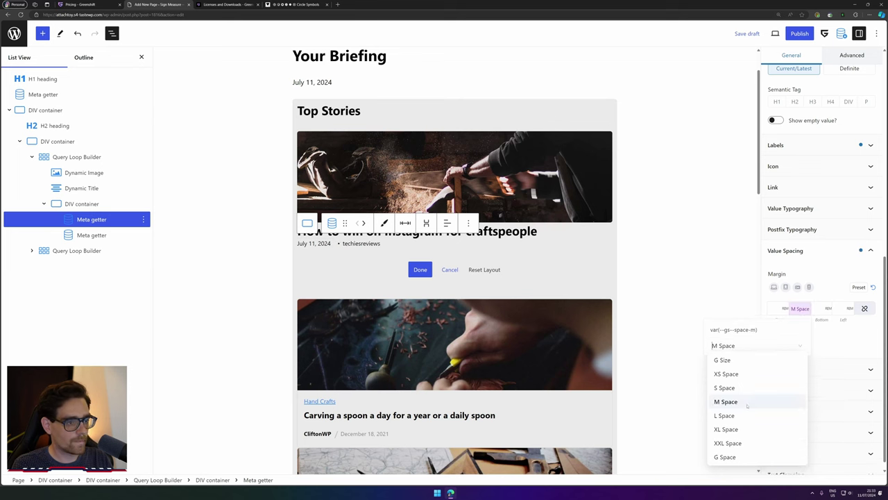
click(763, 344)
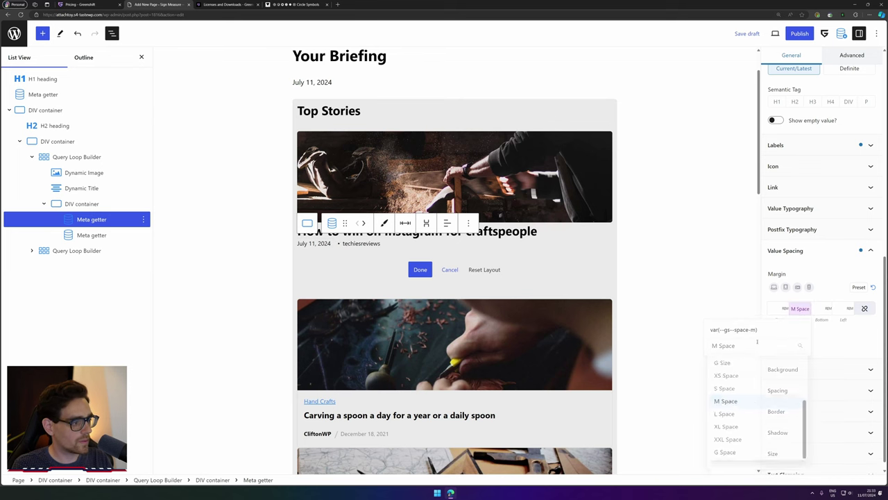
click(753, 390)
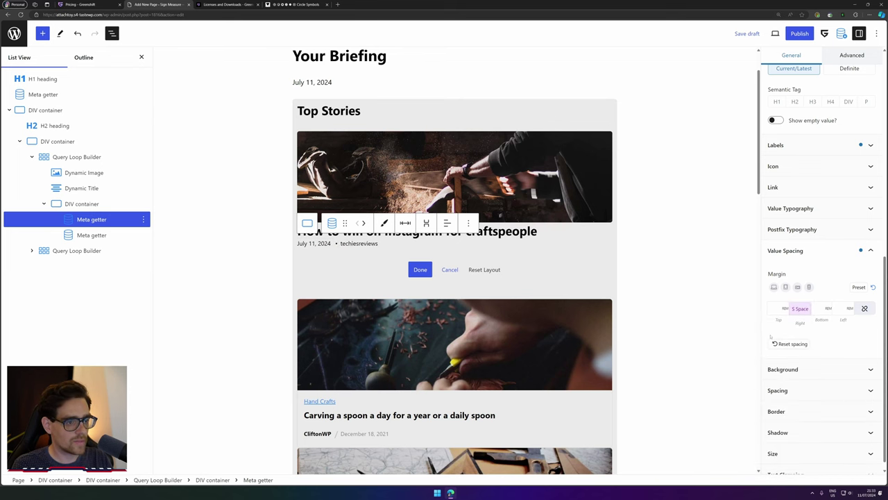
Set the first Query Loop Builder's flexible content to a Flex layout with column direction.
click(77, 157)
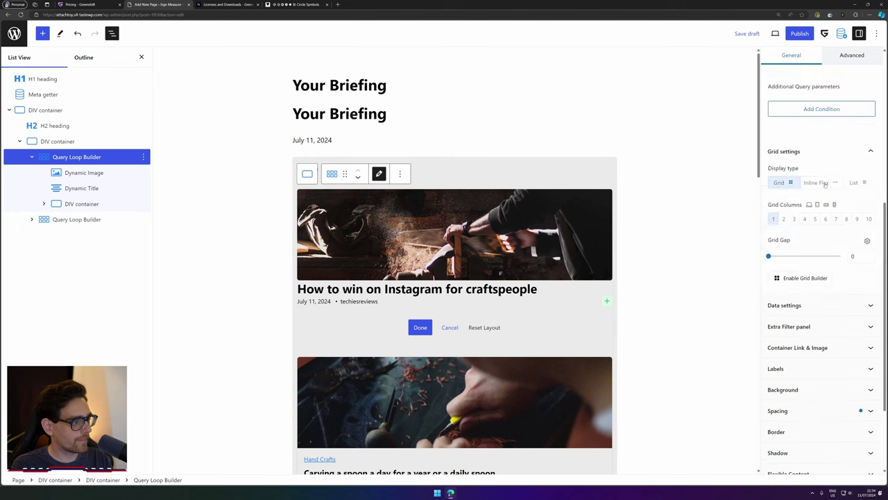
scroll(829, 192, down, 2)
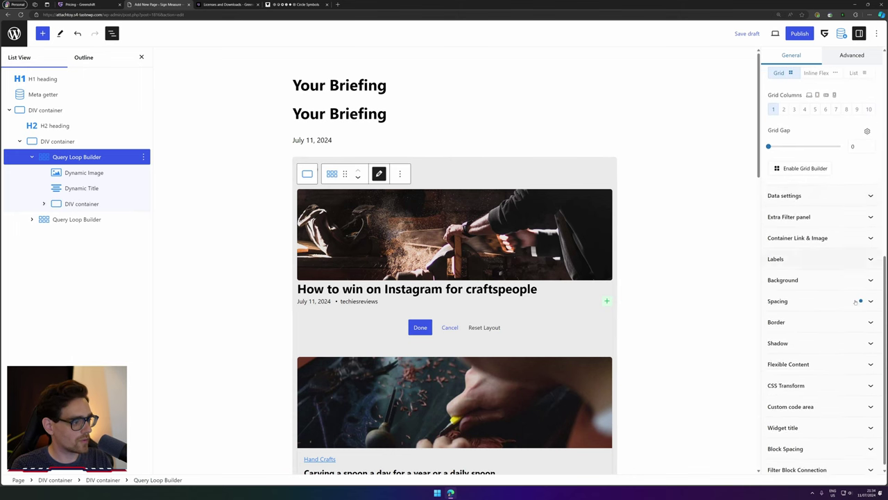
scroll(824, 188, up, 1)
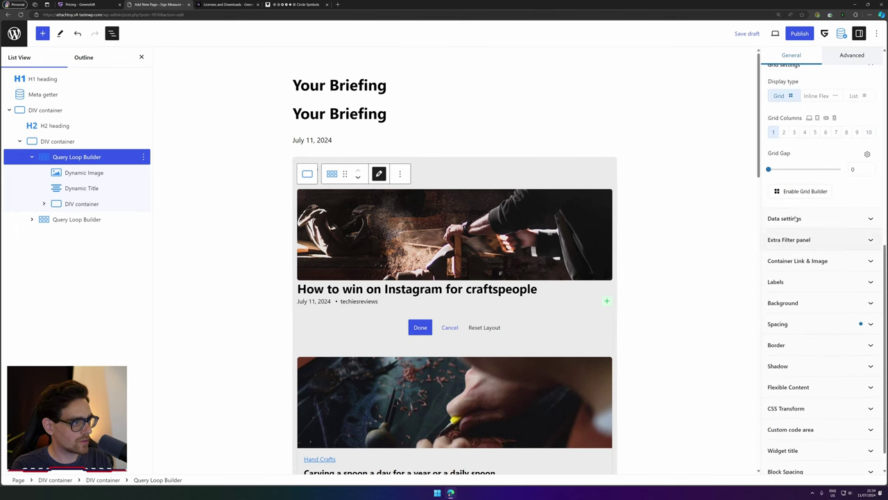
scroll(805, 277, down, 1)
click(816, 358)
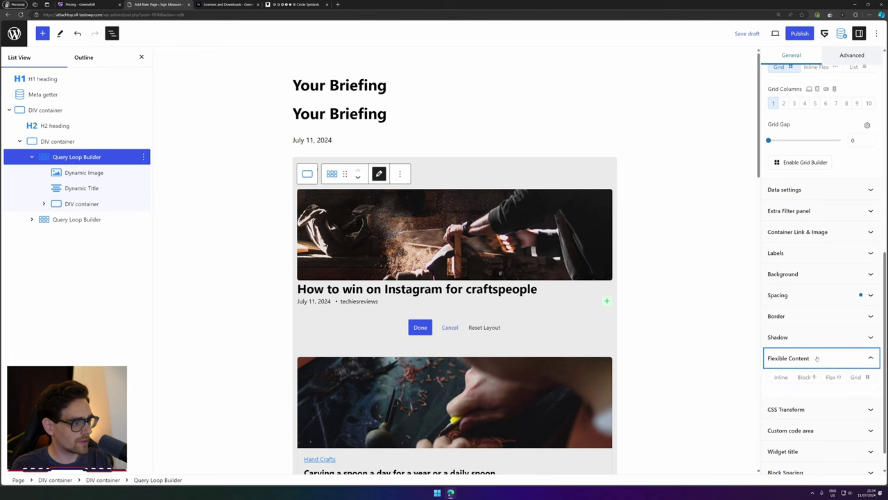
scroll(817, 357, down, 1)
click(832, 348)
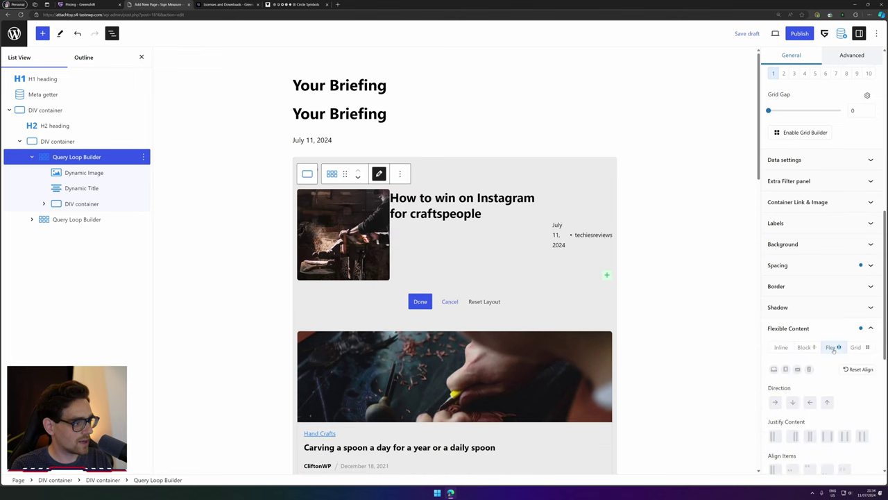
scroll(832, 349, down, 3)
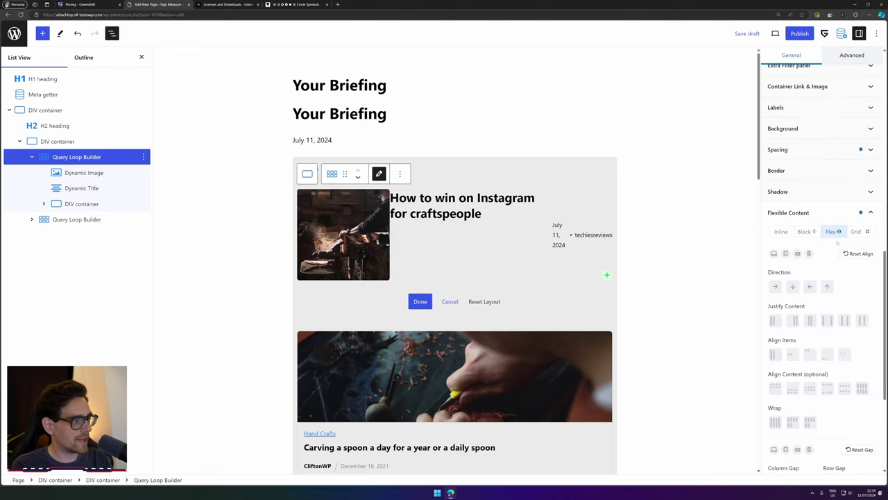
click(792, 286)
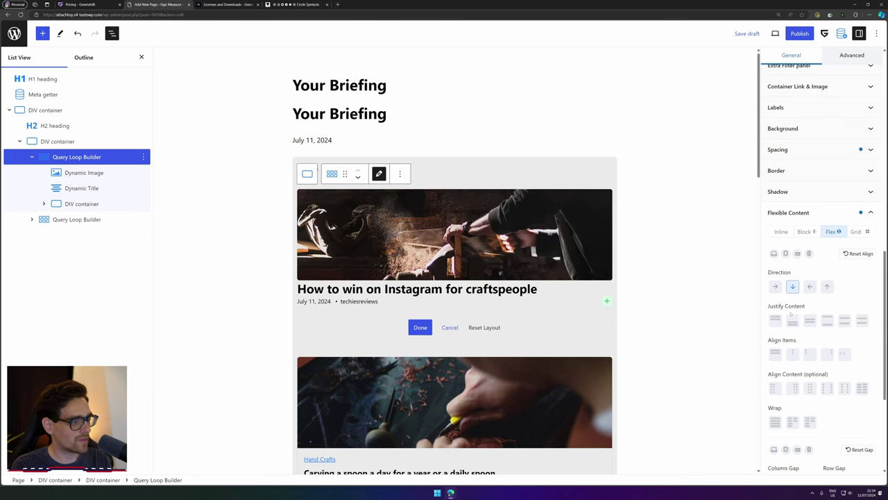
Set the first query loop's flex row gap to 1 rem and finish editing its item layout.
scroll(791, 320, down, 5)
click(785, 291)
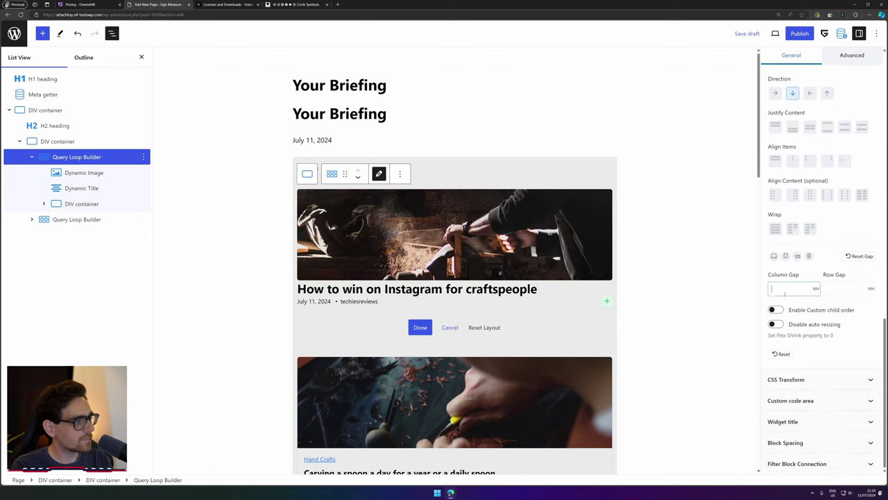
click(839, 291)
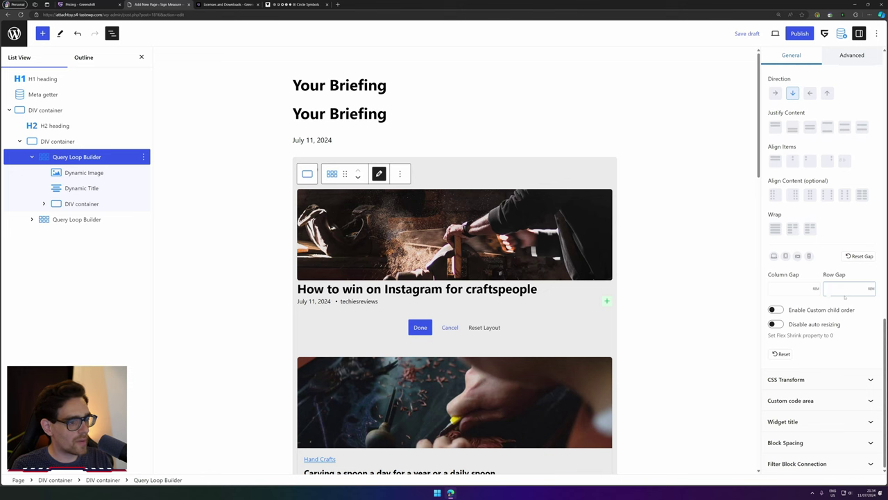
text(1)
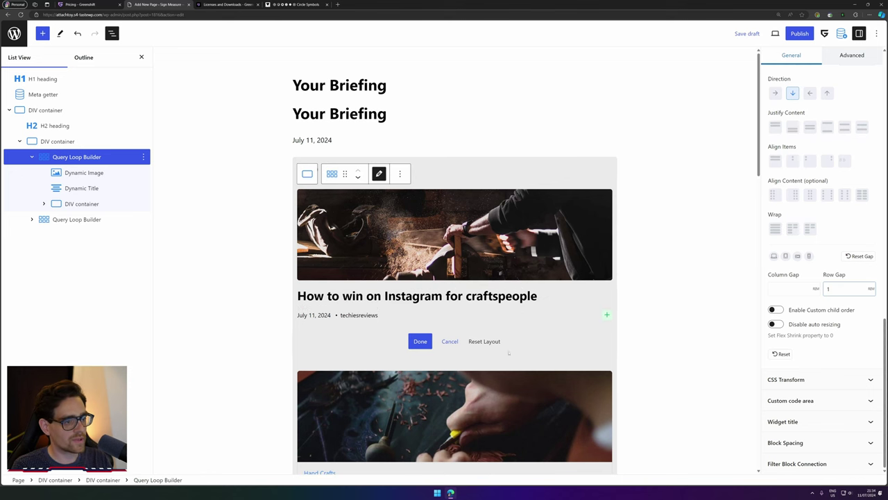
key(Return)
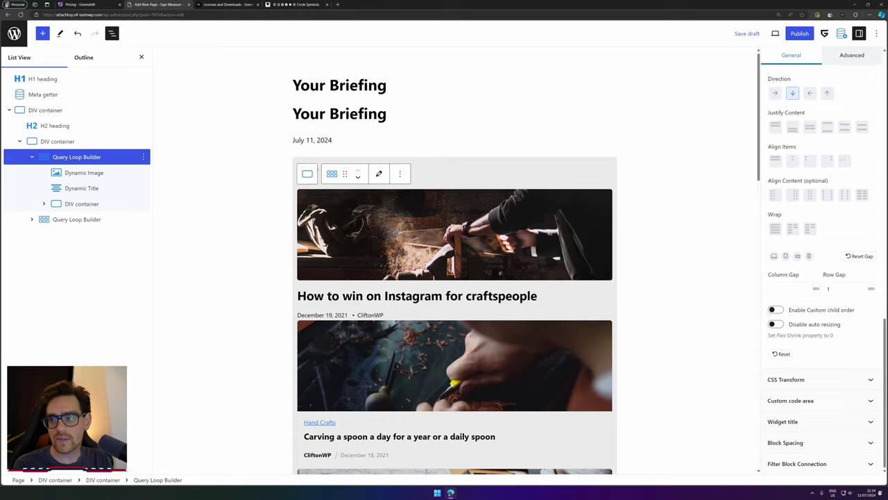
Check the Google News column layout, then add a new global class column-2 to the DIV container holding both query loops.
key(alt+Tab)
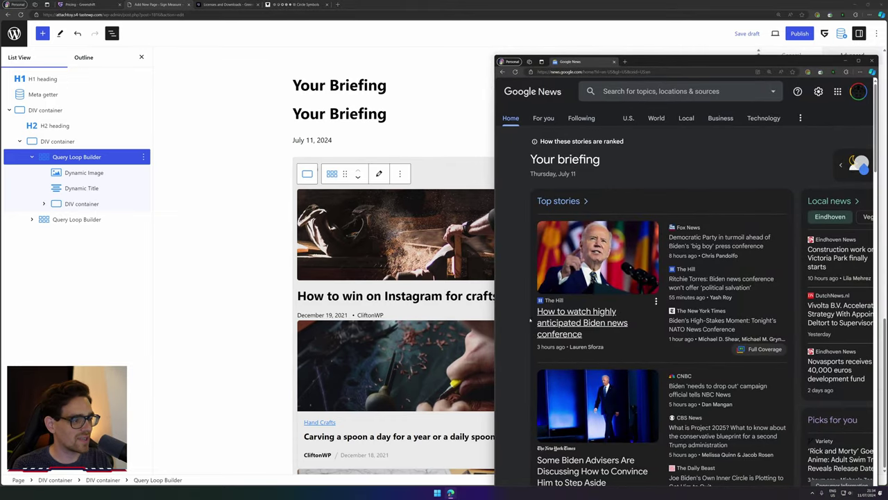
key(alt+Tab)
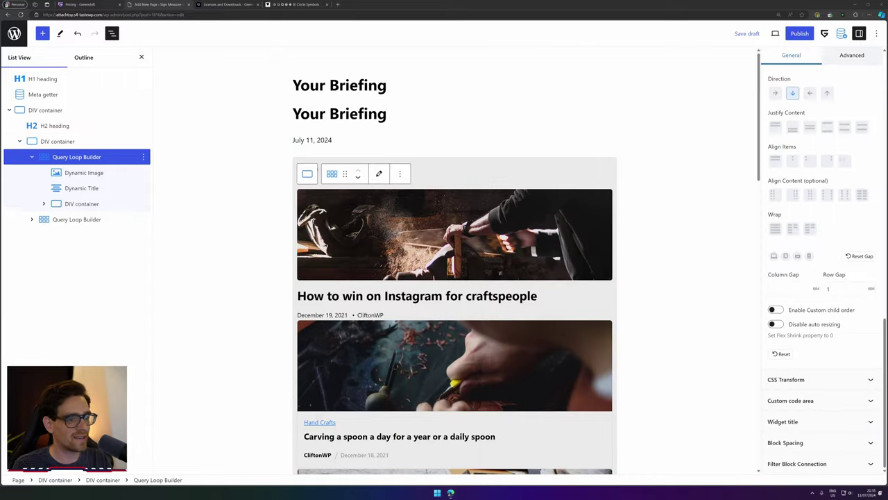
click(819, 112)
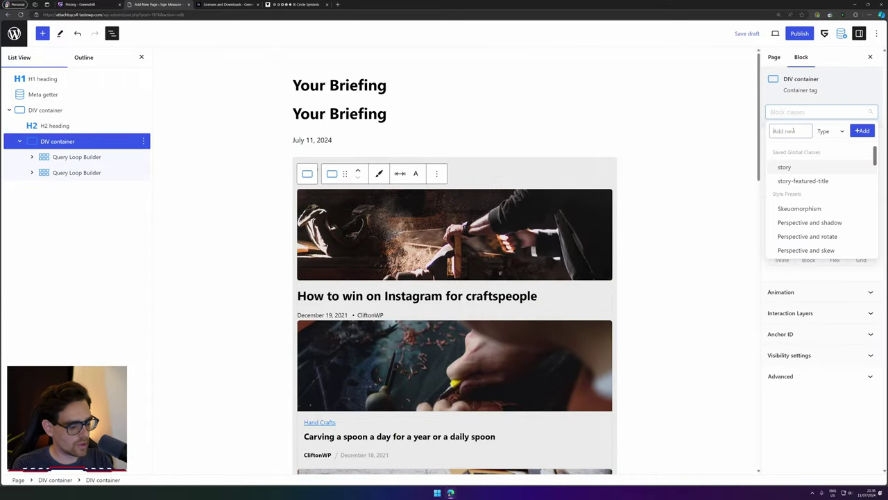
text(column-2)
click(831, 130)
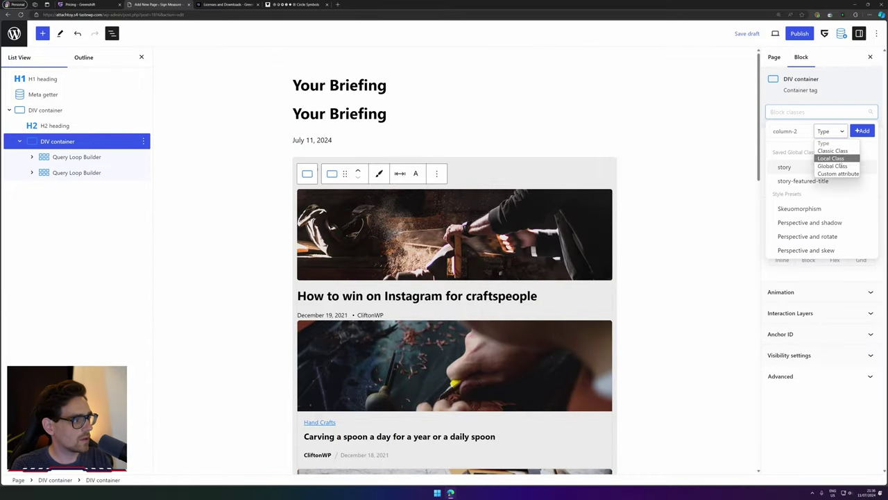
click(829, 159)
click(863, 131)
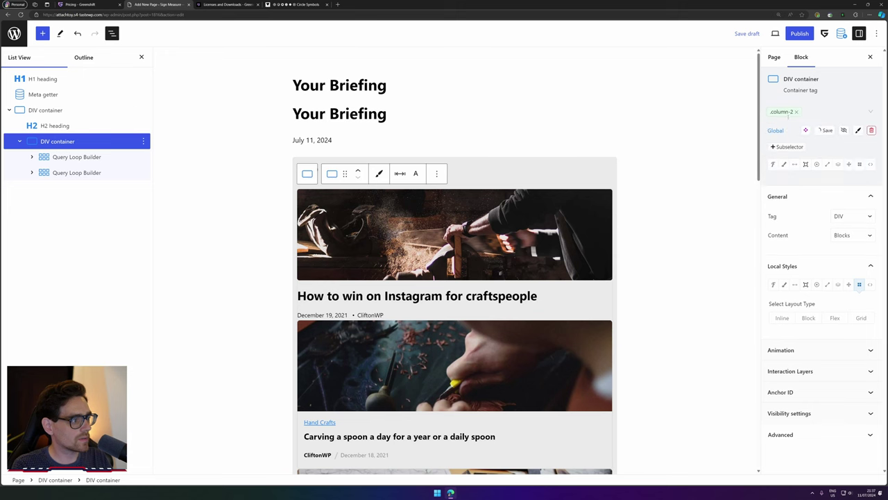
Give the column-2 class a Flex layout with row direction and a column gap of 1 rem.
click(836, 198)
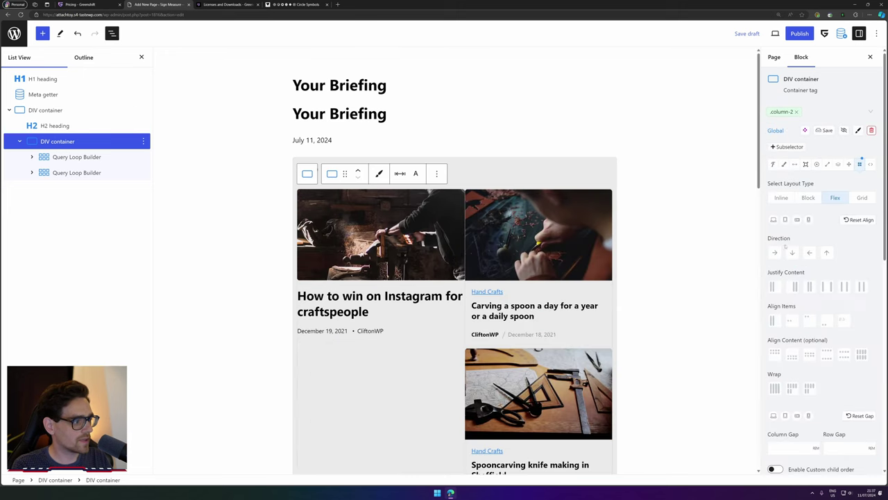
click(775, 253)
scroll(813, 360, down, 2)
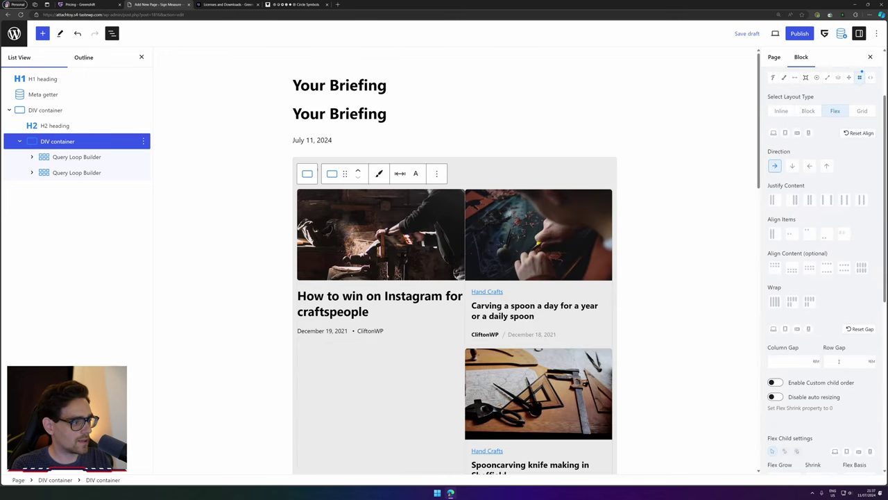
click(839, 361)
click(805, 362)
text(1)
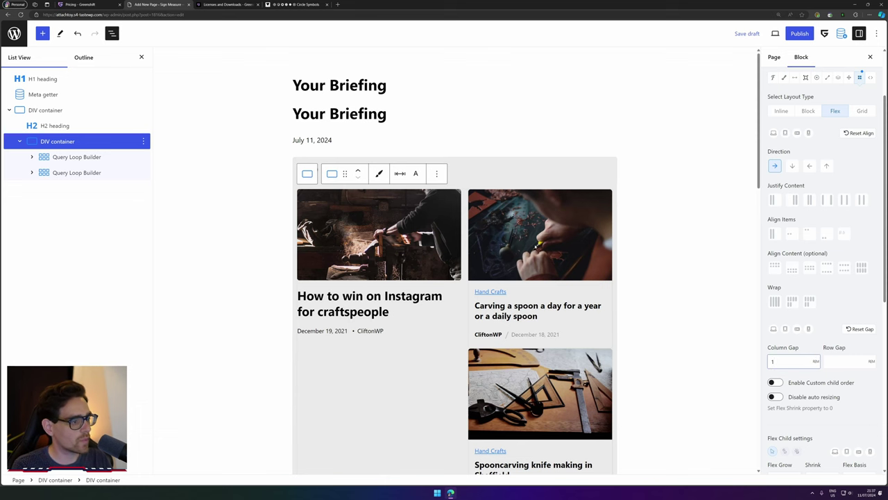
Review the second Query Loop Builder's spacing settings and reset its border settings.
click(515, 255)
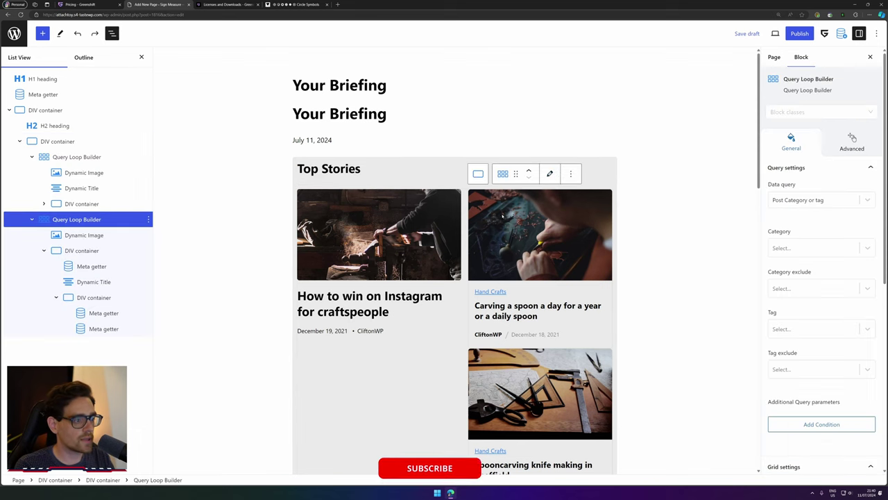
scroll(694, 319, down, 1)
scroll(825, 344, down, 5)
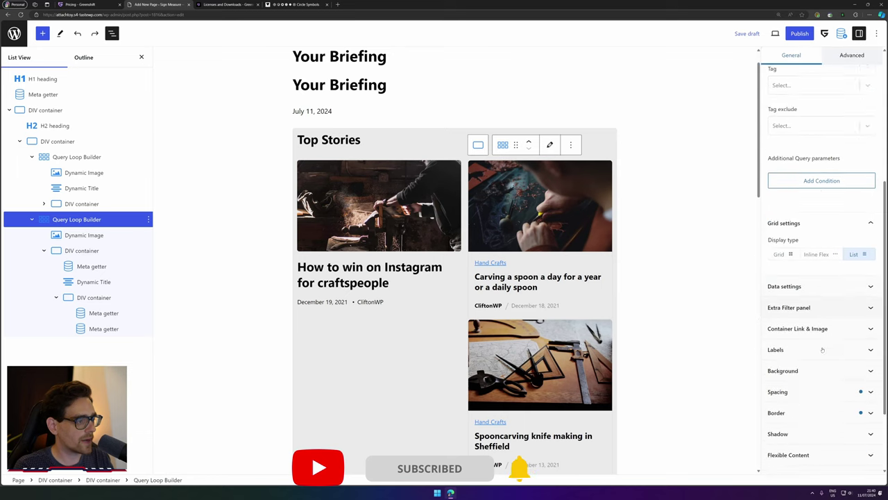
click(811, 316)
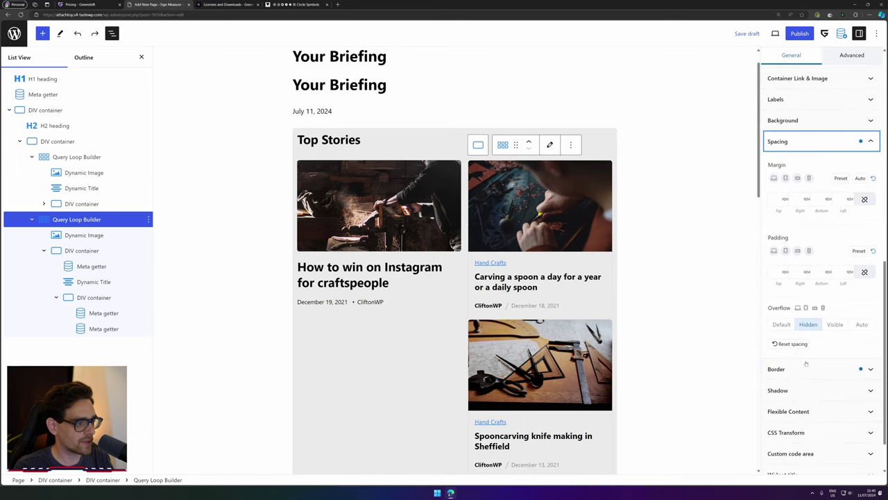
click(798, 369)
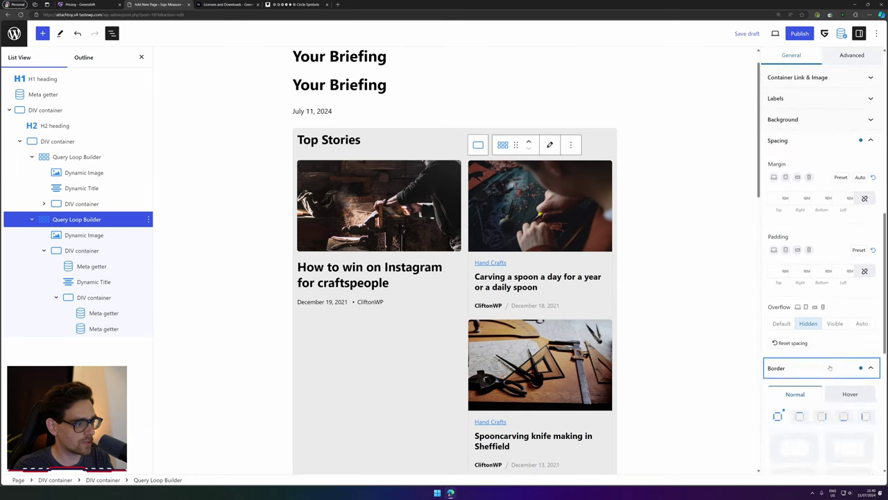
scroll(808, 243, down, 2)
click(805, 222)
scroll(809, 208, up, 3)
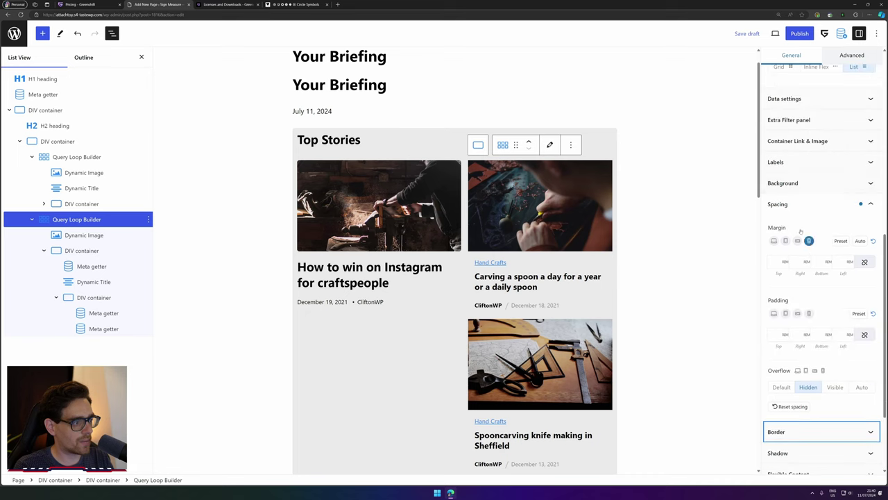
click(808, 202)
scroll(819, 269, up, 5)
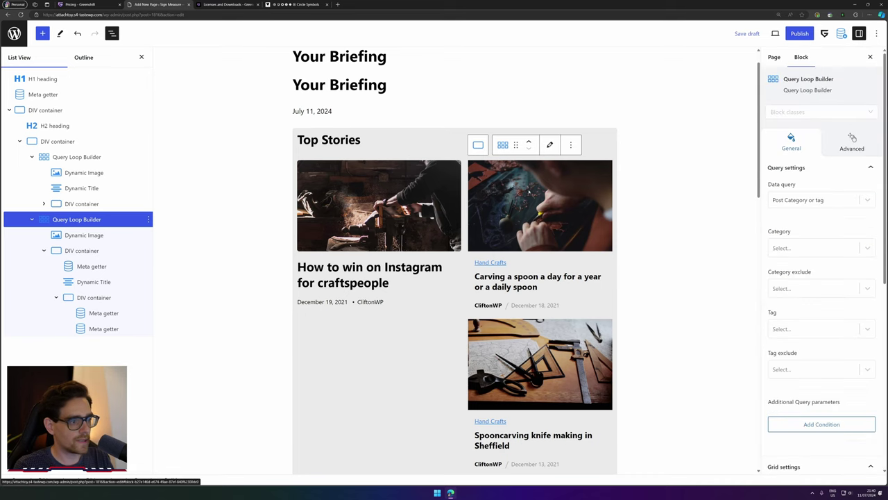
Set the second query loop's items to a Flex layout and delete the category Meta getter above the title.
click(550, 144)
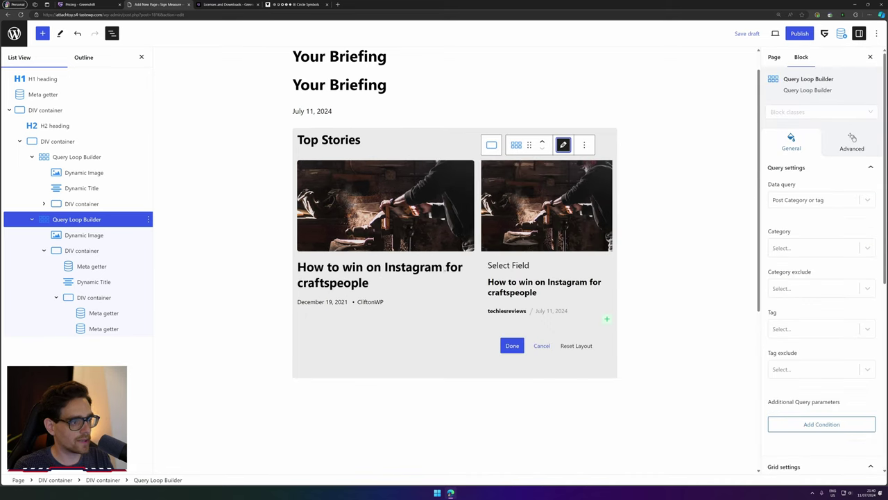
scroll(817, 319, down, 5)
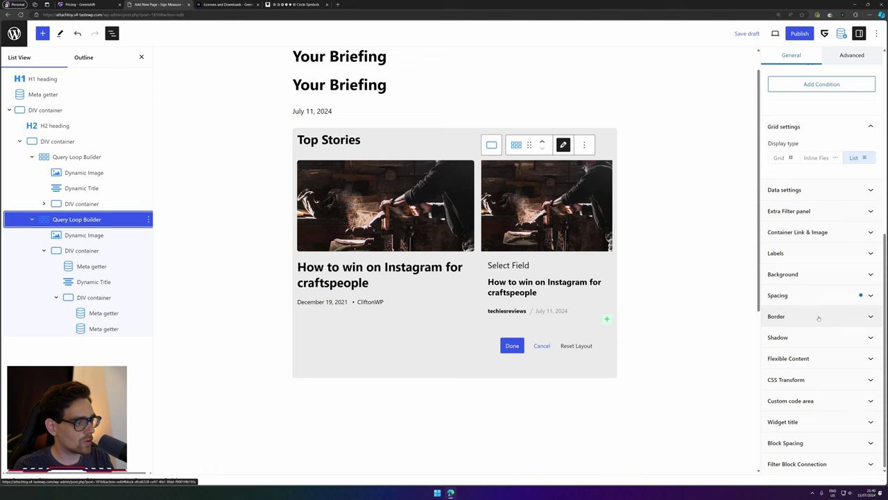
click(818, 359)
click(831, 347)
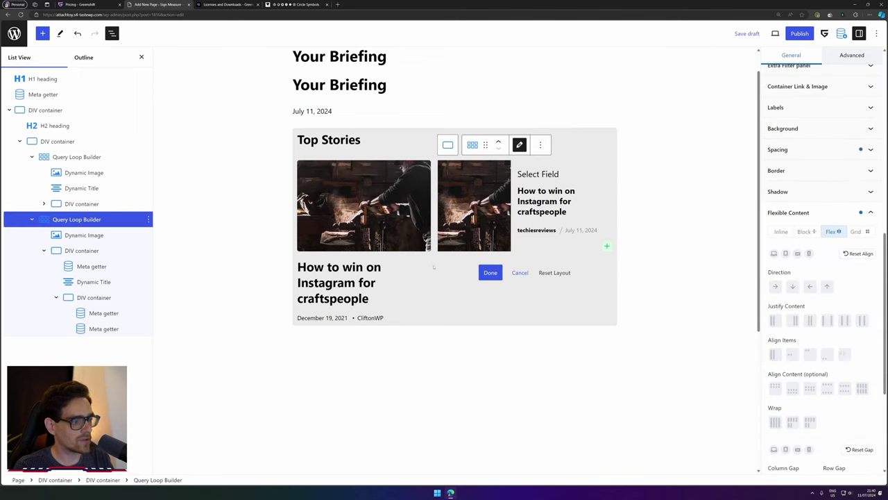
click(85, 269)
key(Delete)
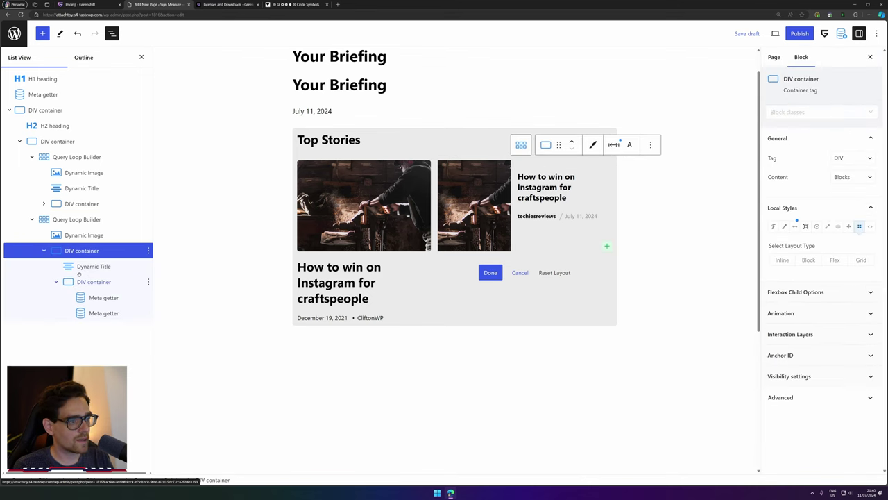
Reset the typography options and spacing of the Dynamic Title in the second query loop.
click(579, 207)
scroll(579, 207, down, 2)
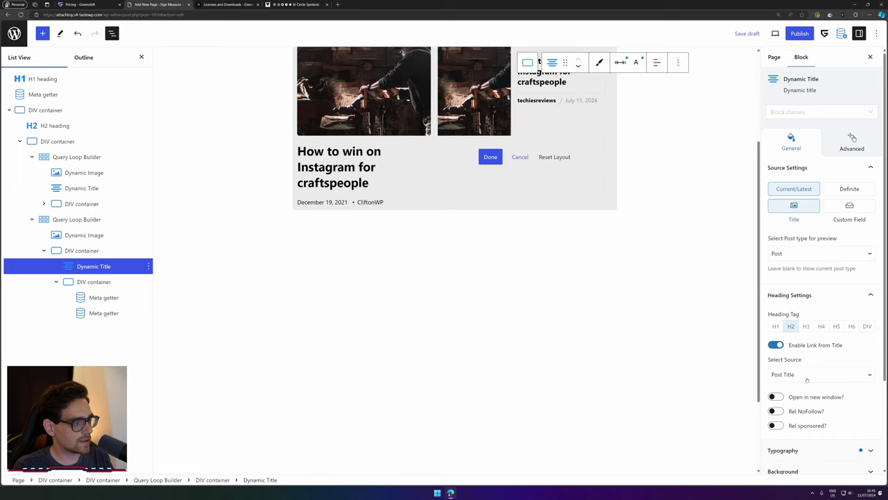
scroll(798, 371, down, 2)
click(815, 338)
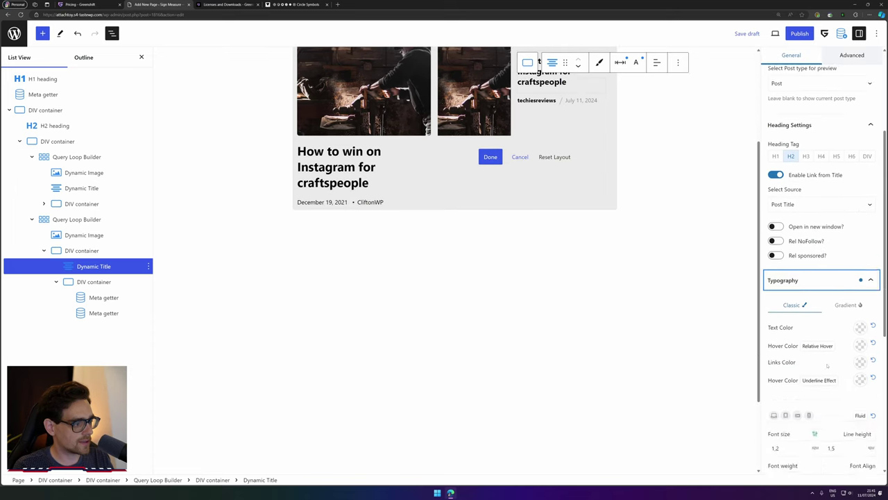
scroll(795, 385, down, 2)
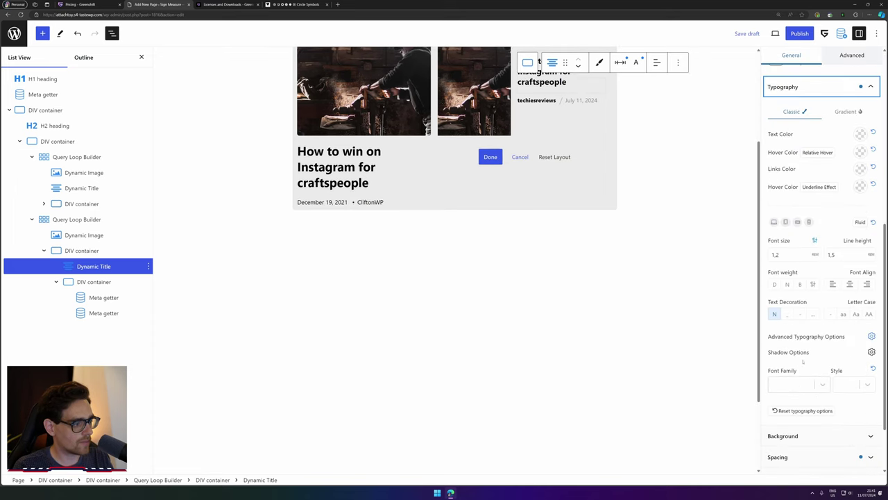
scroll(803, 361, down, 1)
click(798, 396)
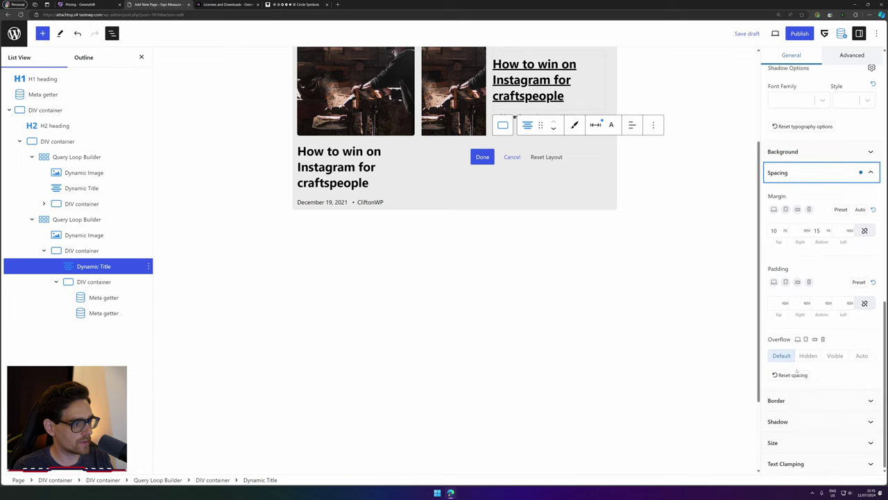
click(791, 374)
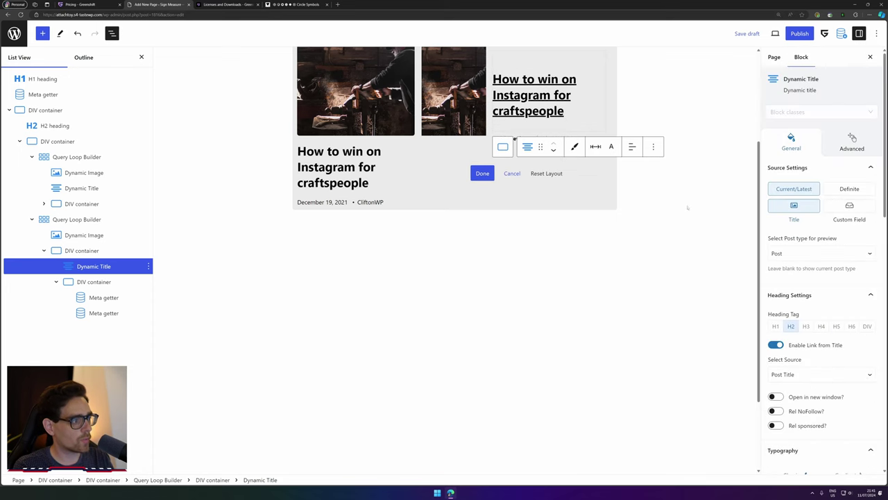
scroll(688, 207, up, 2)
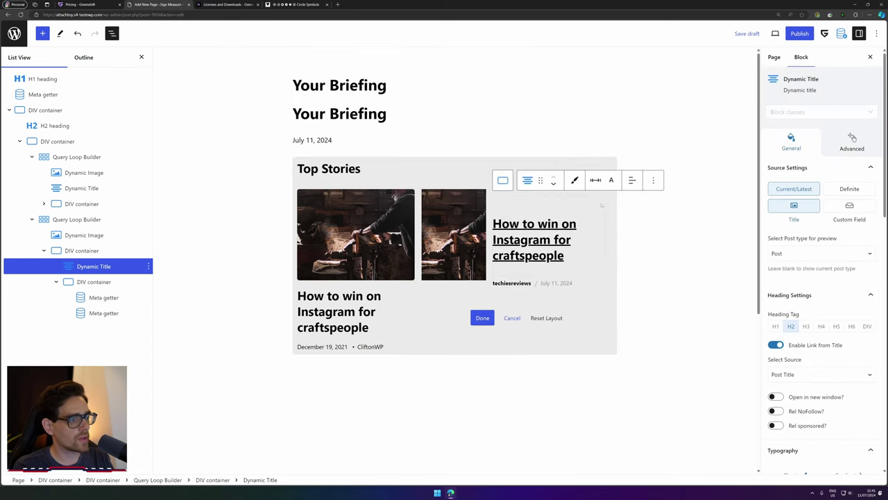
Create a global class named story-title on the Dynamic Title in the second query loop.
click(798, 110)
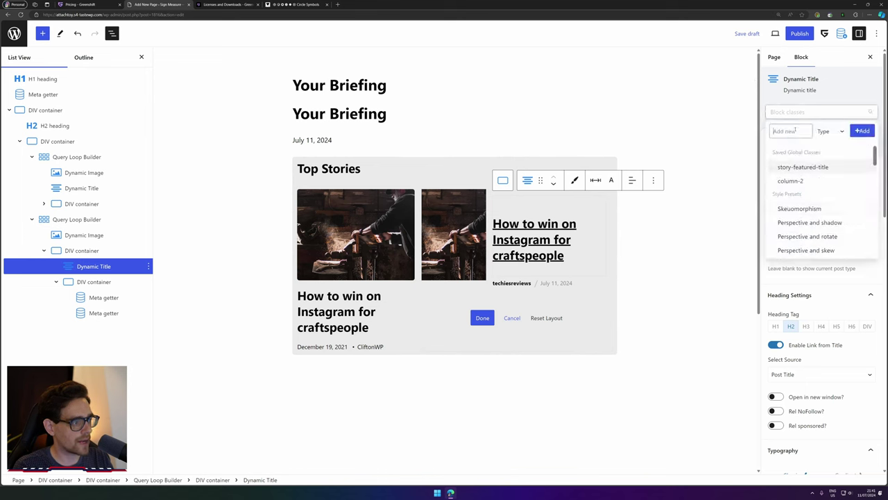
text(story-title)
click(831, 131)
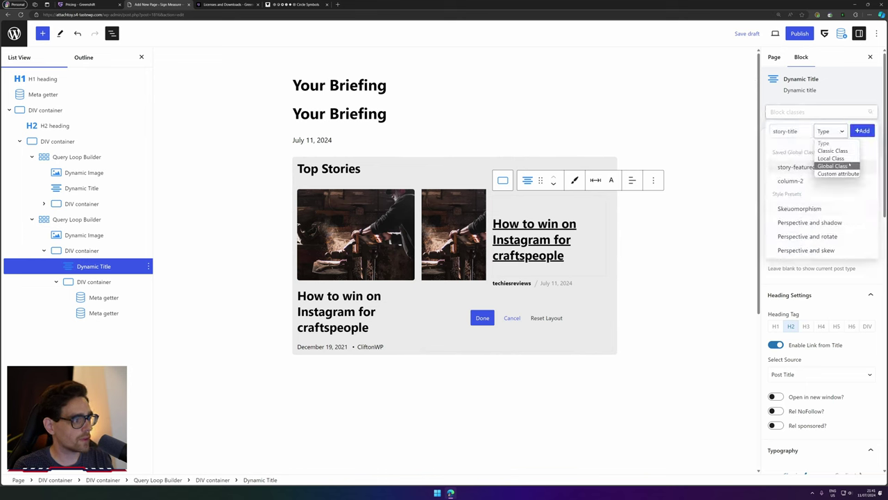
click(829, 151)
click(863, 131)
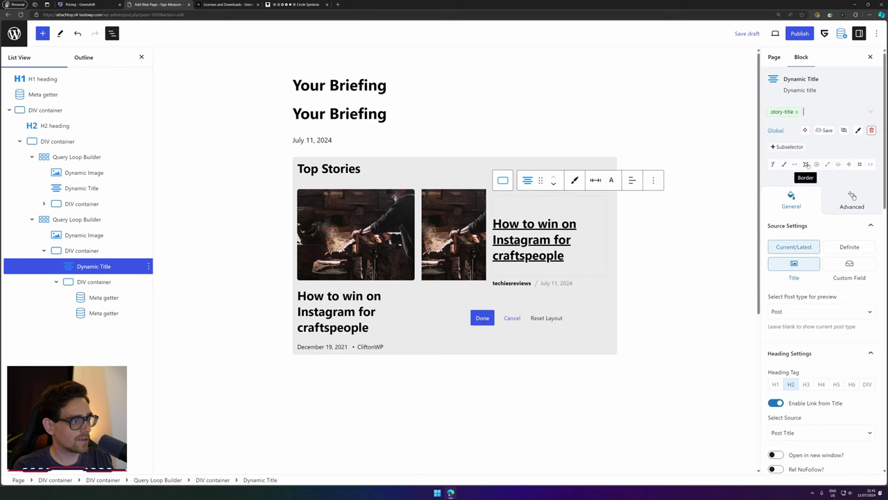
click(805, 131)
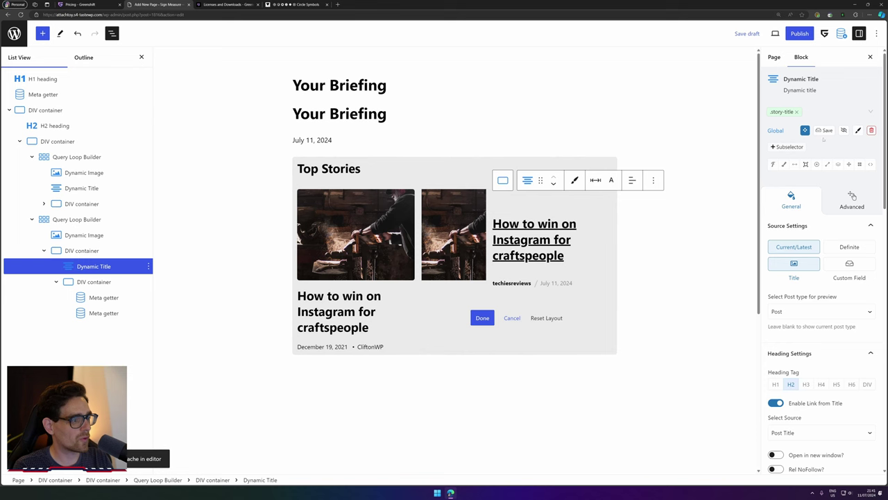
Set the story-title class's font size to the S Size variable and its text decoration to no underline.
click(773, 164)
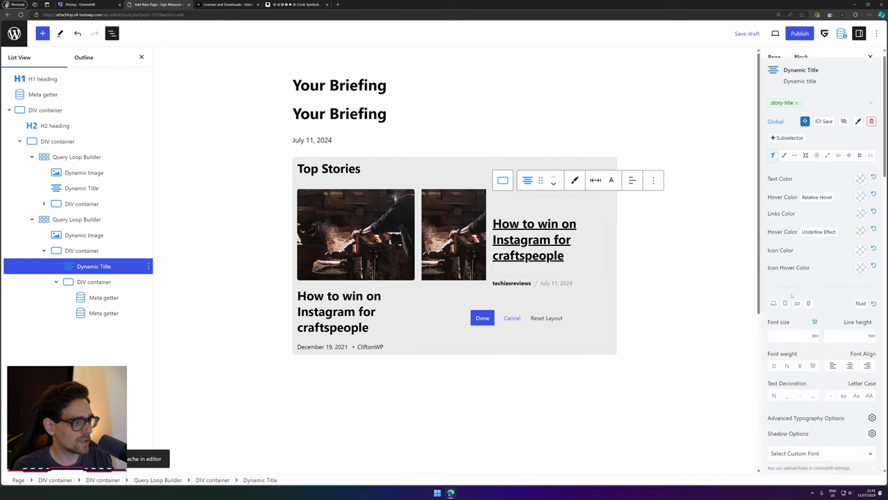
scroll(781, 236, down, 1)
click(772, 261)
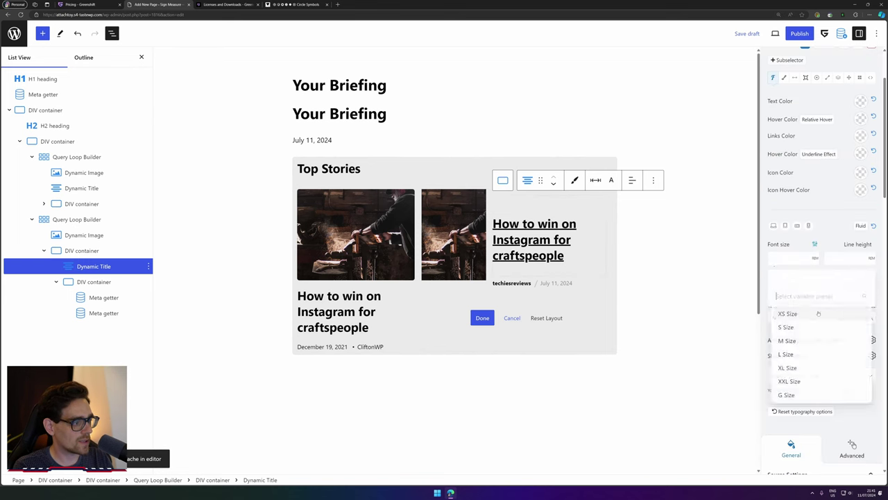
click(812, 316)
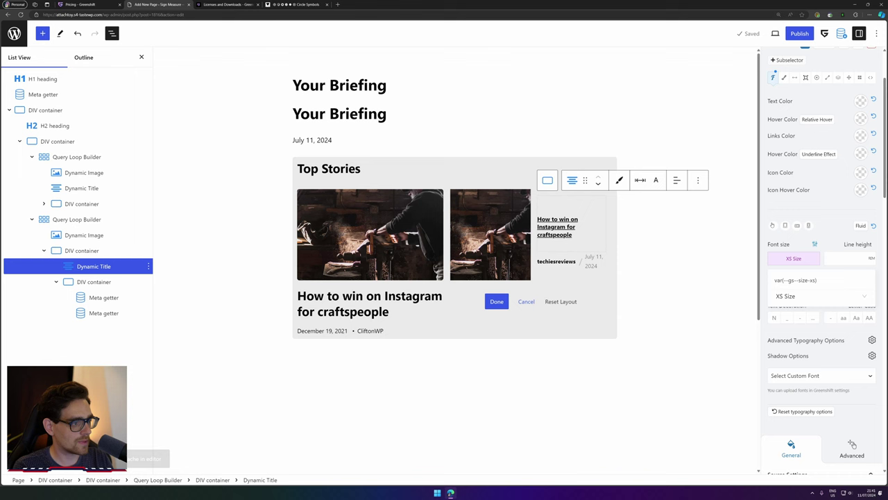
click(777, 295)
click(793, 331)
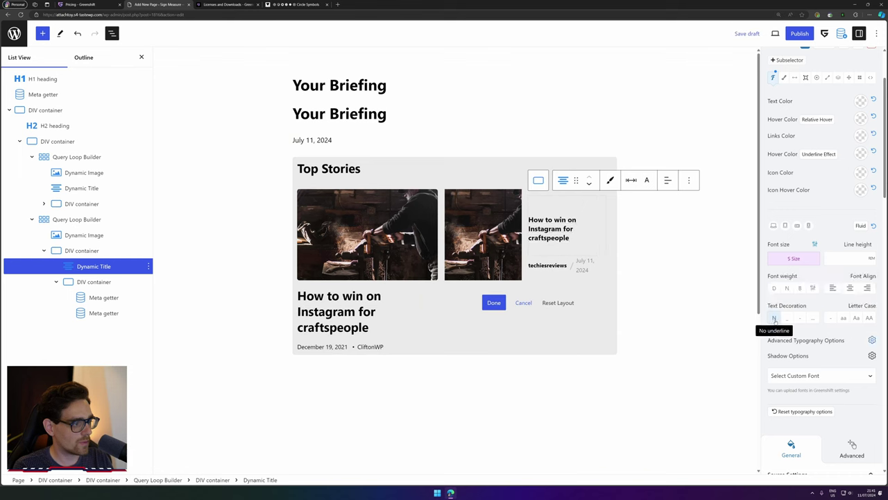
Reset the local spacing of the DIV container that wraps the second query loop's title and meta.
click(630, 212)
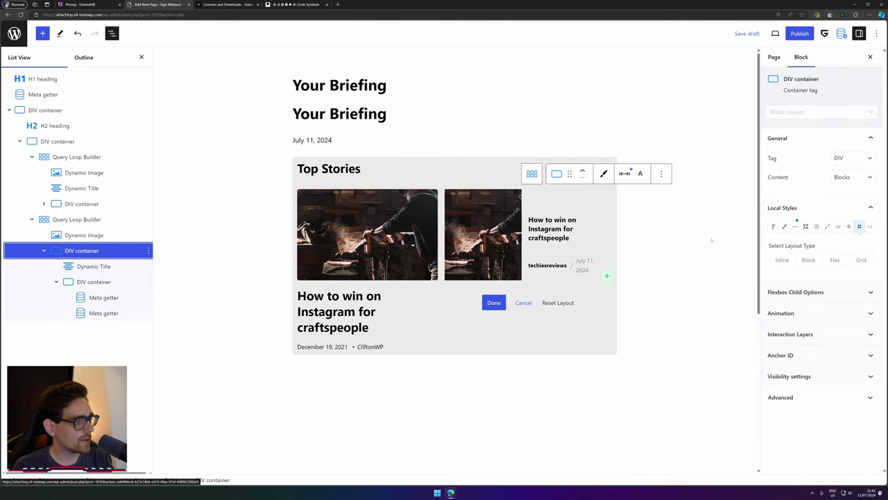
click(796, 229)
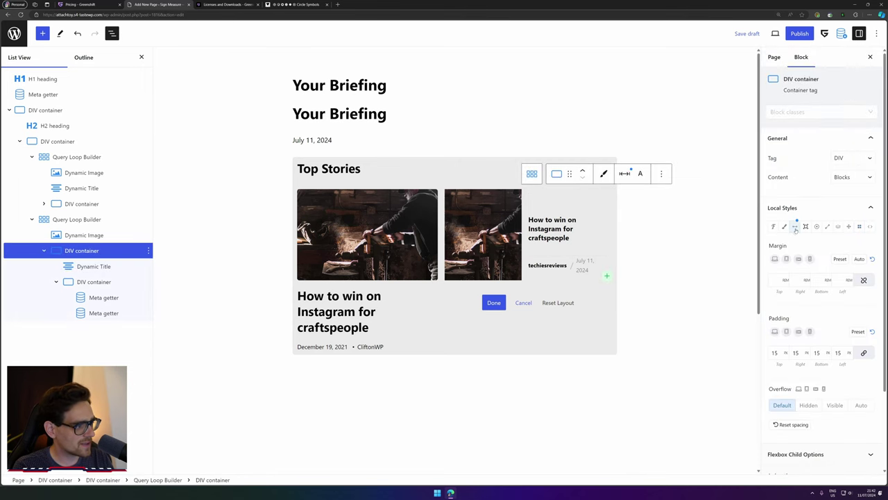
click(790, 424)
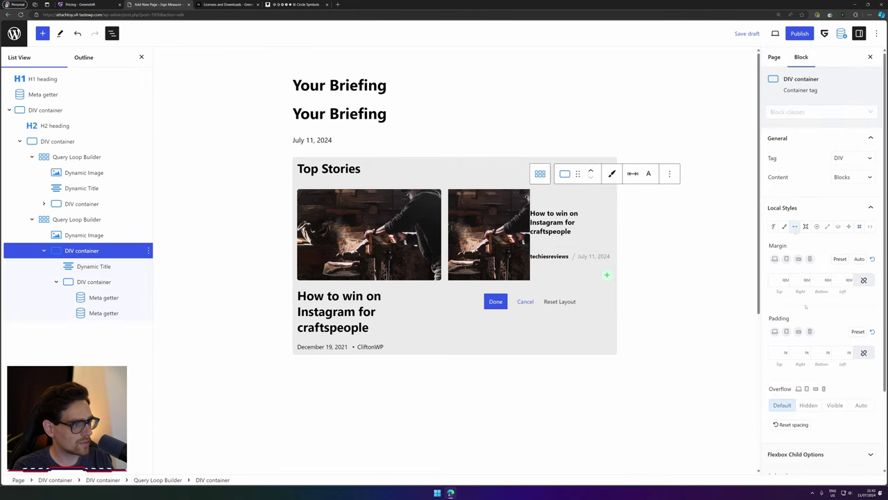
click(814, 208)
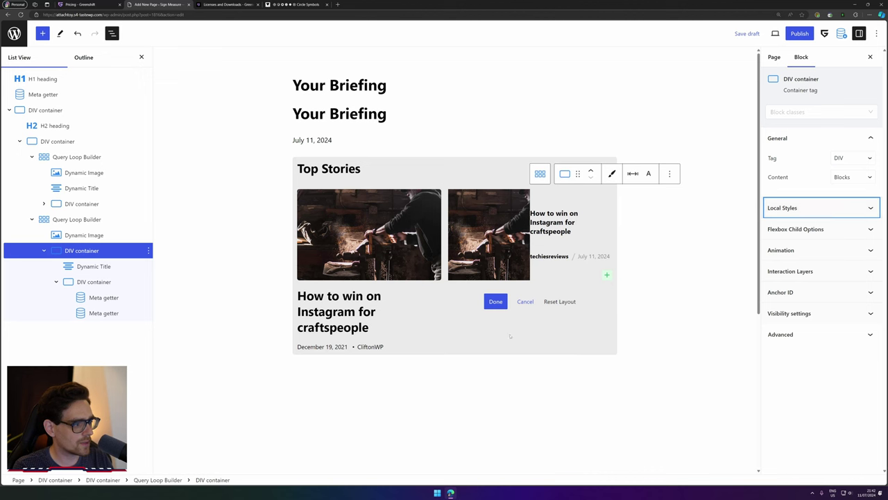
Move the date Meta getter in front of the author Meta getter in the second query loop.
key(Down)
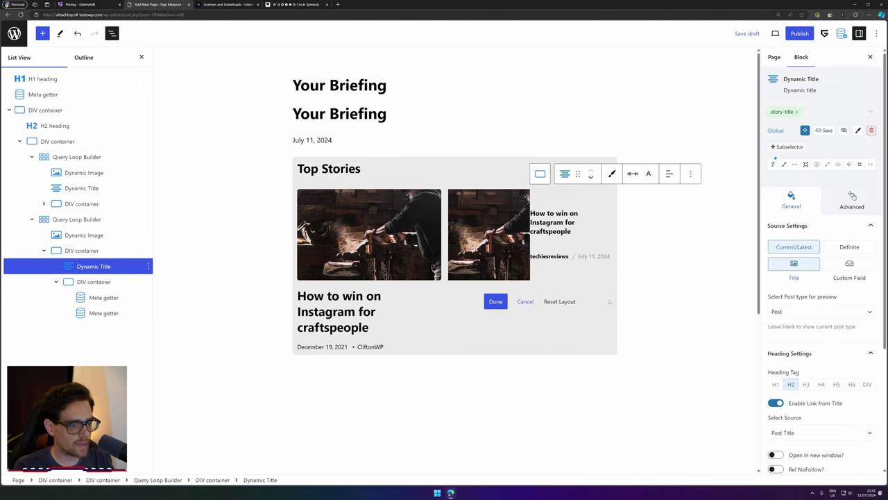
key(Down)
key(Down)
key(Down)
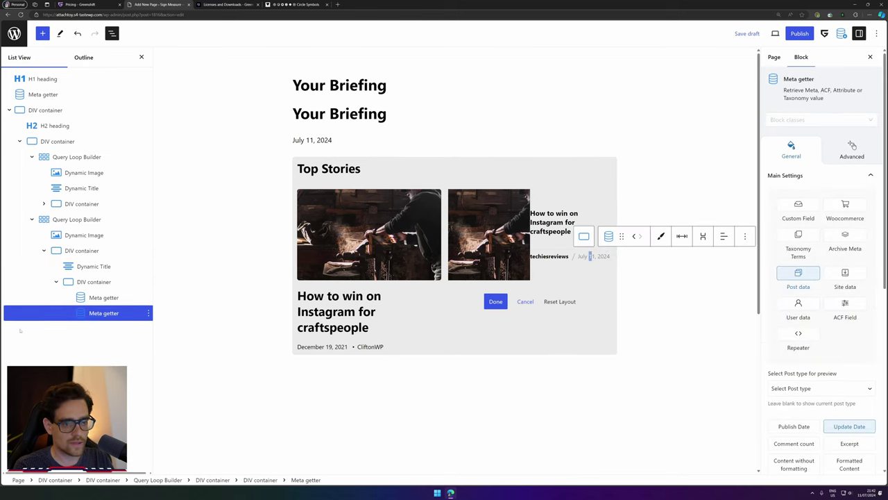
drag(111, 314, 114, 294)
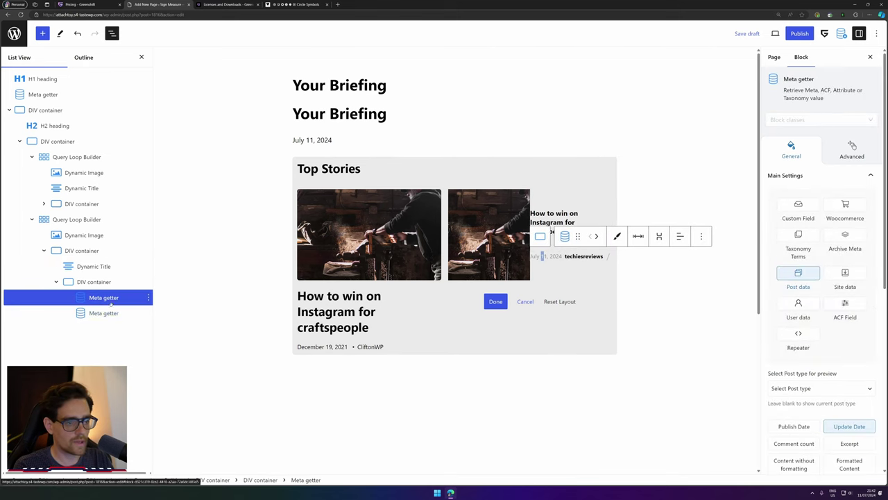
Reset the value typography and the background settings of the second query loop's date Meta getter.
key(Down)
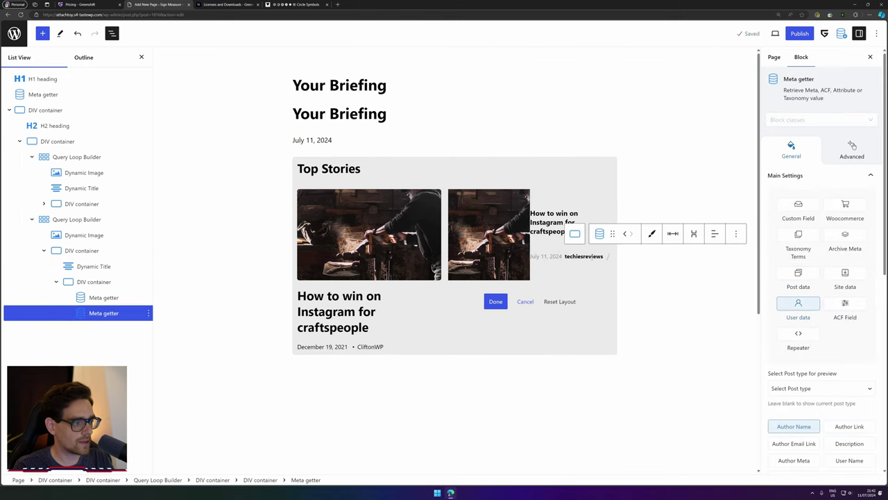
key(Up)
scroll(817, 357, down, 5)
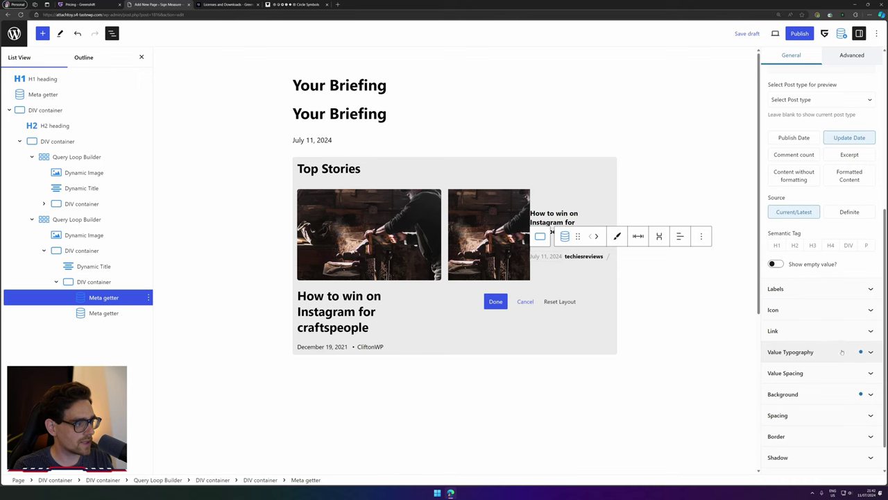
scroll(817, 357, down, 3)
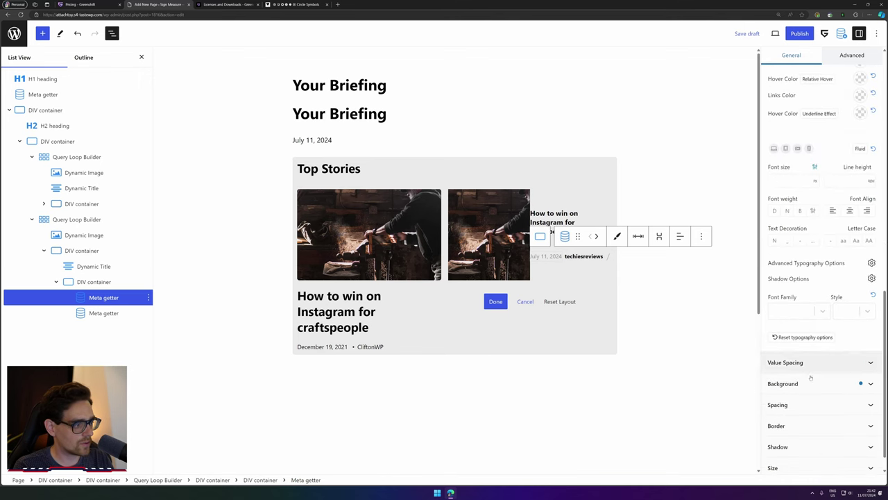
click(807, 384)
scroll(807, 385, down, 3)
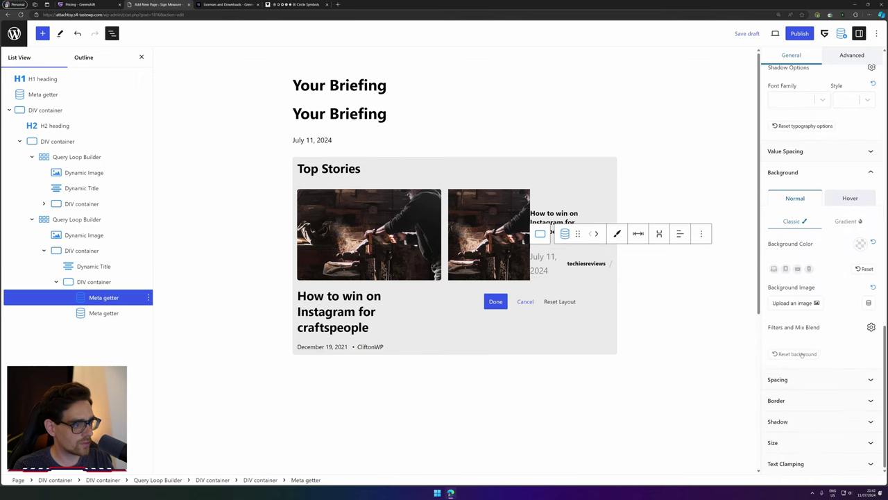
Remove the postfix label from the second loop's author Meta getter and reset its value typography and value spacing.
key(Down)
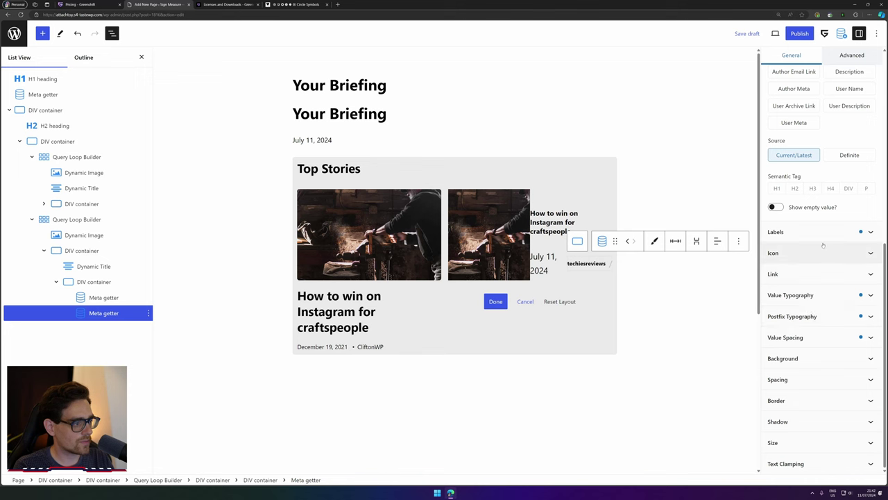
click(822, 231)
scroll(836, 324, down, 2)
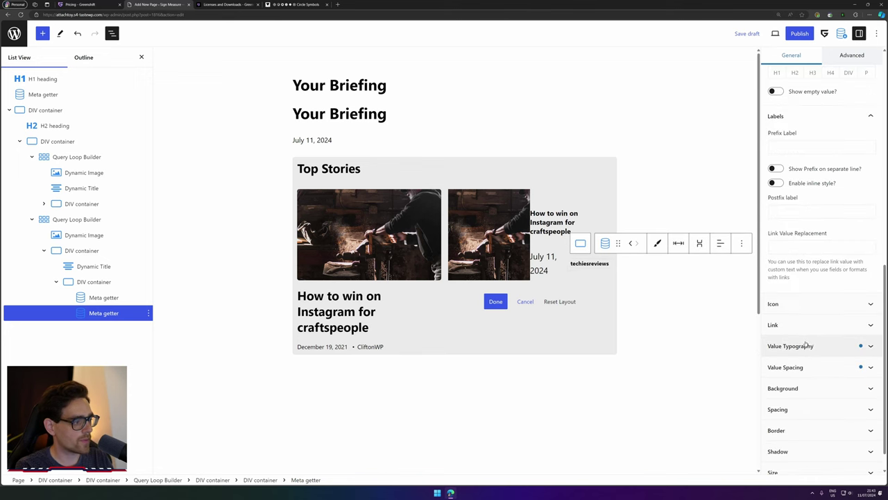
click(810, 343)
scroll(814, 354, down, 4)
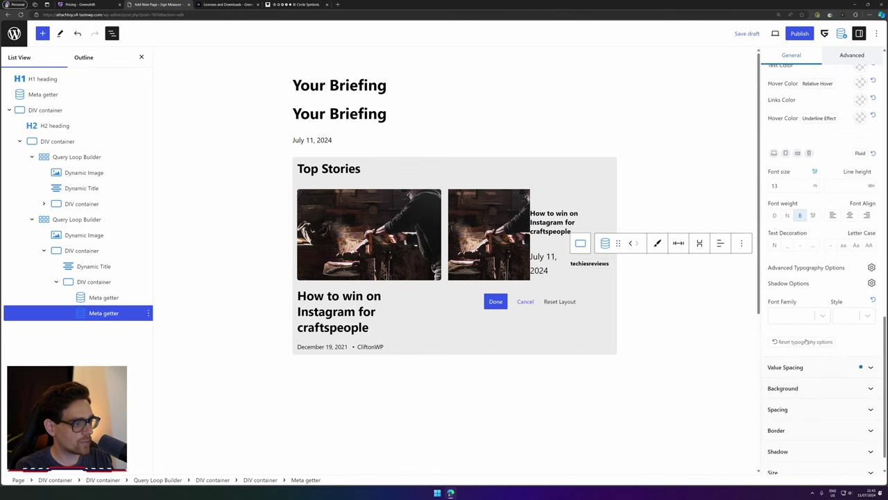
click(788, 367)
scroll(798, 347, down, 2)
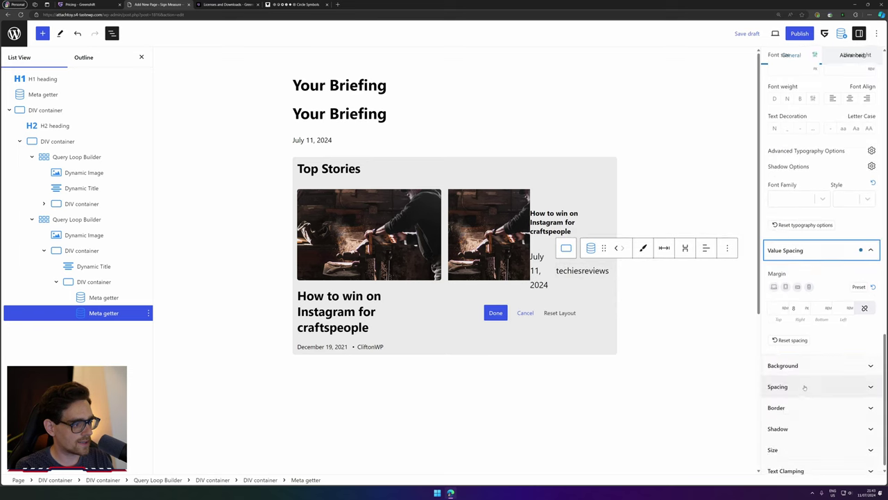
Assign the saved global class story-featured-date to the author Meta getter in the second query loop.
scroll(791, 333, up, 8)
click(795, 120)
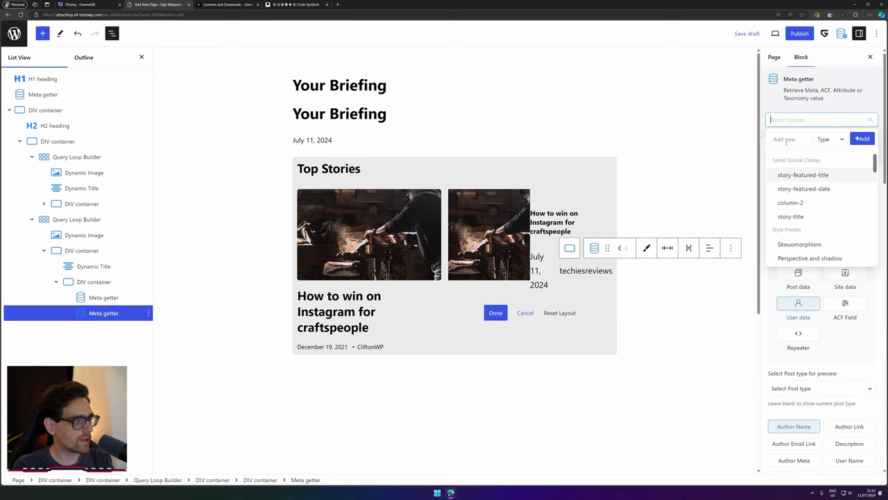
click(812, 188)
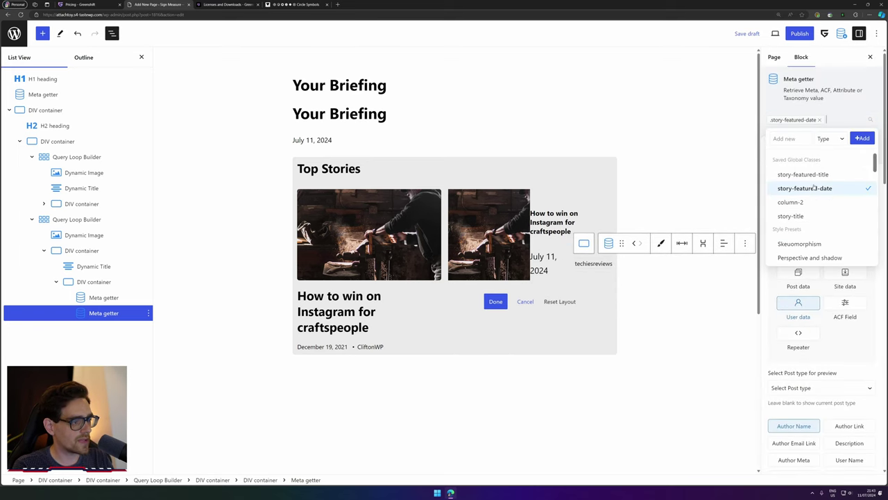
click(794, 119)
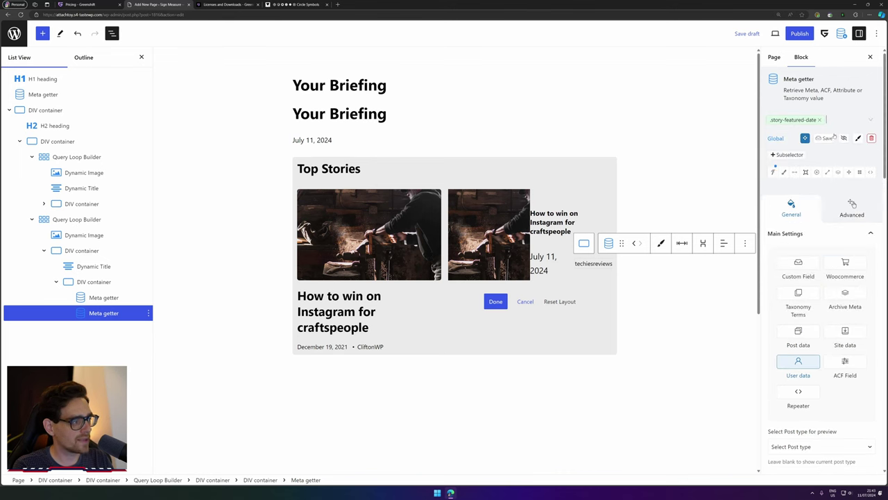
Rename the class on the author Meta getter as story-meta.
click(858, 138)
click(838, 191)
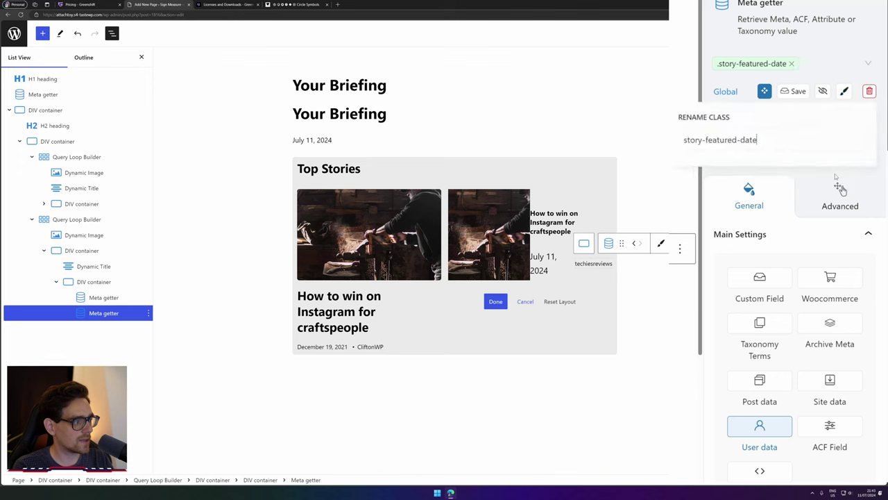
key(ctrl+a)
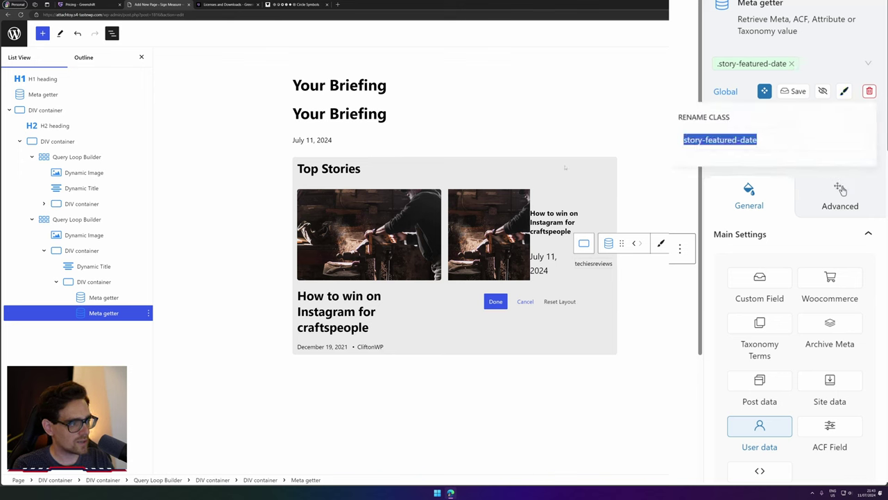
key(End)
key(ctrl+shift+Left)
key(ctrl+shift+Left)
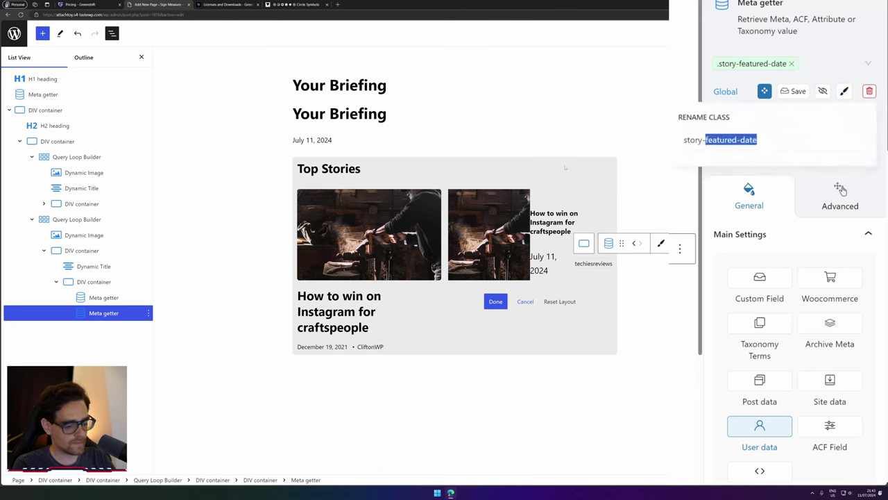
text(f)
key(BackSpace)
text(m)
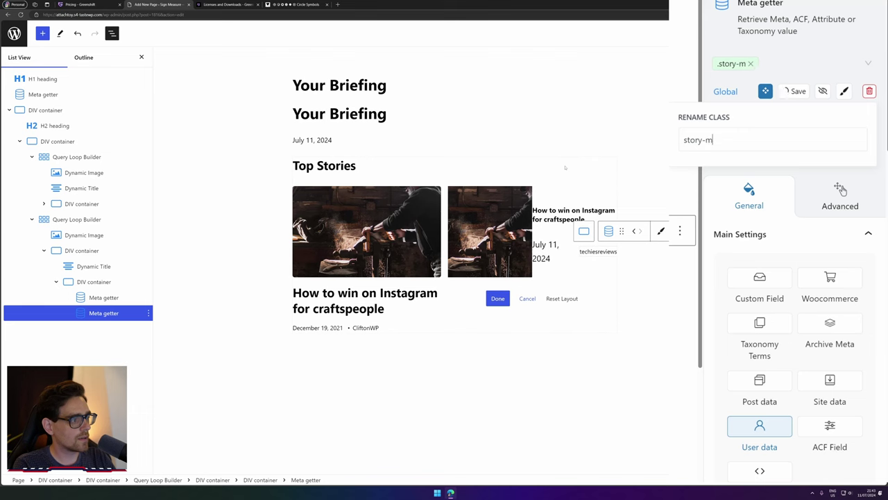
text(eta)
key(Return)
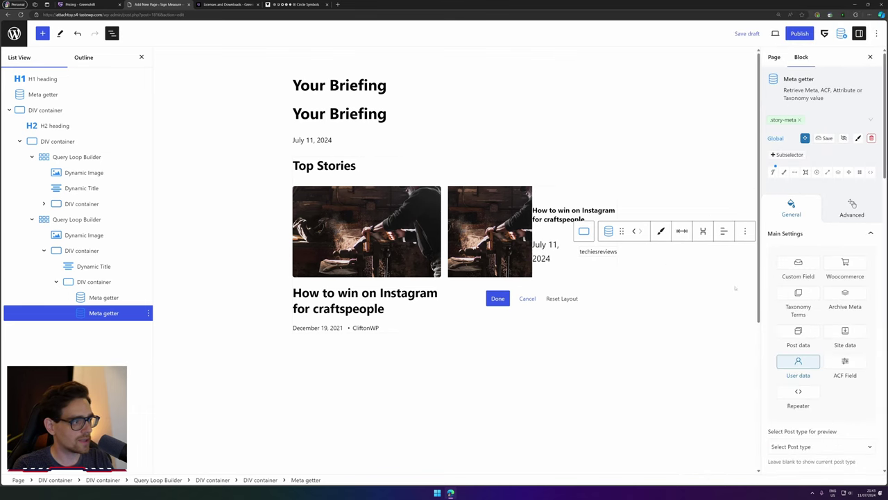
Assign the saved global class story-meta to the date Meta getter in the second query loop.
click(545, 251)
click(819, 119)
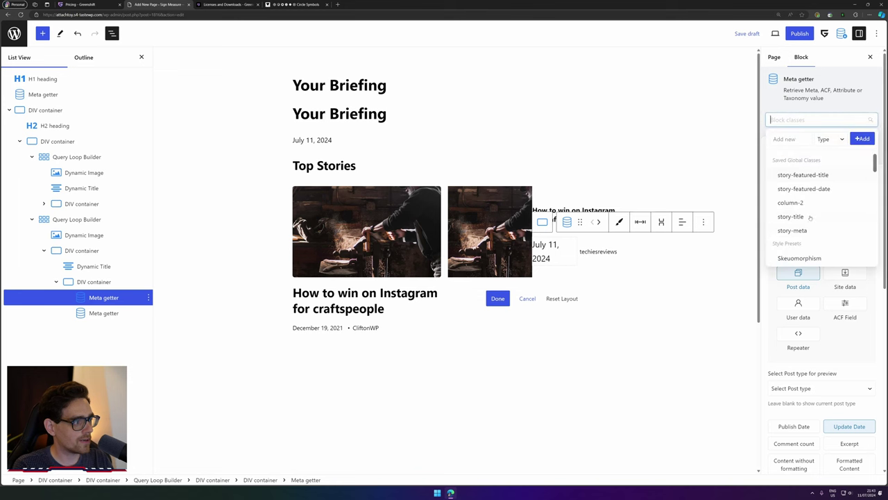
click(805, 230)
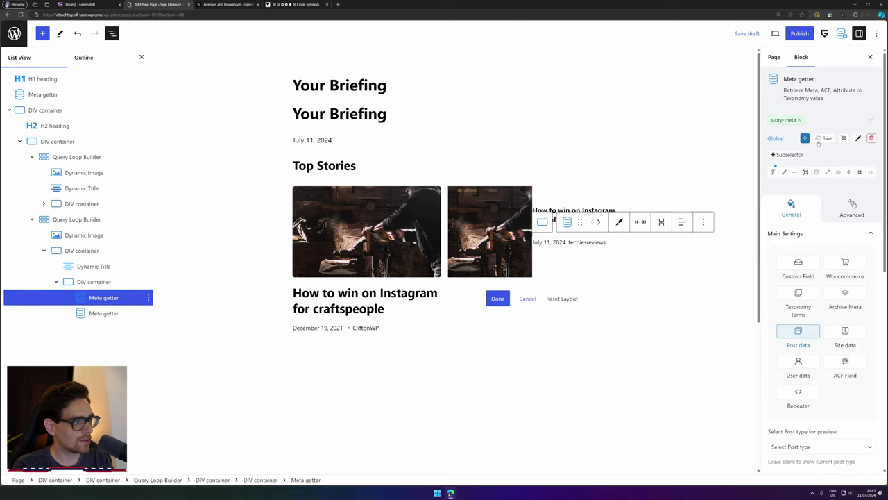
Save the page draft and reload the editor.
click(745, 35)
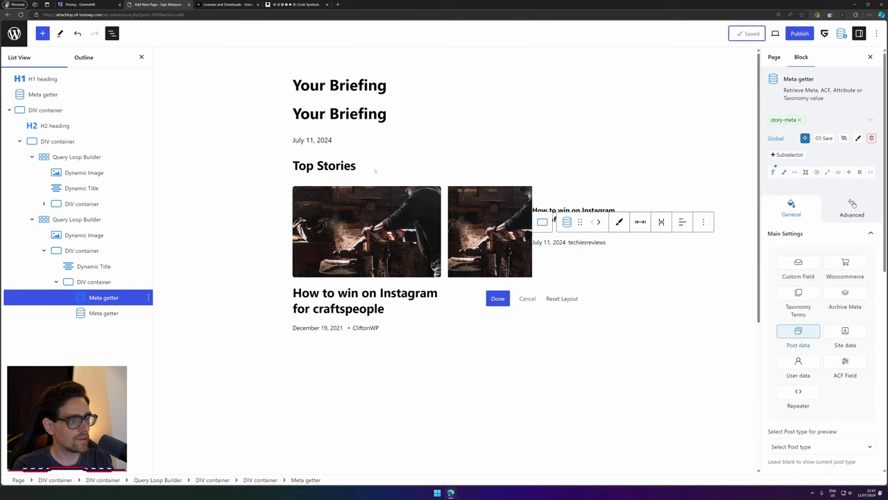
click(21, 14)
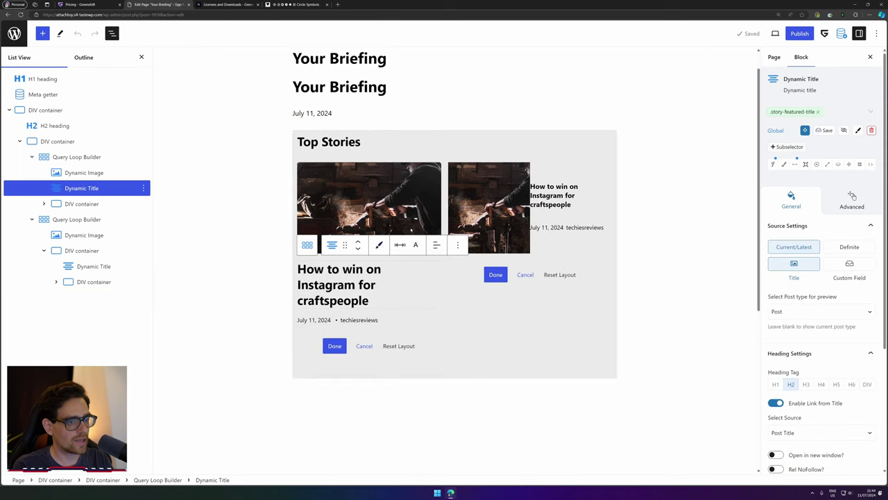
Examine the label settings of the date Meta getter in the first query loop to see which postfix it uses.
click(334, 346)
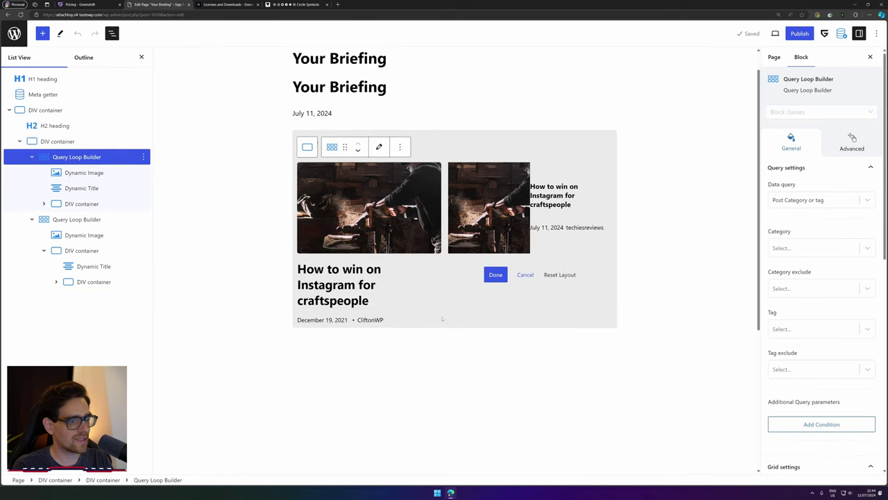
click(93, 266)
click(576, 227)
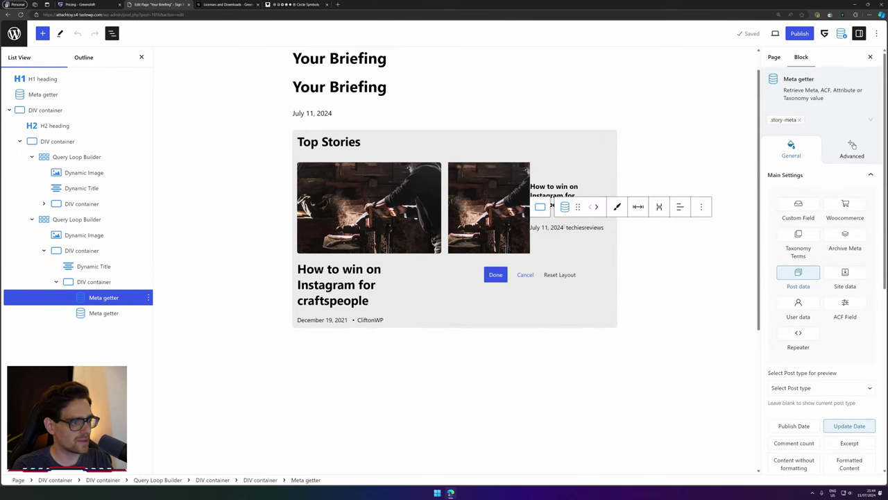
click(329, 321)
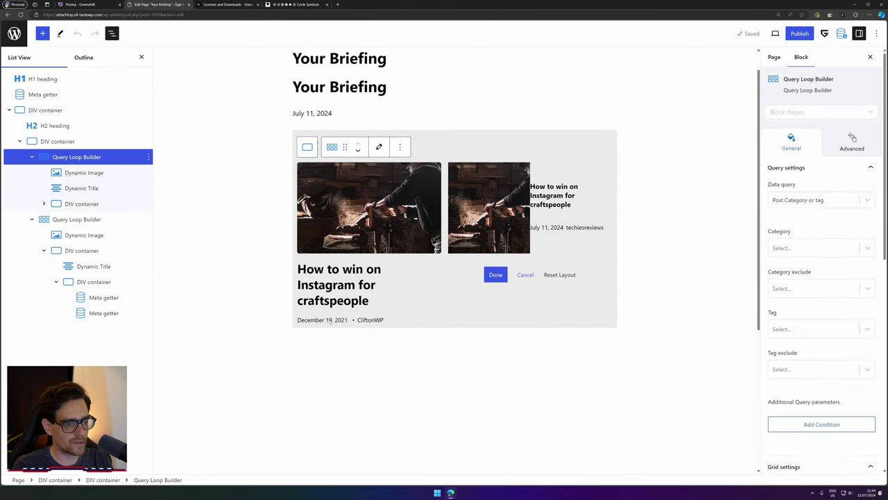
click(435, 317)
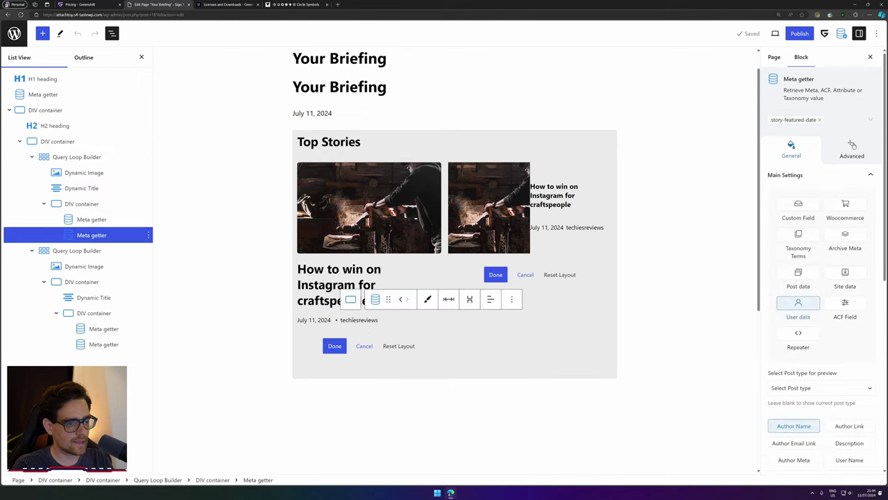
scroll(819, 357, down, 5)
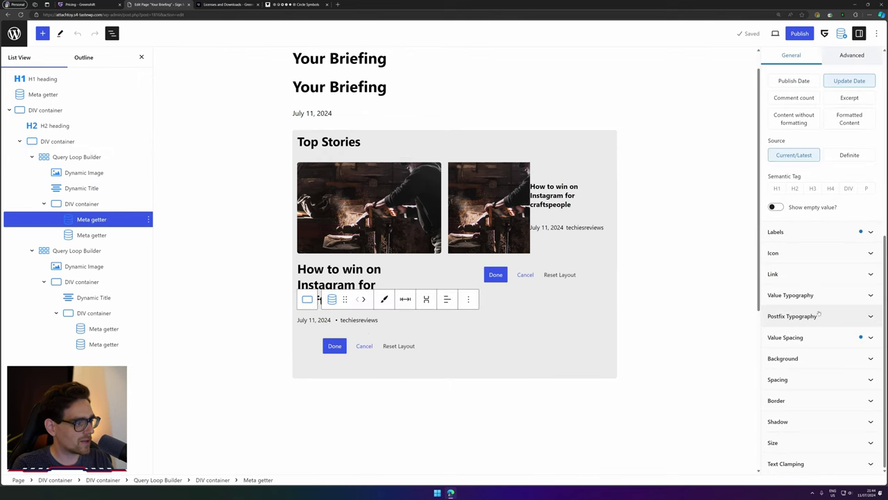
click(818, 231)
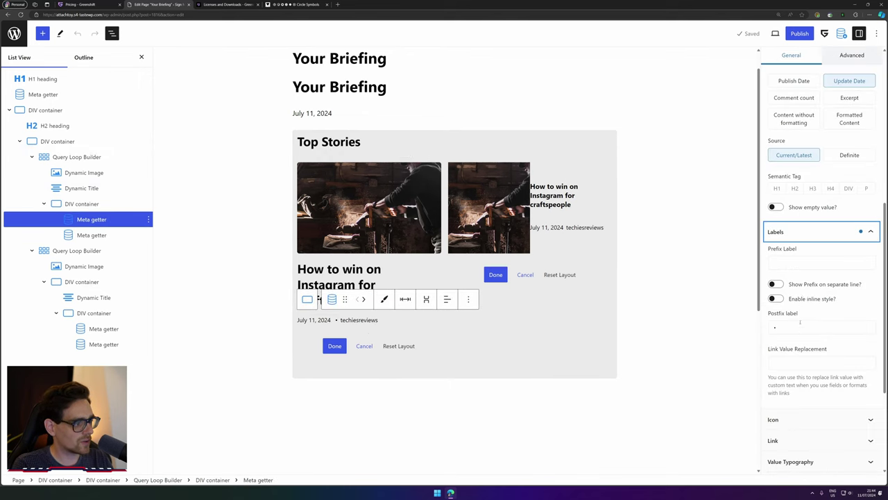
Add a bullet "•" as the postfix label of the date Meta getter in the second query loop.
click(334, 345)
click(548, 227)
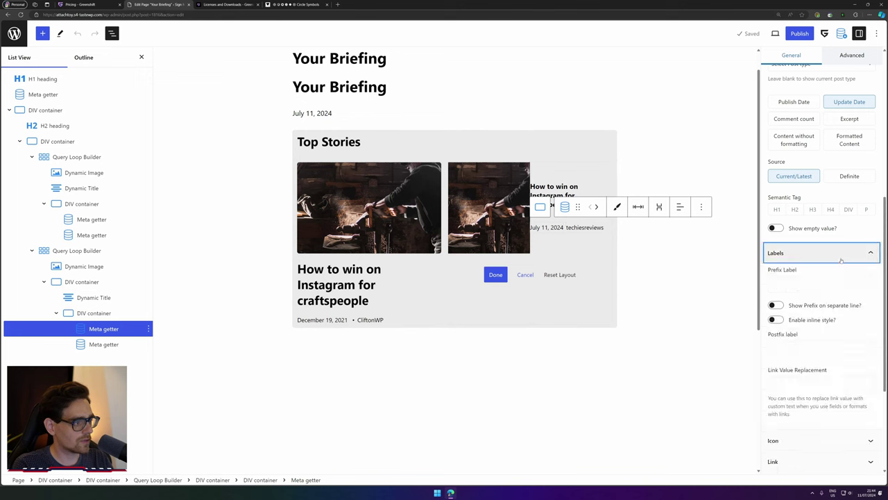
click(798, 347)
text(•)
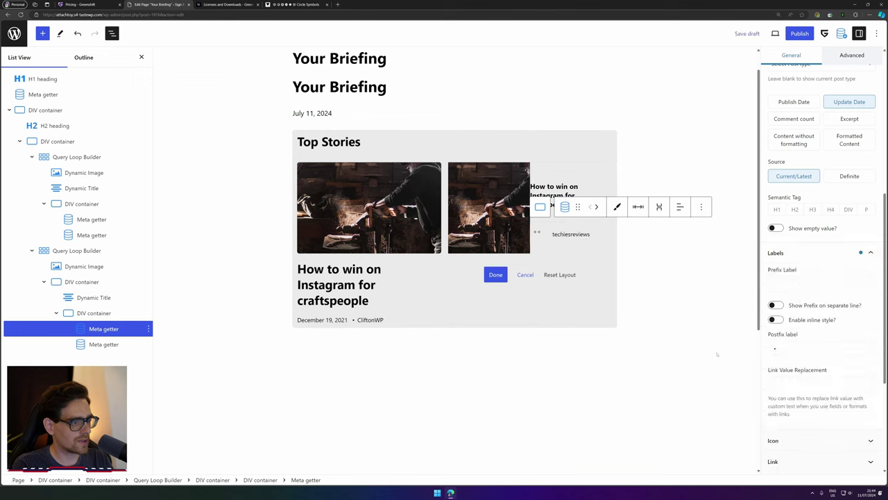
Set the right value margin of the second loop's date Meta getter to XS Size.
scroll(825, 278, down, 5)
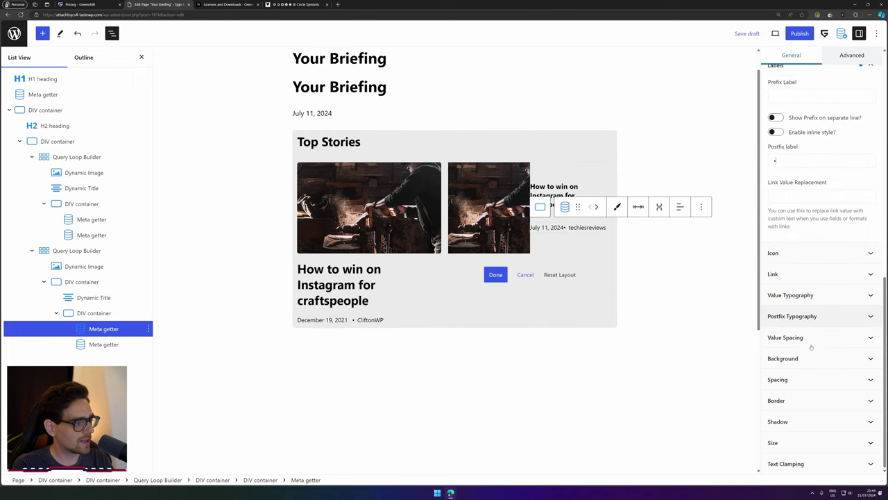
click(819, 336)
scroll(819, 326, down, 2)
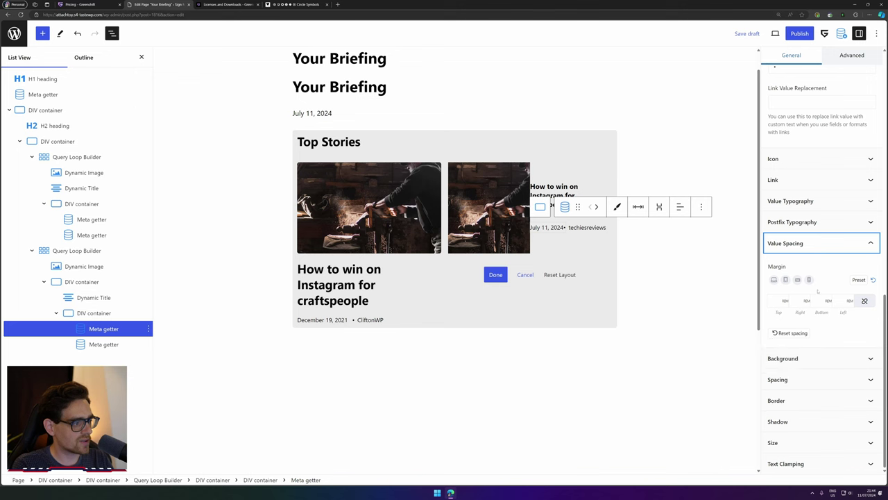
click(806, 300)
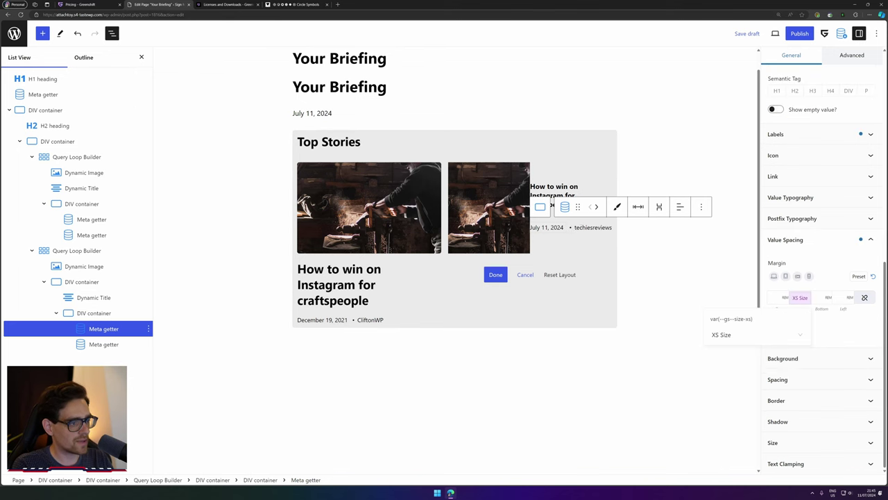
click(585, 202)
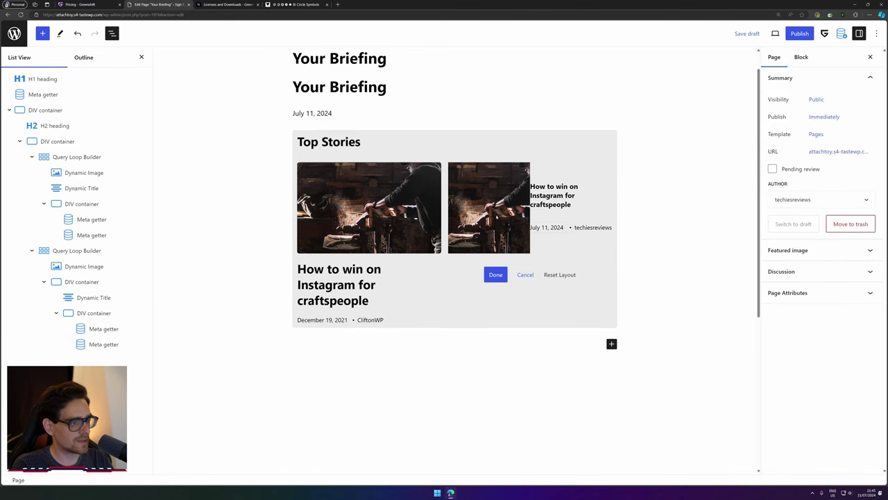
Add a new class named story-image to the Dynamic Image in the second query loop.
click(368, 208)
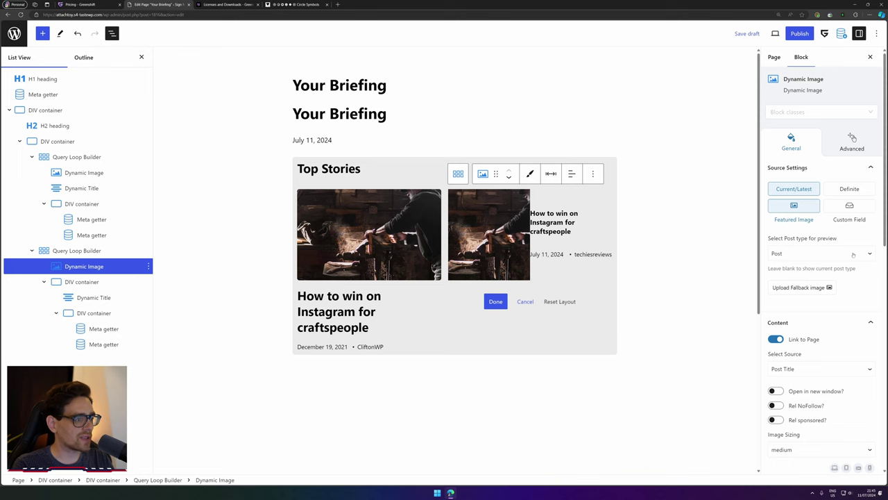
scroll(853, 254, down, 4)
scroll(833, 208, up, 4)
click(805, 112)
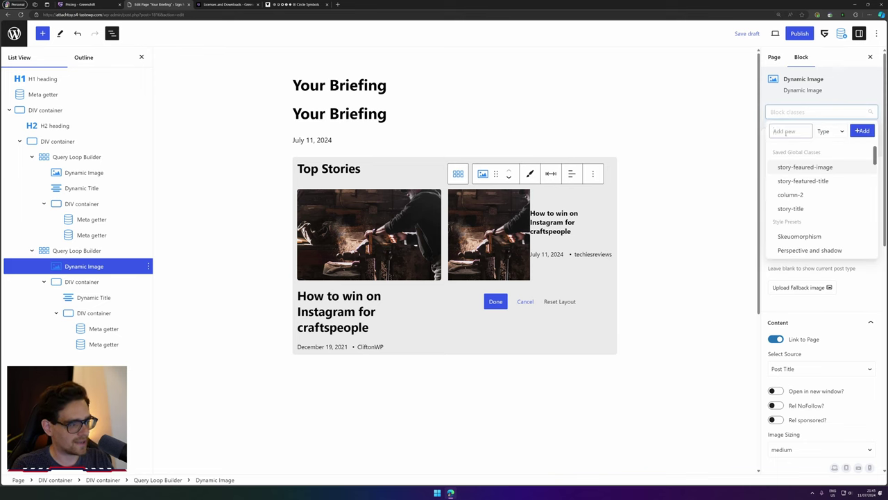
click(786, 131)
text(story-iamge)
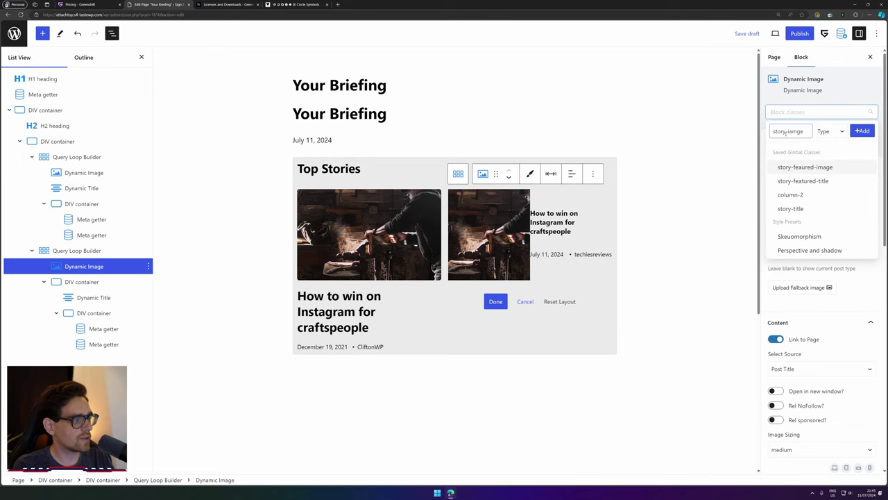
key(BackSpace)
key(BackSpace)
key(BackSpace)
key(BackSpace)
text(mage)
key(Return)
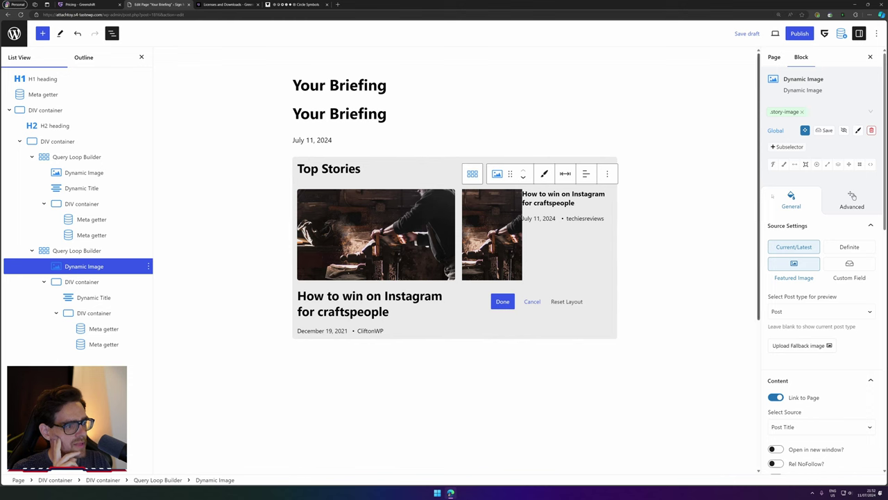
Clear the custom width and height of the second loop's Dynamic Image and set its aspect ratio to Auto.
scroll(847, 222, down, 5)
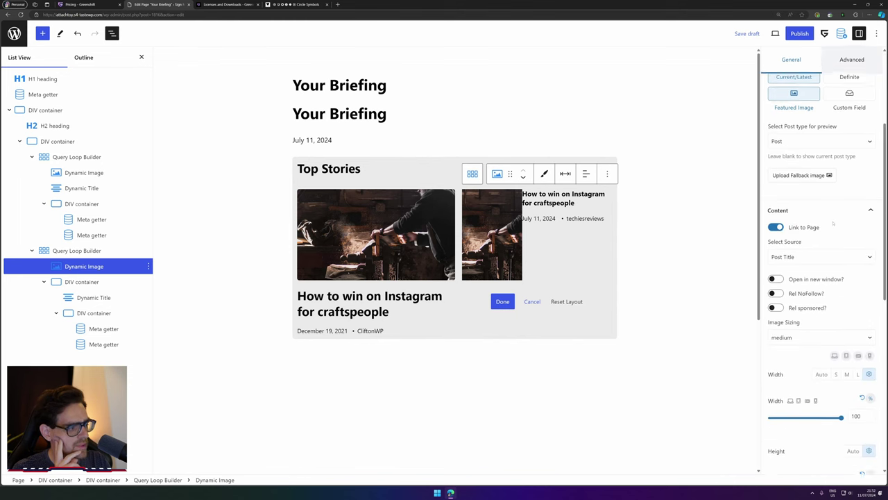
scroll(839, 250, down, 2)
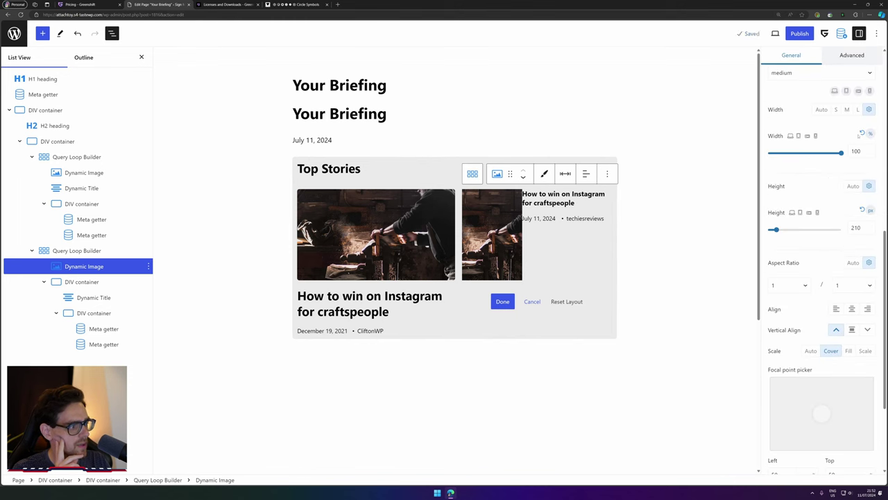
click(863, 133)
click(862, 211)
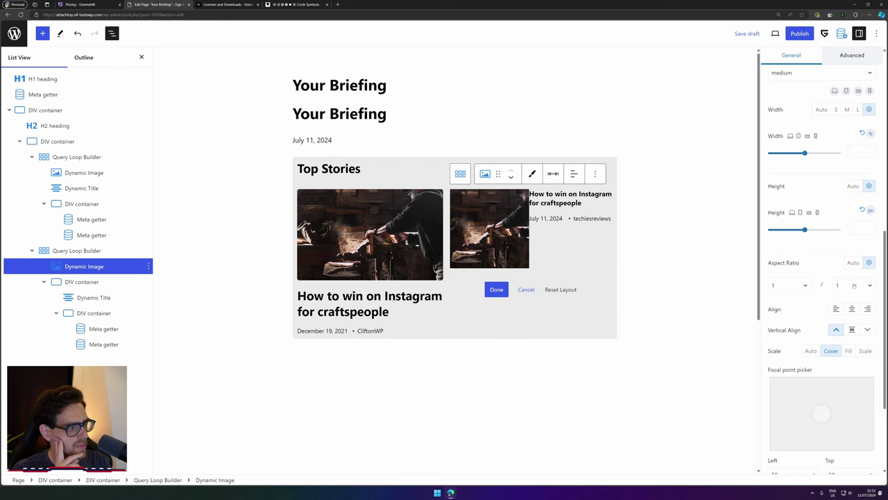
scroll(865, 269, down, 2)
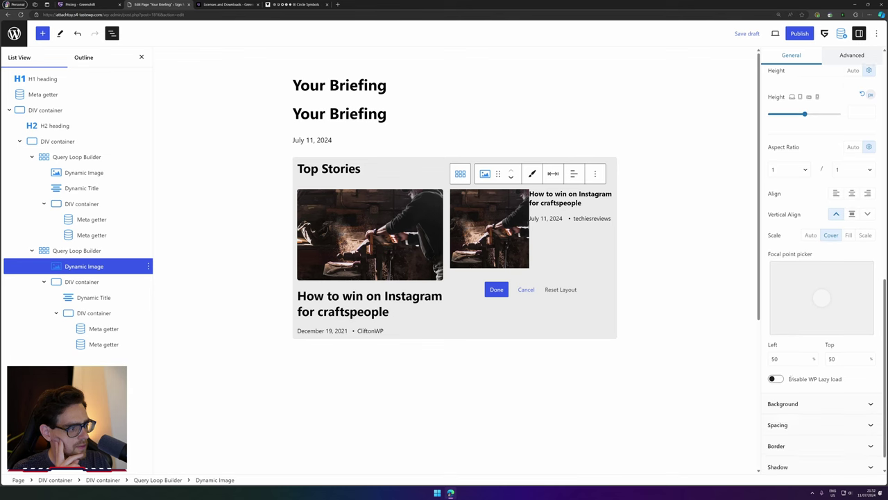
click(869, 234)
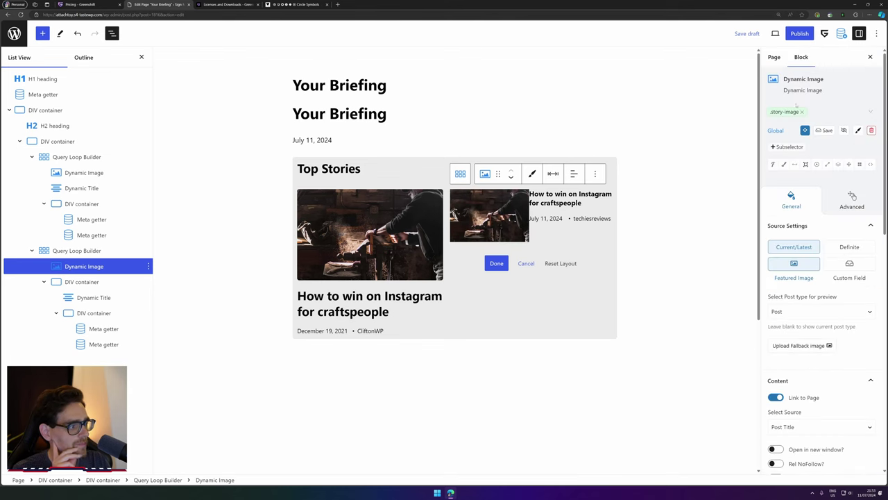
Try to size the image through the story-image class with a 5 rem width and a 1/1 aspect ratio.
click(827, 165)
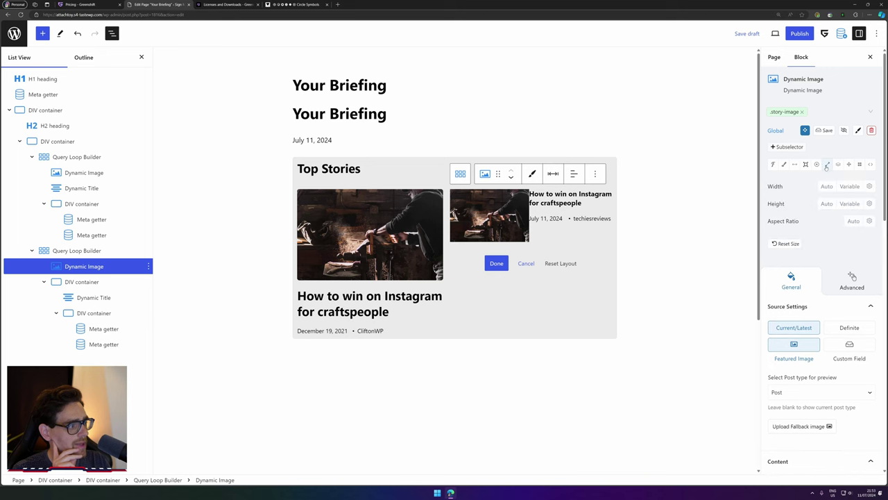
click(869, 186)
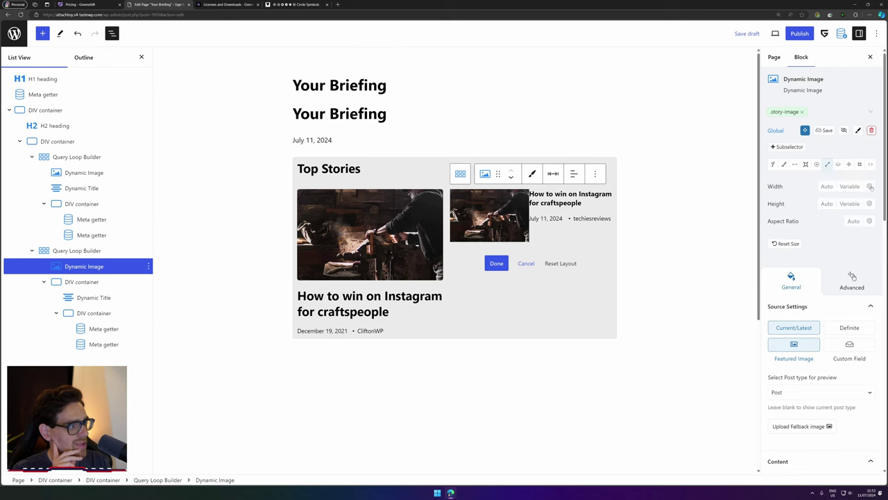
click(773, 236)
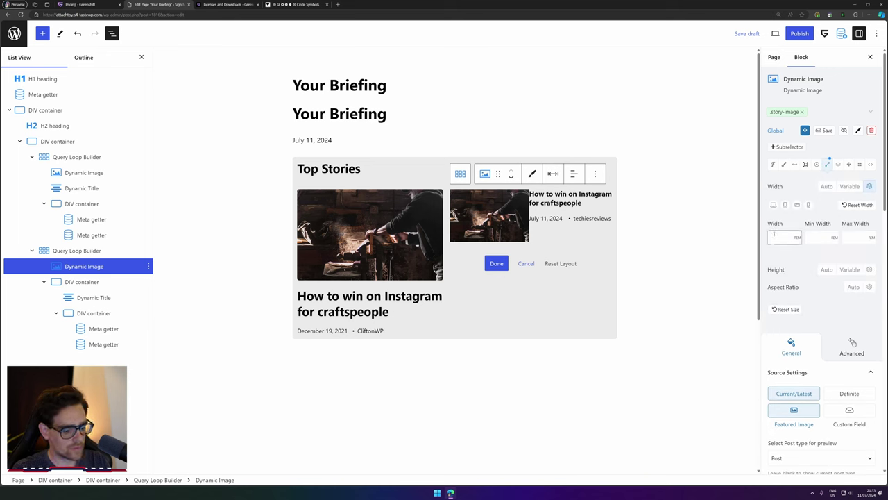
text(5)
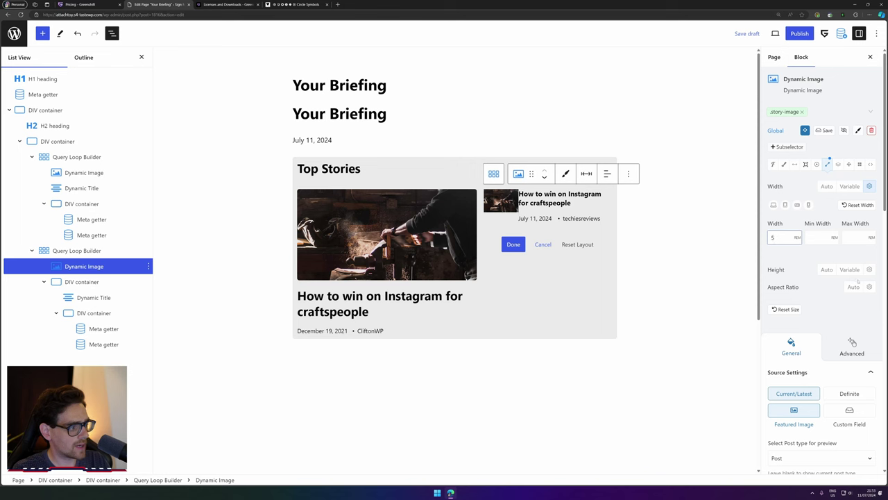
click(869, 287)
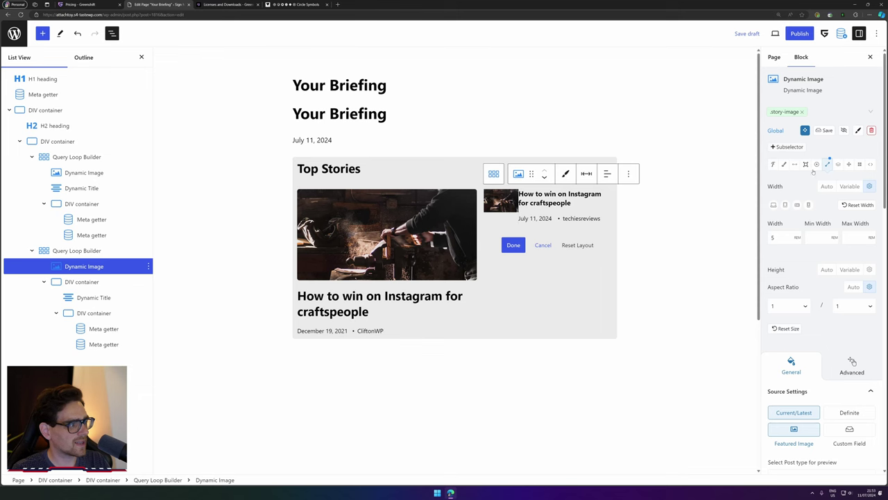
Set the second loop's Dynamic Image to a 1/1 aspect ratio and a width of 5 rem in its block settings.
scroll(819, 208, down, 5)
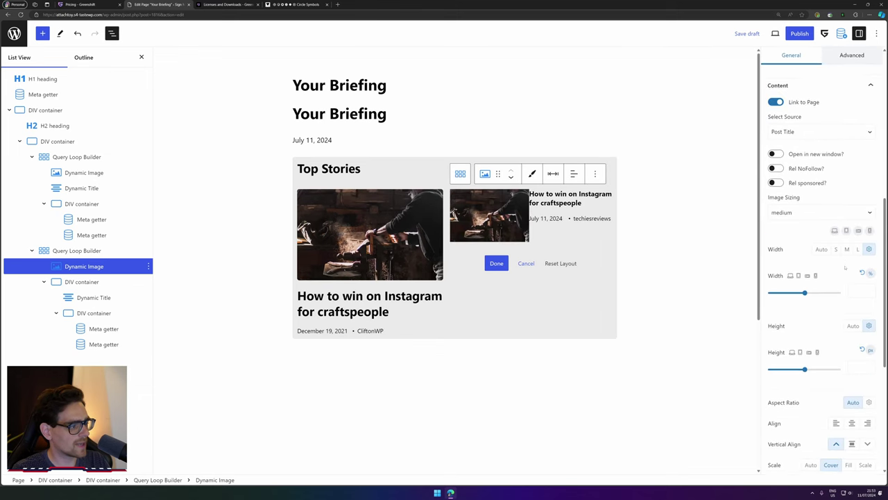
scroll(826, 250, down, 1)
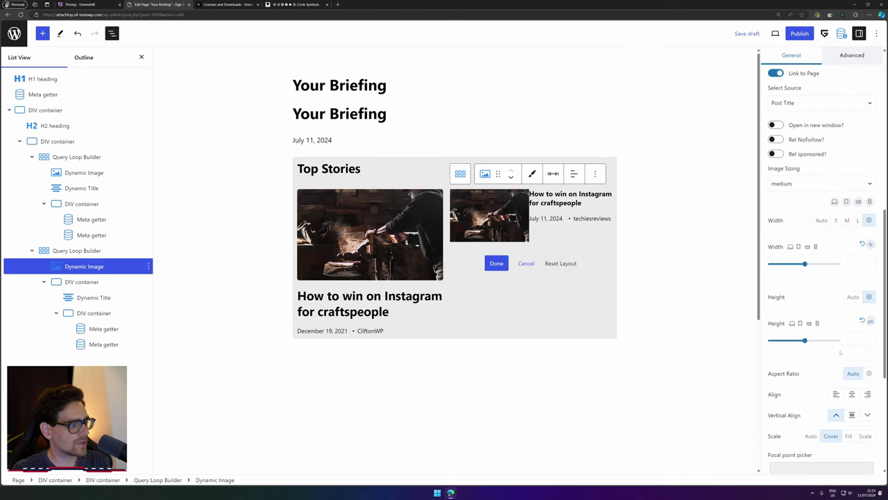
scroll(840, 352, down, 3)
click(869, 287)
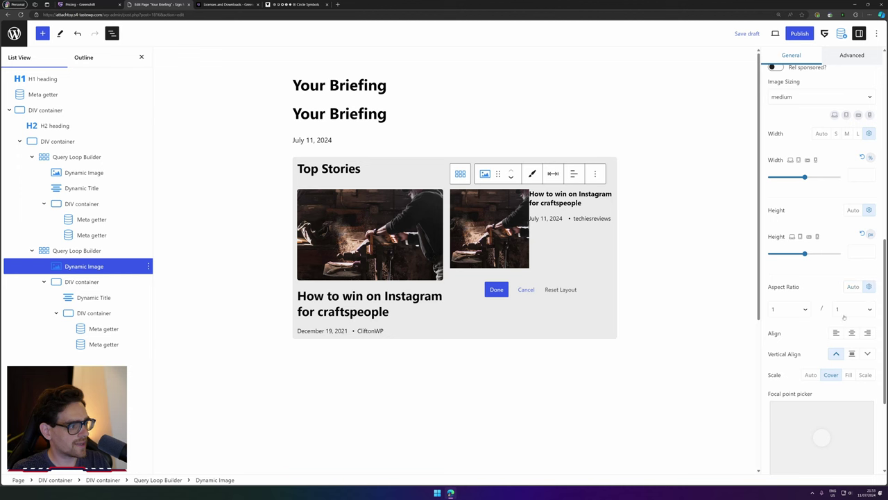
scroll(839, 225, up, 2)
click(871, 217)
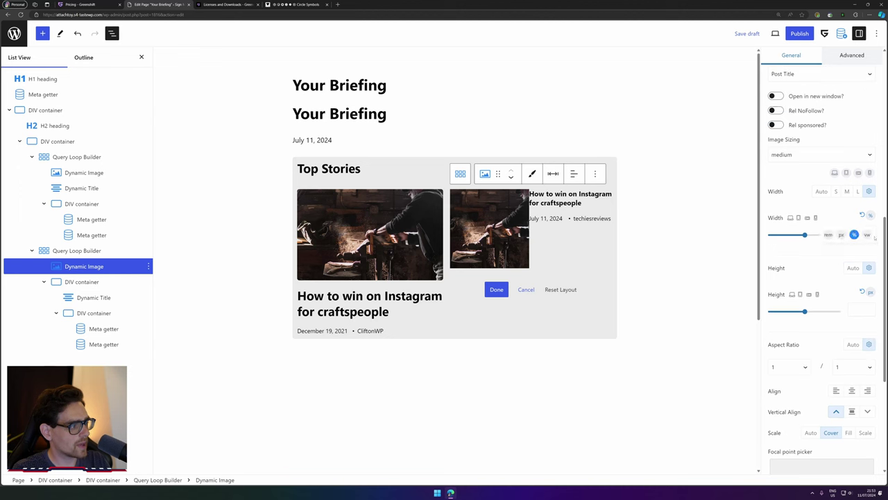
click(828, 235)
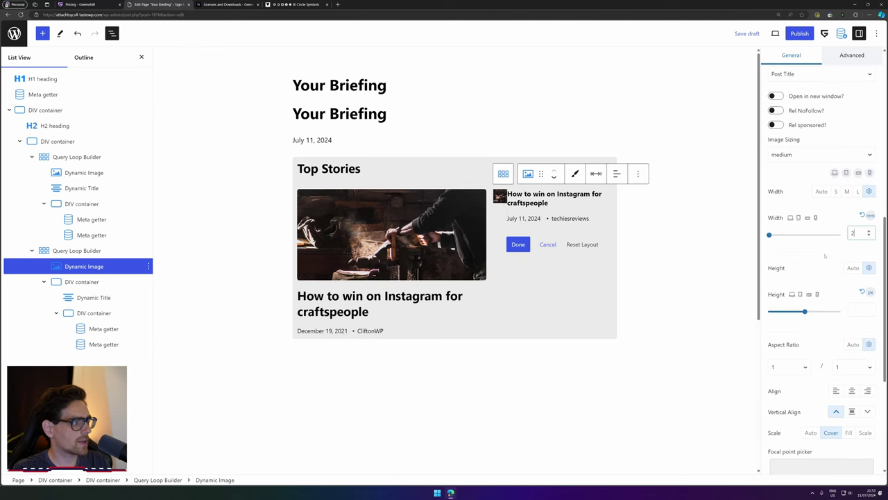
key(BackSpace)
text(5)
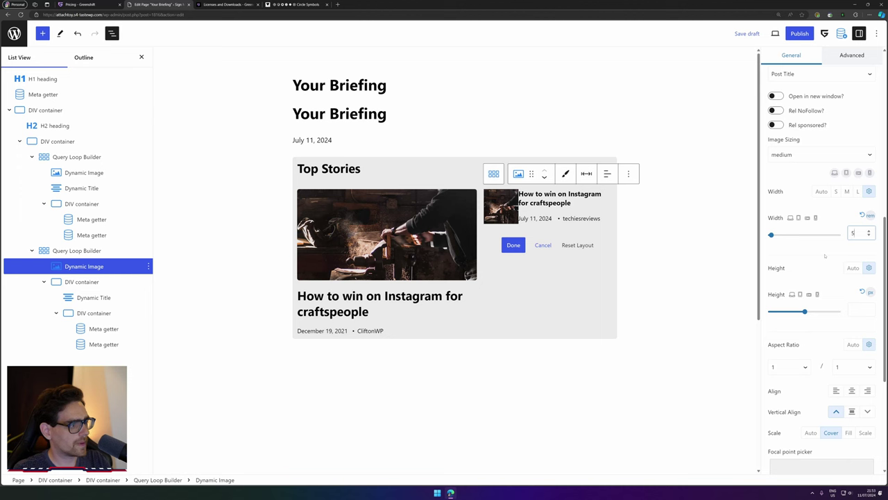
Apply a rounded-corner border preset to the Dynamic Image in the second query loop.
scroll(835, 292, down, 3)
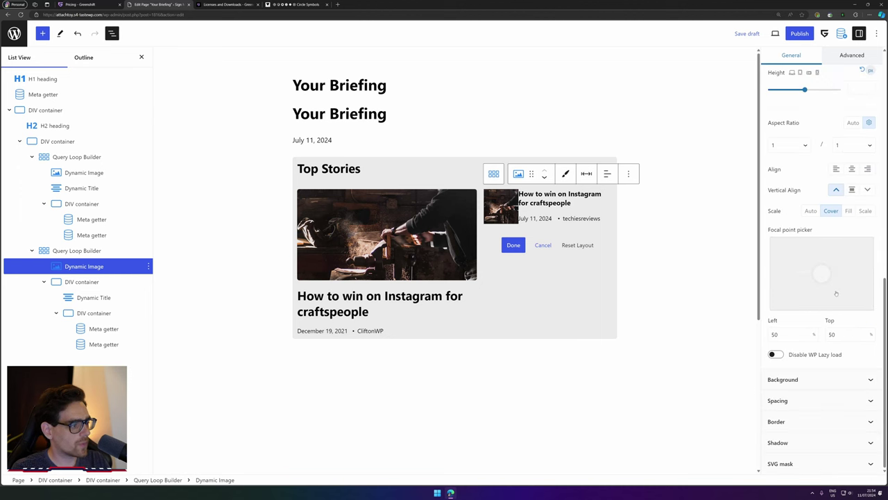
click(818, 420)
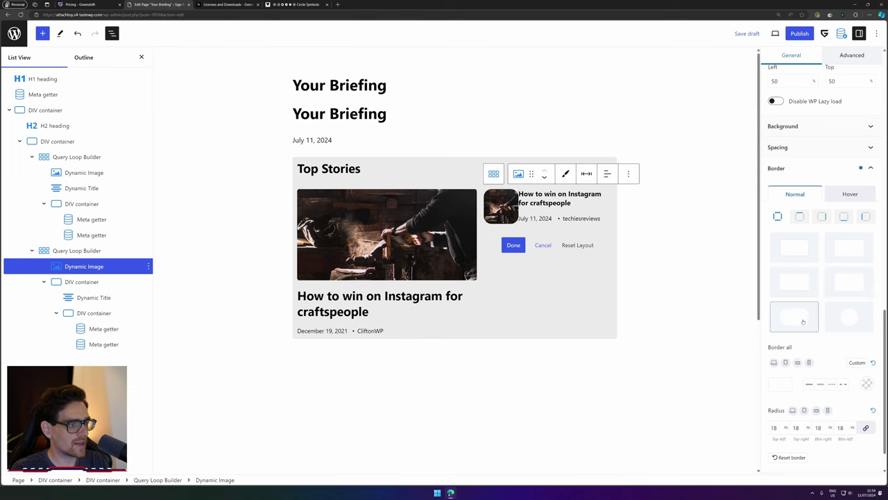
Set the column gap in the second query loop's Flexible Content to the XS Size preset.
click(78, 250)
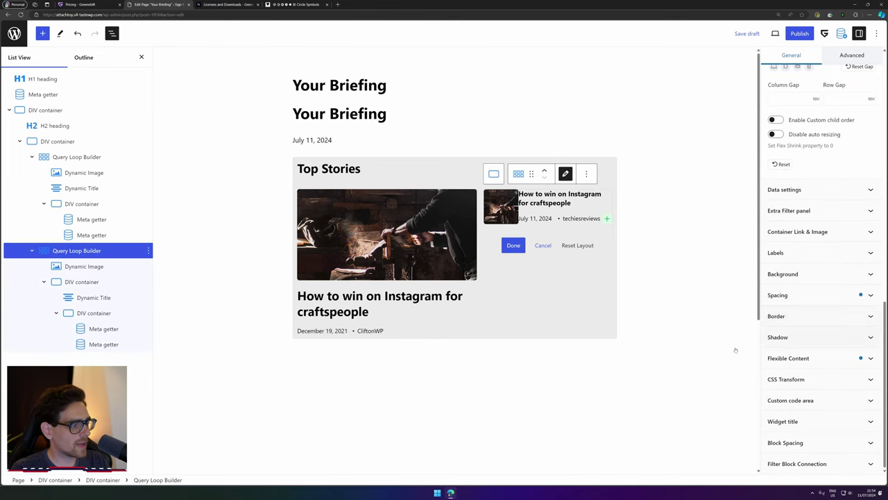
click(850, 358)
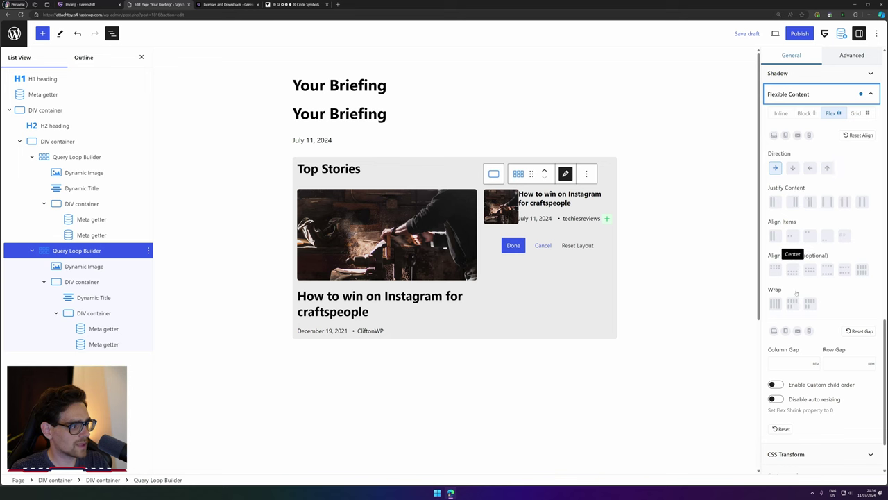
click(775, 363)
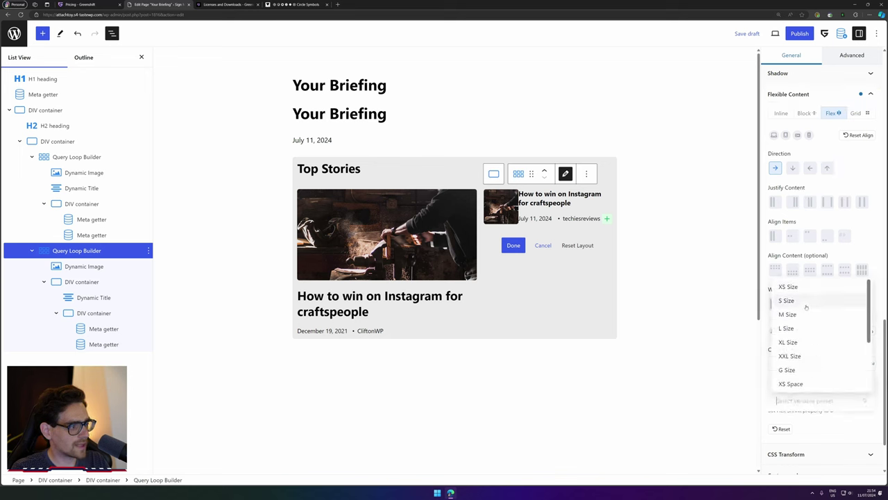
click(798, 288)
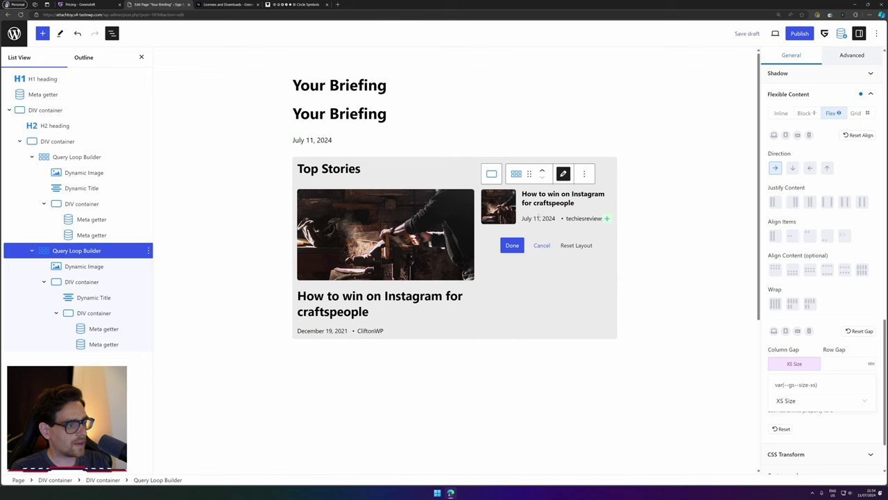
Replace the row gap preset of the second loop's title and meta DIV container with 0.2 rem.
click(103, 313)
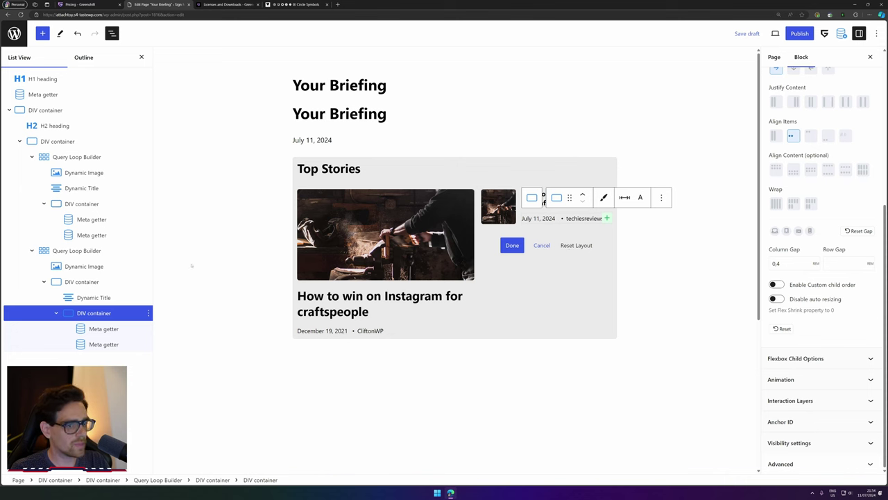
click(88, 283)
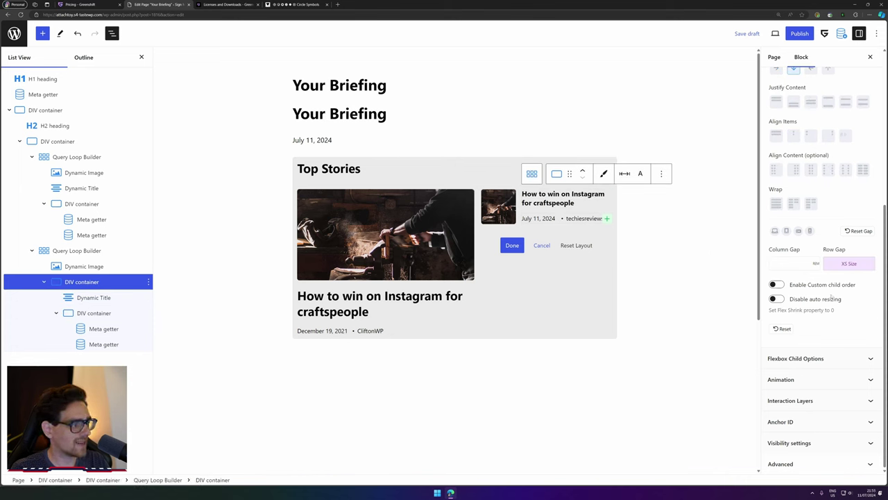
click(837, 263)
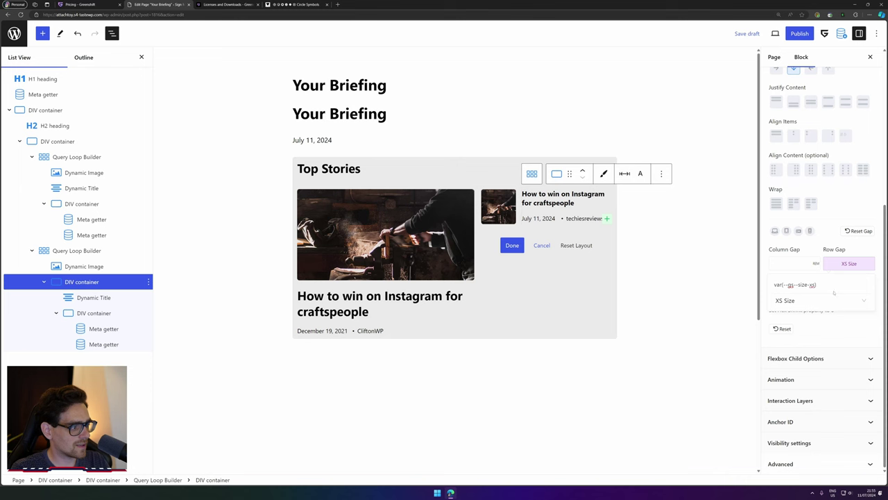
key(ctrl+a)
key(BackSpace)
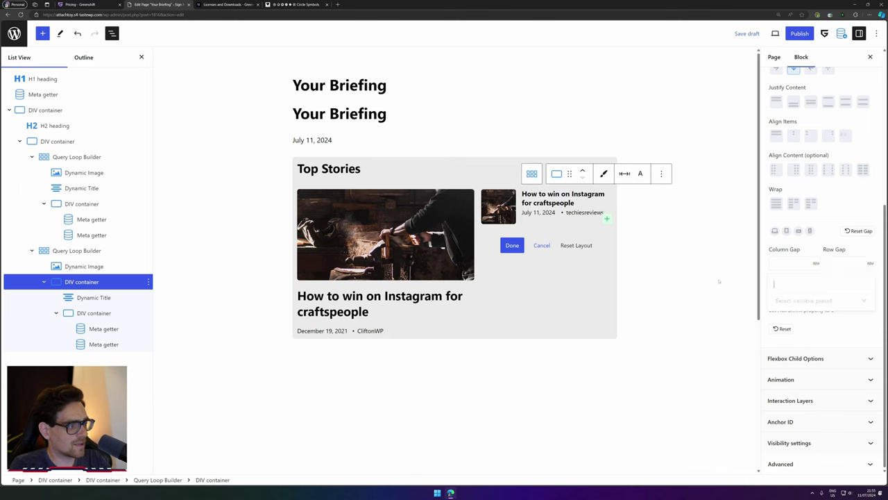
click(842, 263)
text(0.2)
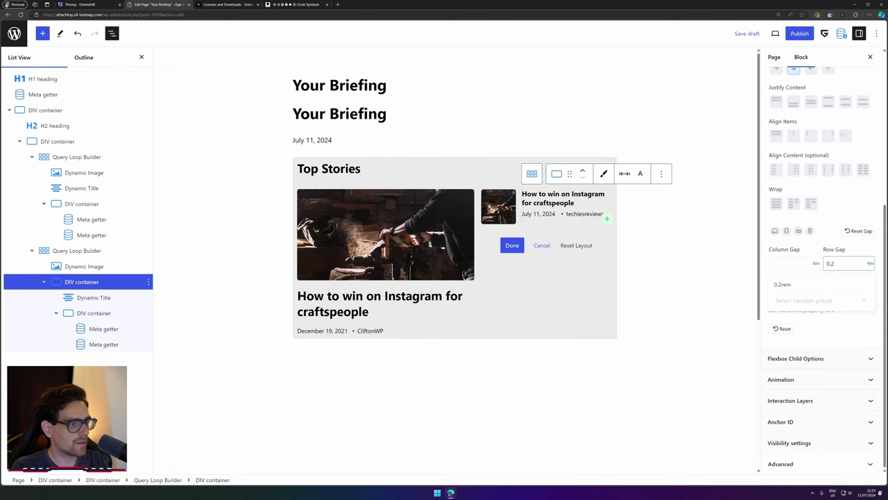
Set the second loop's Dynamic Image width to 4.1 rem and finish editing the loop item layout.
click(498, 206)
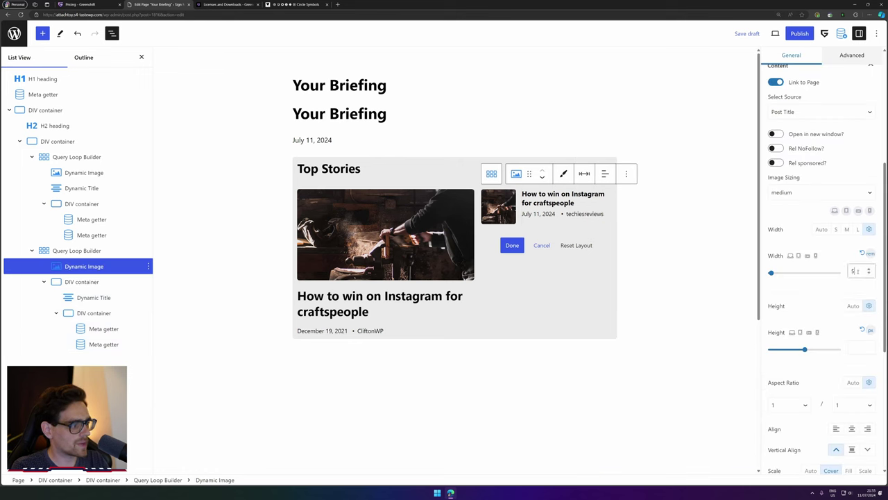
key(Down)
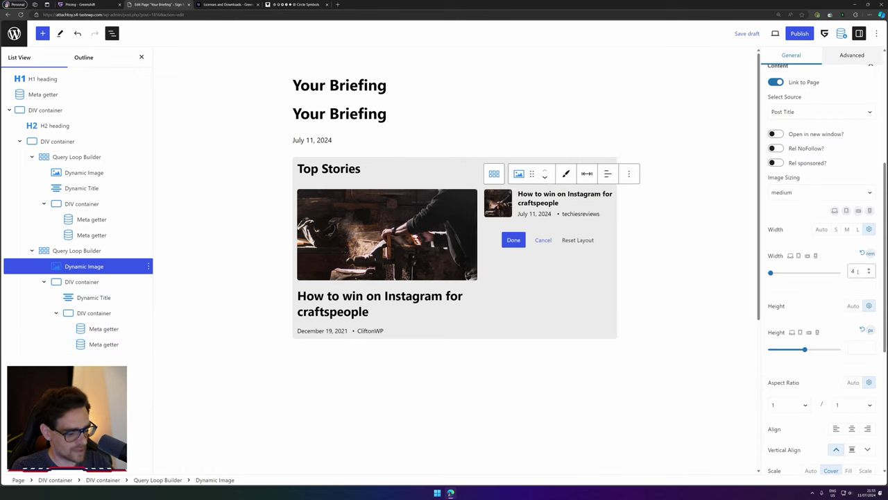
text(.1)
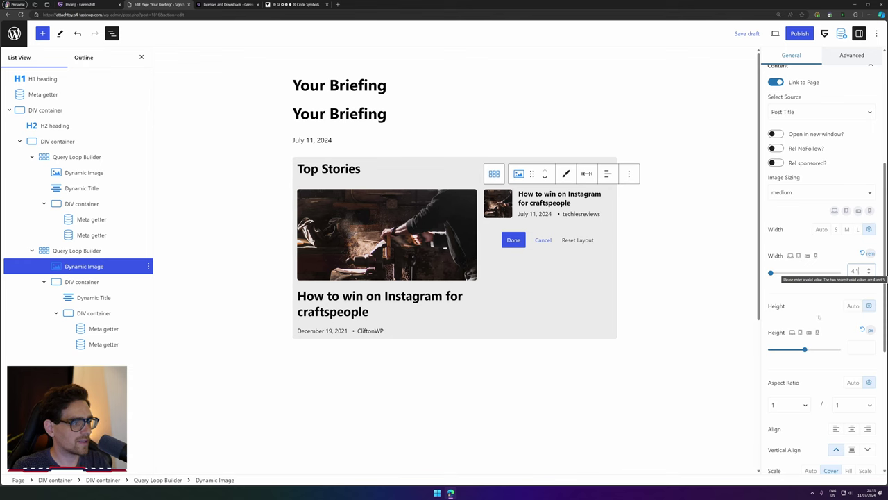
click(545, 203)
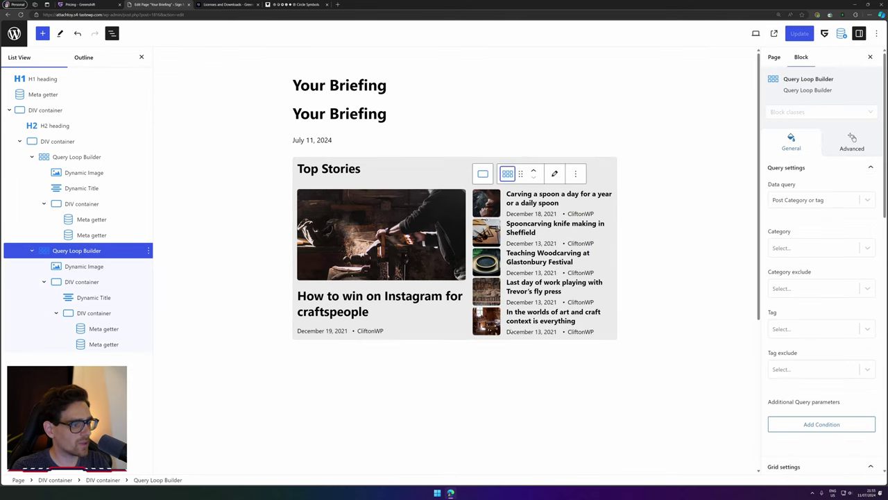
Set the row gap in the second query loop's grid settings to the XS Size preset and save the page.
scroll(803, 315, down, 10)
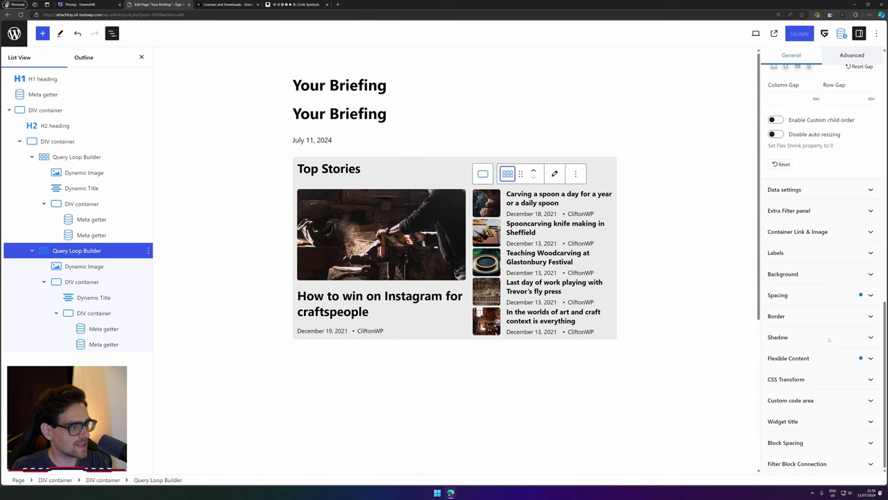
scroll(828, 312, up, 3)
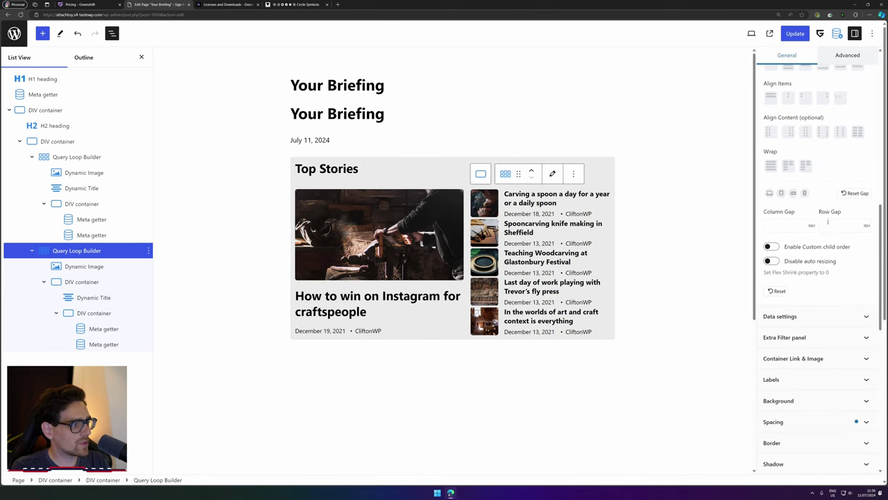
scroll(827, 222, up, 3)
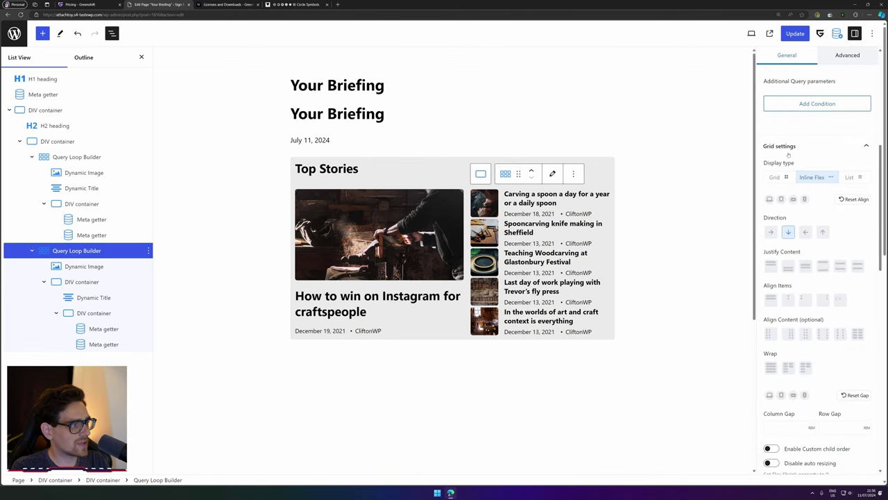
scroll(812, 313, down, 3)
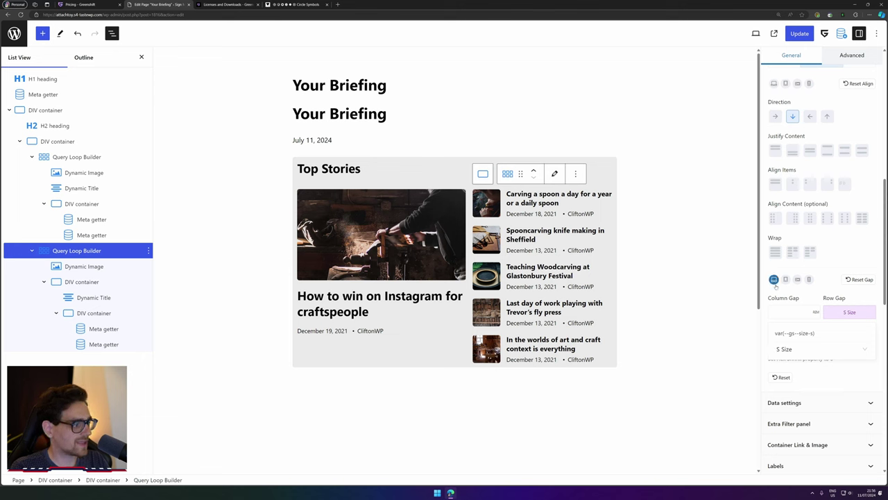
click(798, 349)
click(797, 366)
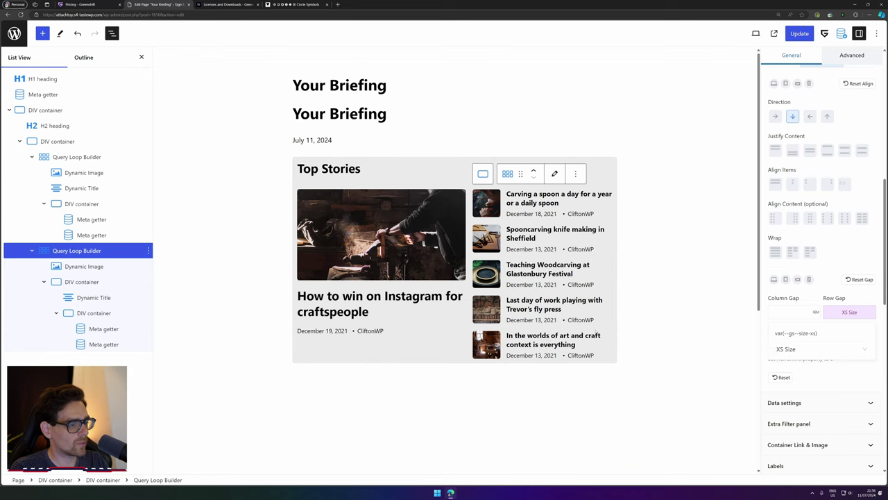
key(ctrl+s)
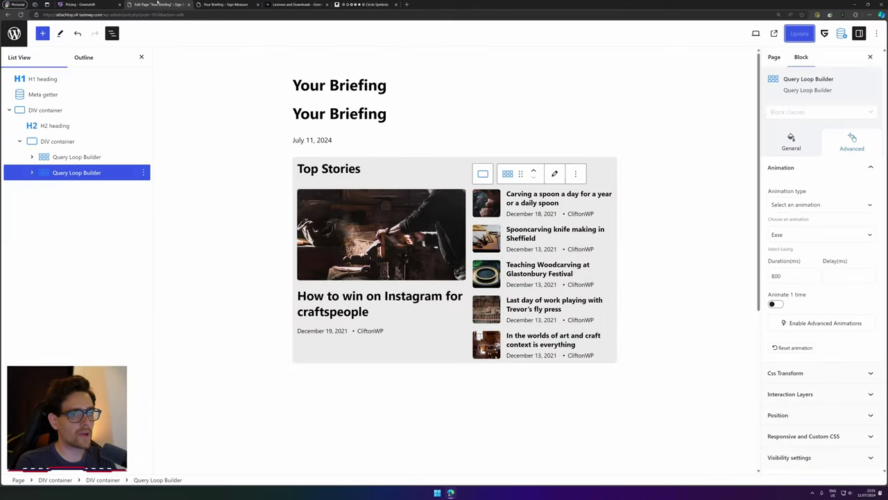
Enable advanced animations on the first query loop and set the Shift X to -0.5 rem.
click(60, 155)
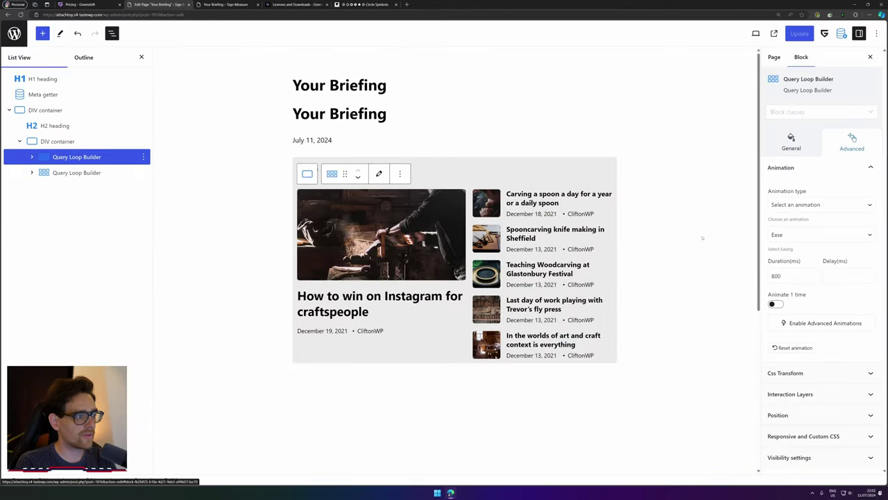
click(791, 142)
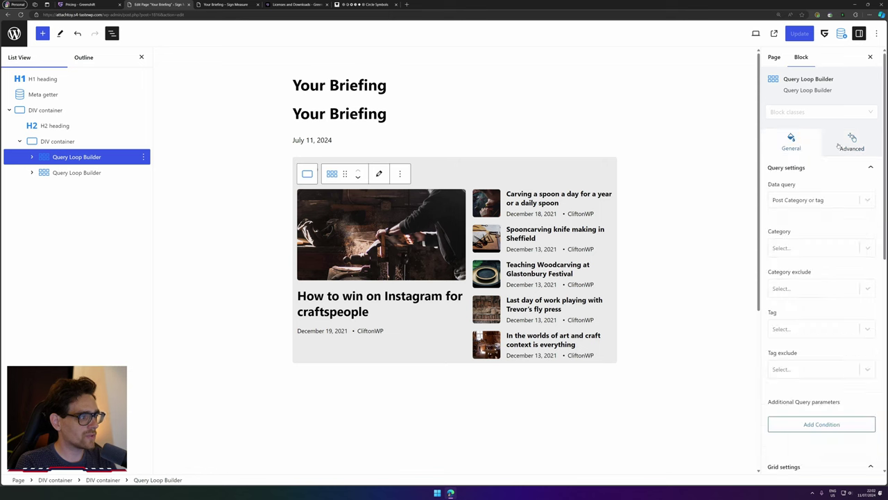
click(851, 142)
scroll(784, 174, down, 1)
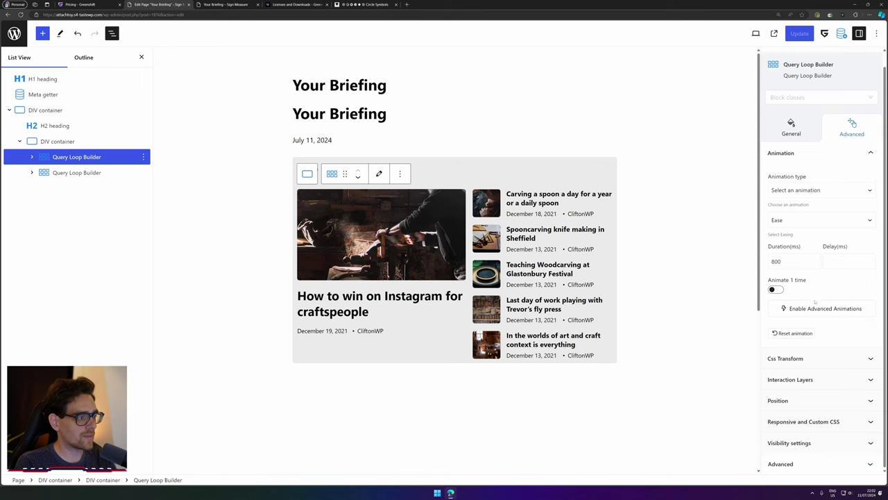
click(815, 309)
scroll(812, 312, down, 3)
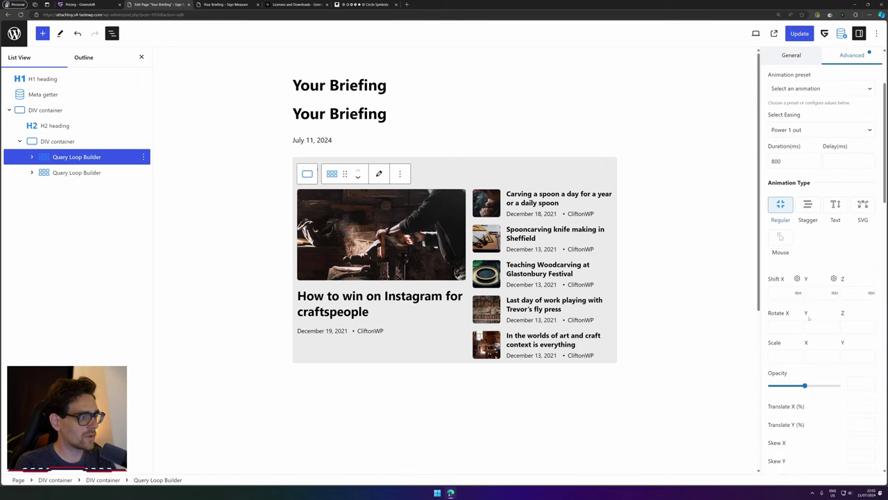
scroll(808, 317, down, 1)
click(787, 281)
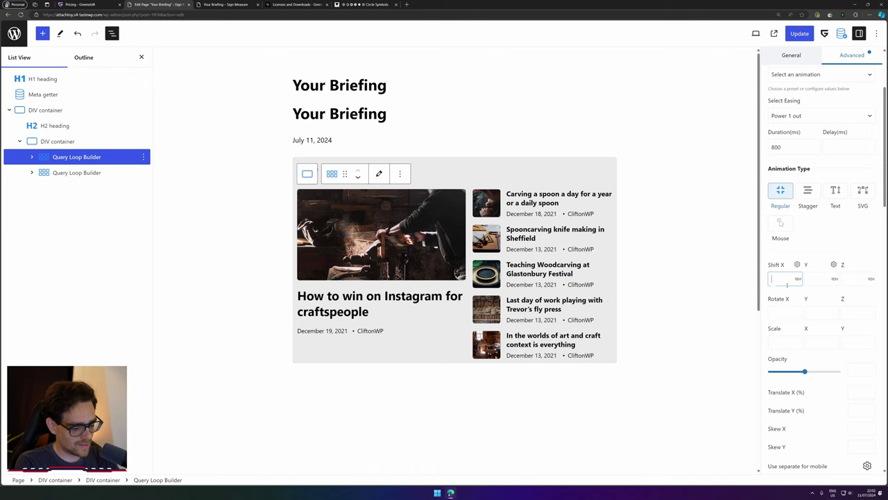
text(-0.5)
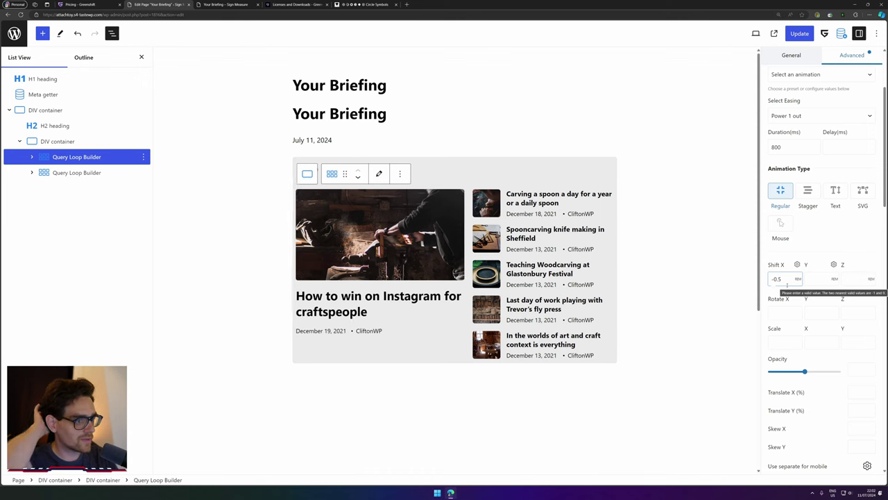
Set the first loop's animation opacity to 0 and change its Shift X to -0.4 rem.
scroll(834, 299, down, 1)
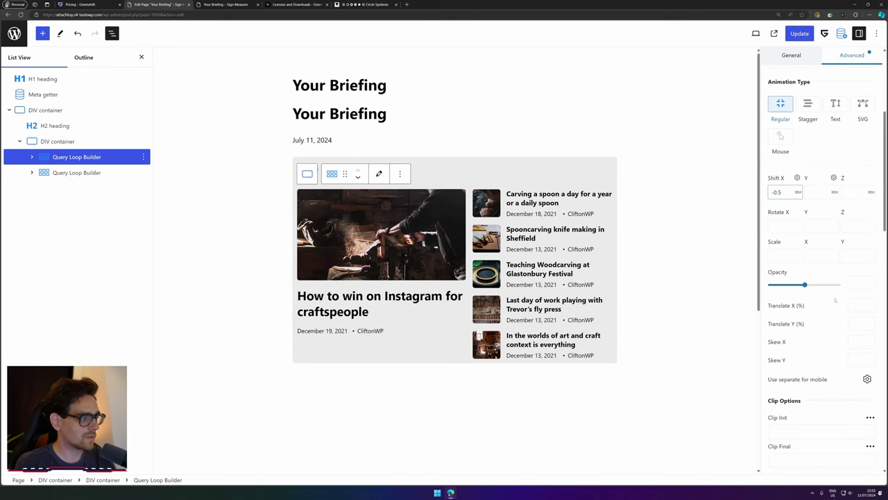
click(856, 282)
text(0)
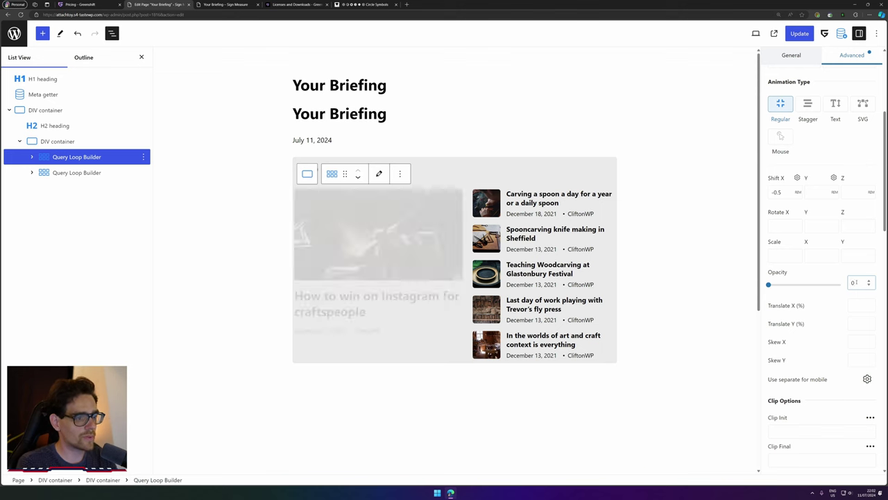
text(.1)
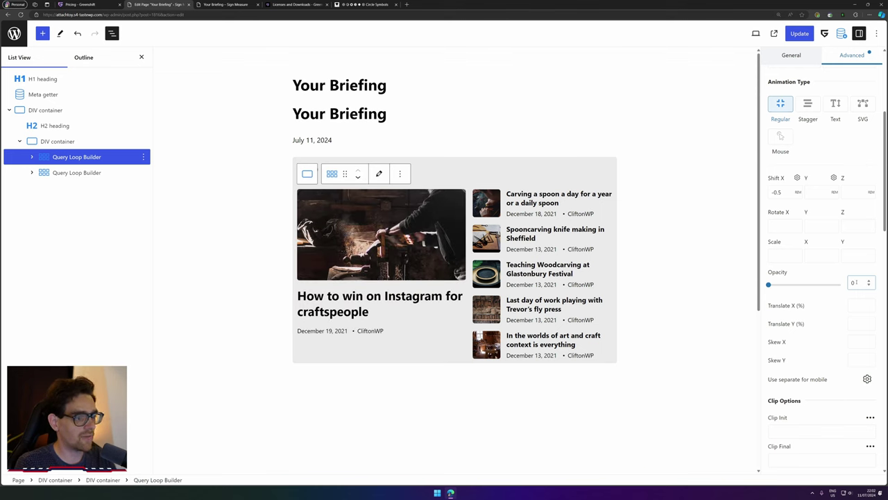
click(788, 191)
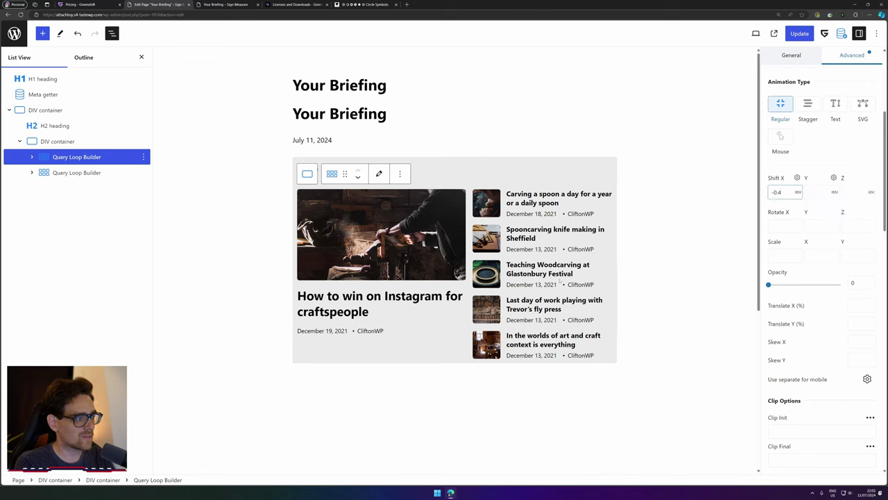
Enable advanced animations on the second query loop and set the Shift X to -0.2 rem.
click(559, 281)
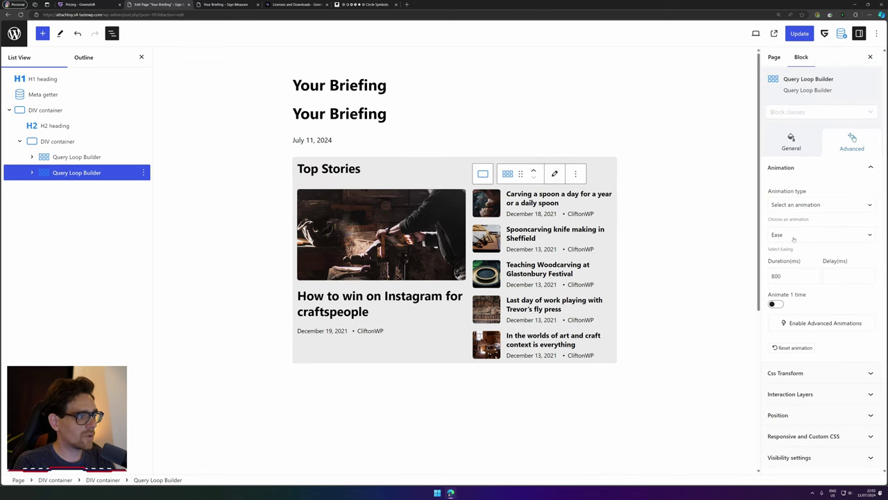
click(825, 322)
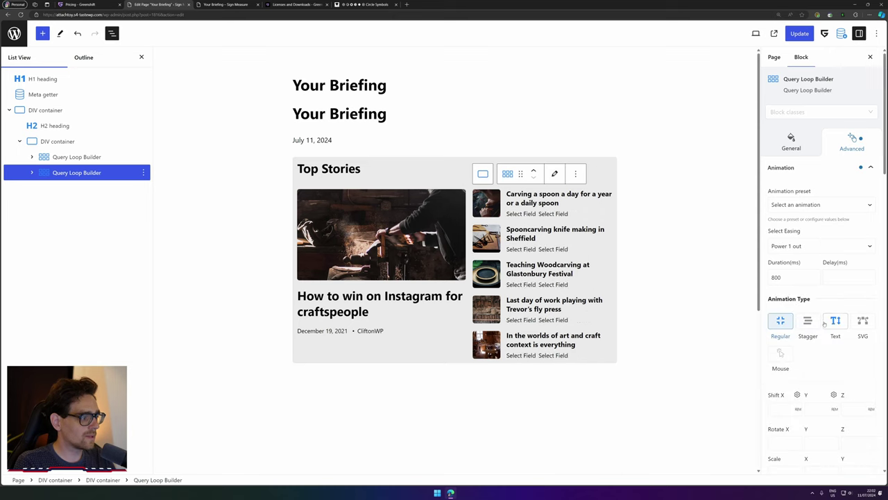
scroll(815, 281, down, 1)
scroll(809, 271, down, 1)
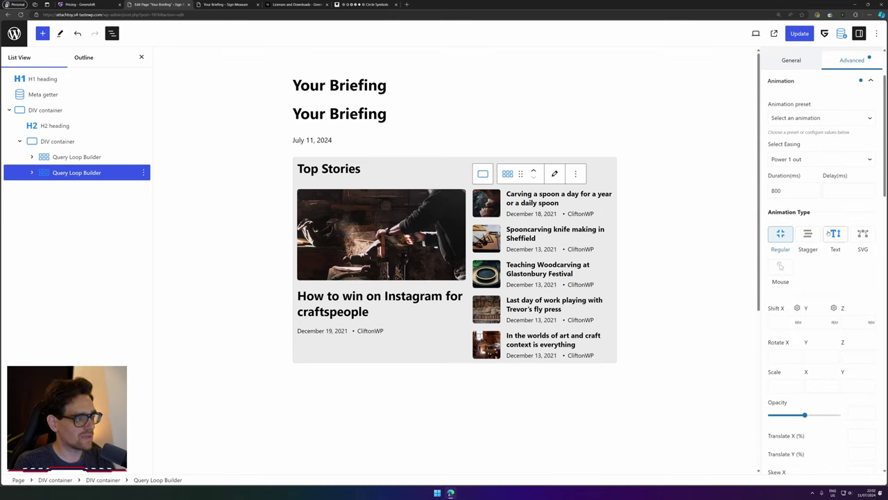
click(774, 322)
text(-0)
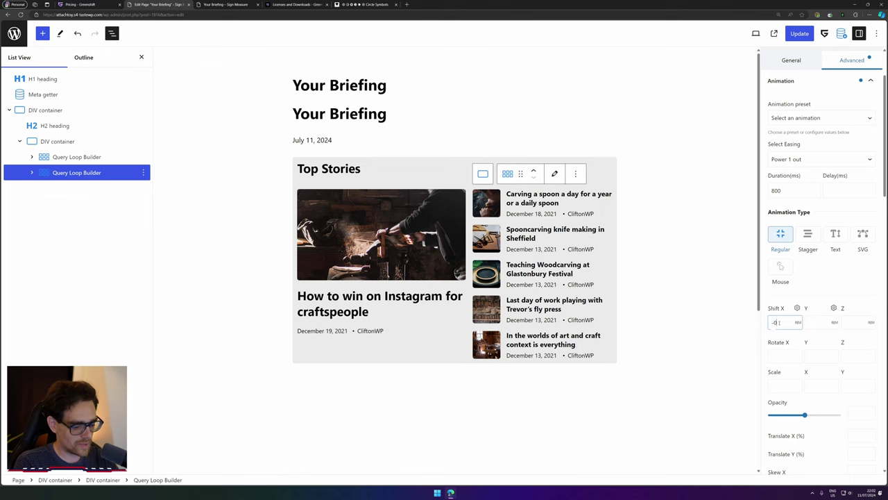
text(50)
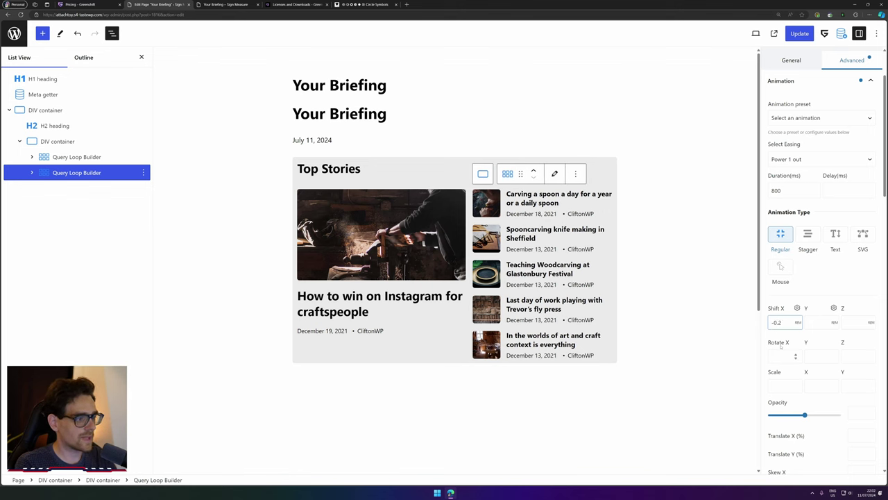
Set the second loop's animation delay to 500 ms and change its Shift X to -0.4 rem.
click(844, 193)
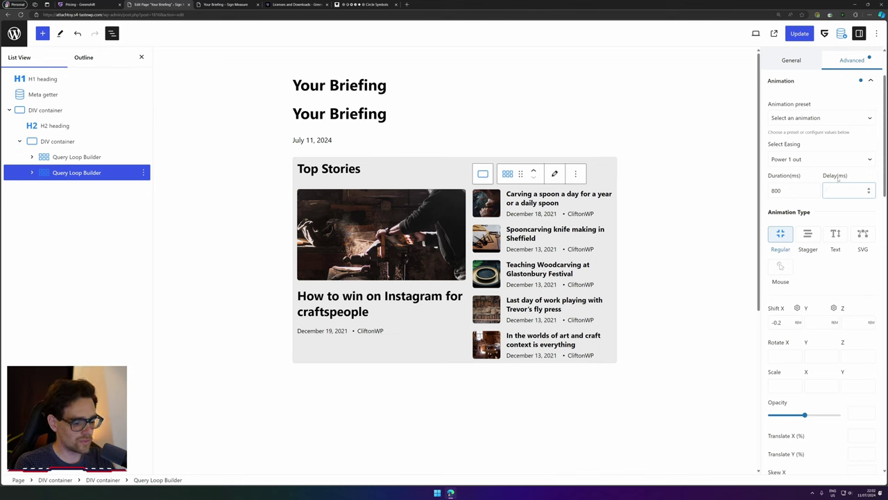
text(500)
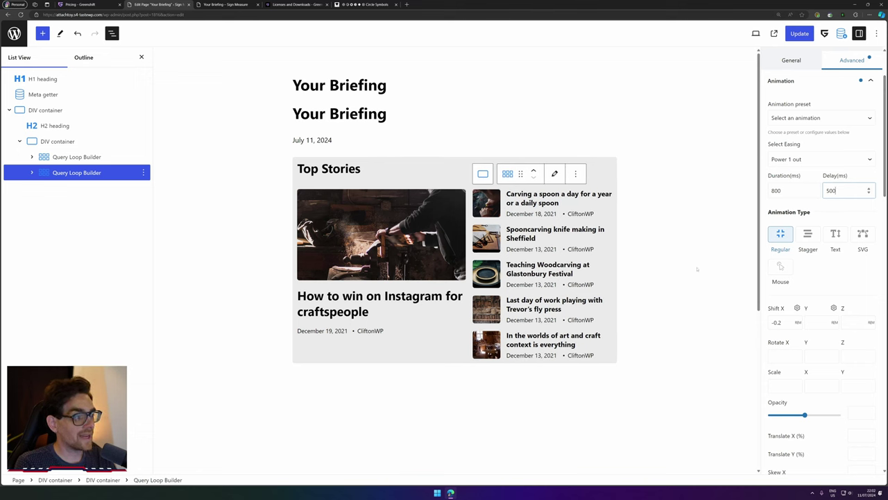
click(787, 321)
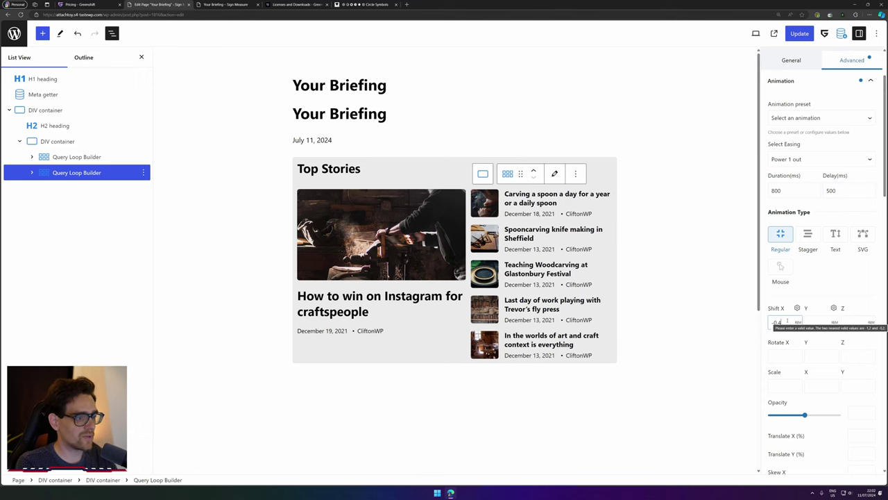
Switch the second loop's animation type to Stagger with a stagger delay of 0.1 and an opacity of 0.
click(808, 234)
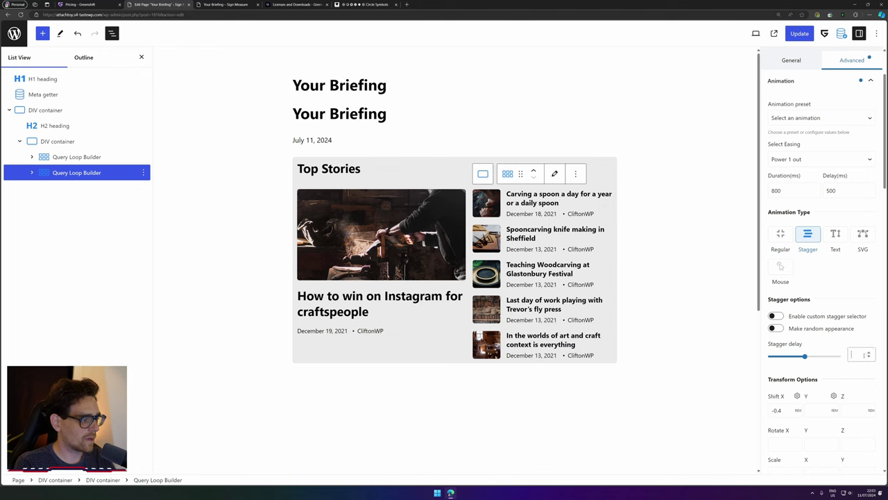
text(0.1)
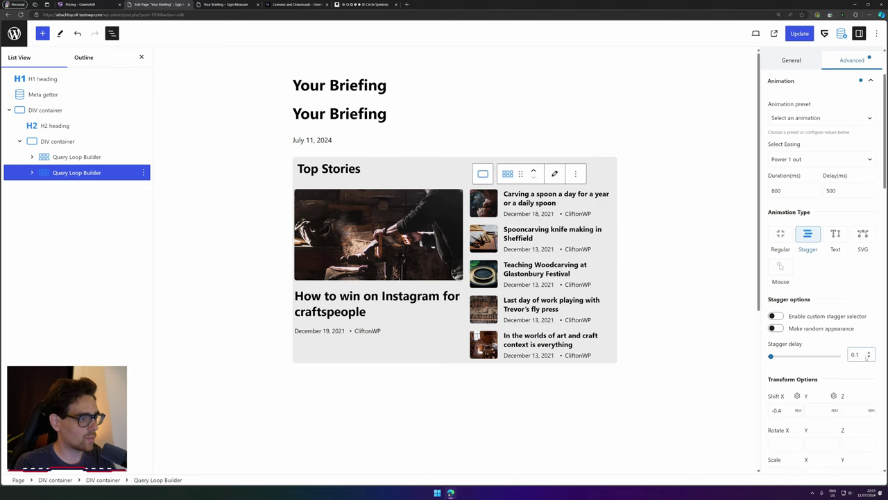
scroll(848, 299, down, 5)
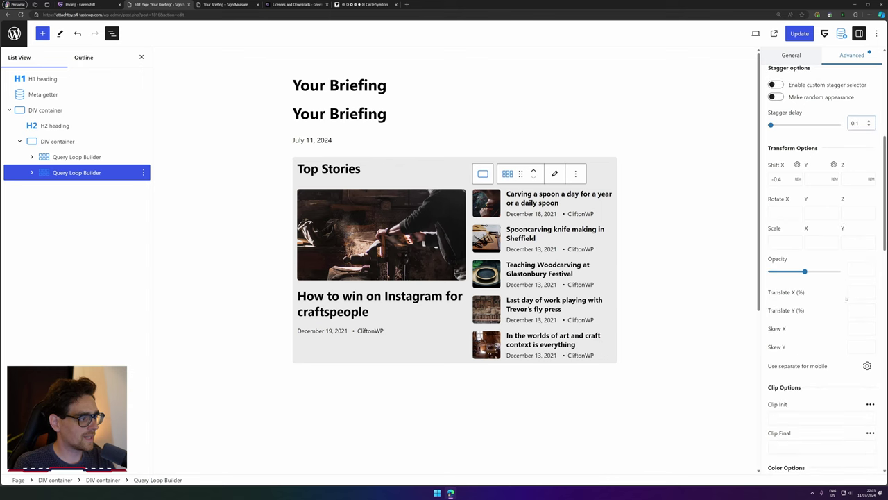
click(854, 270)
text(0)
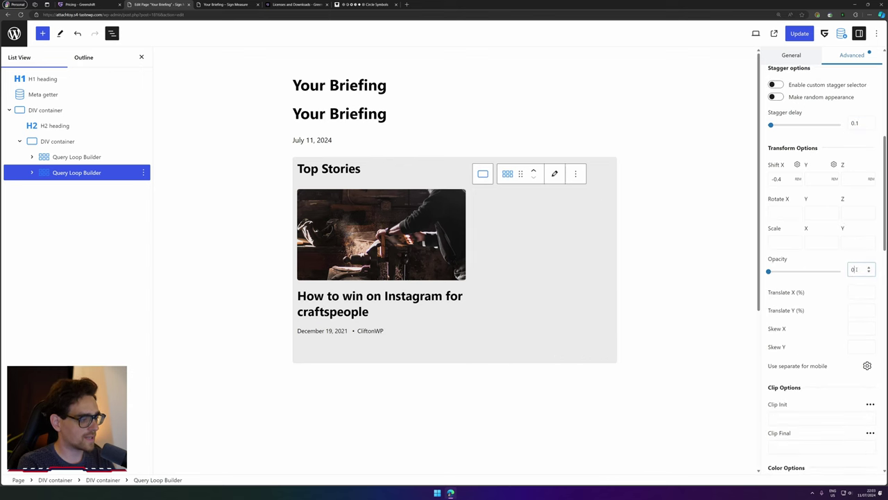
Review the second loop's animation settings, view the page on the front end and reload it to check the loop animations.
scroll(854, 278, down, 3)
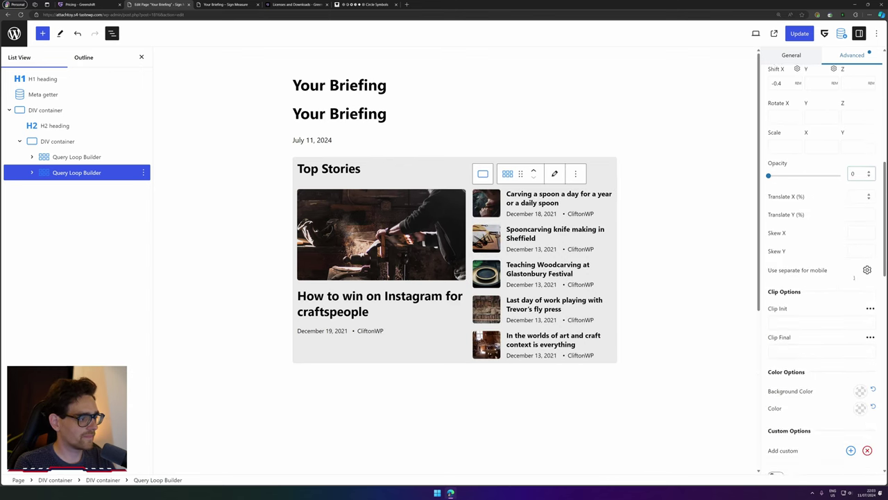
scroll(854, 280, up, 8)
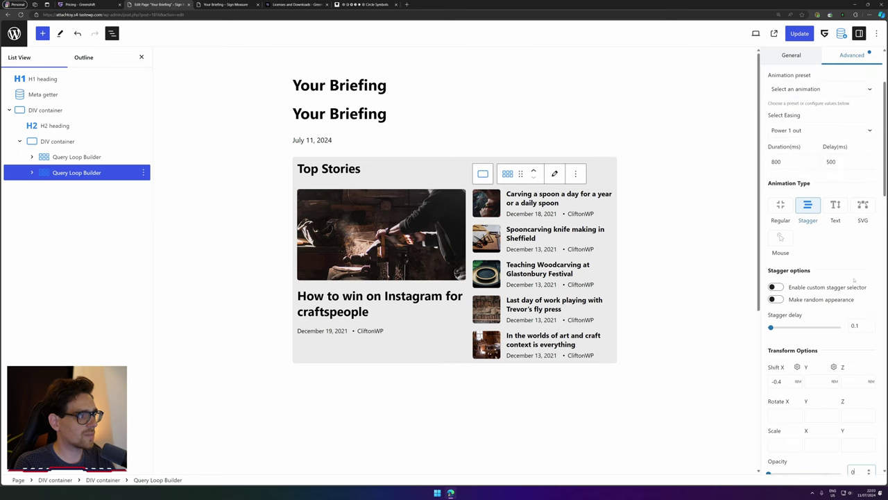
scroll(854, 281, up, 2)
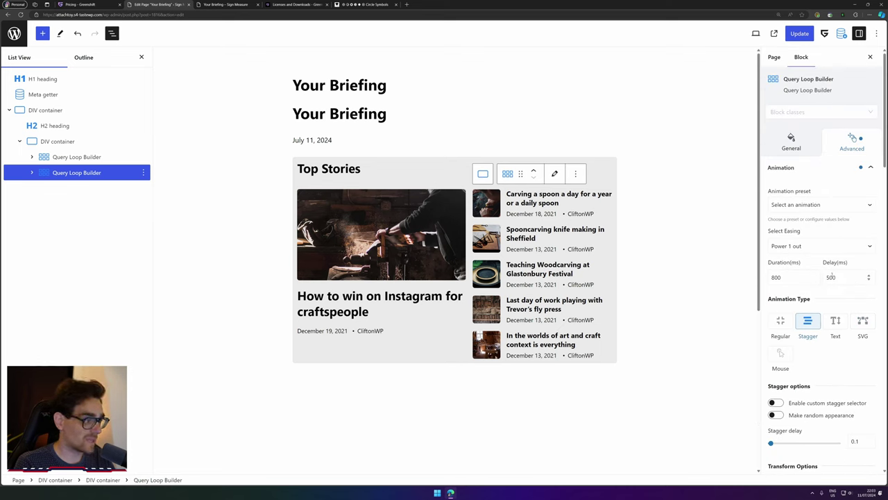
scroll(831, 277, down, 10)
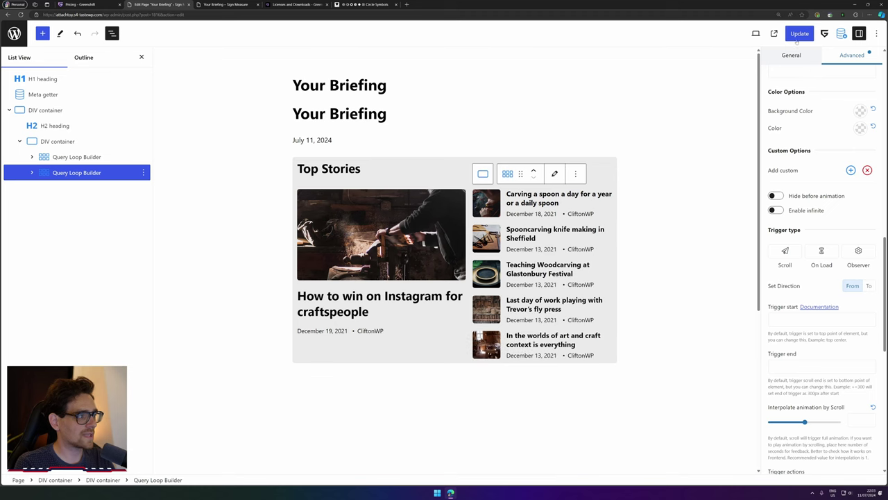
click(774, 34)
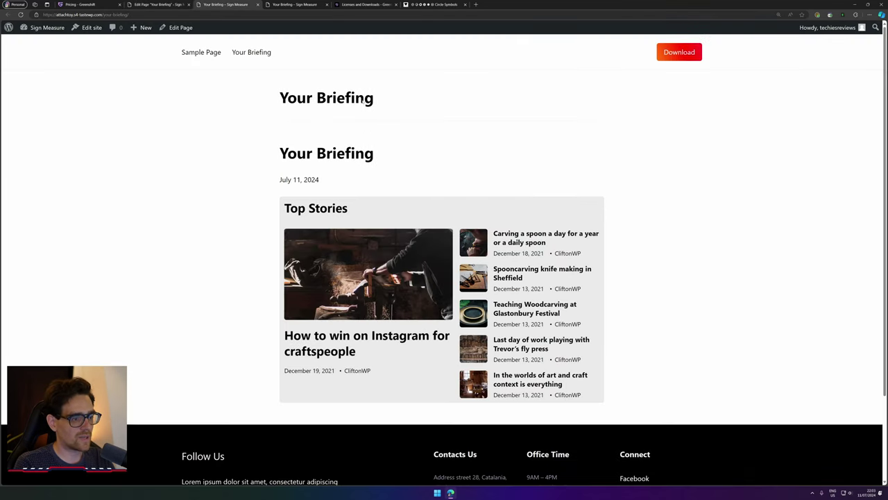
click(22, 16)
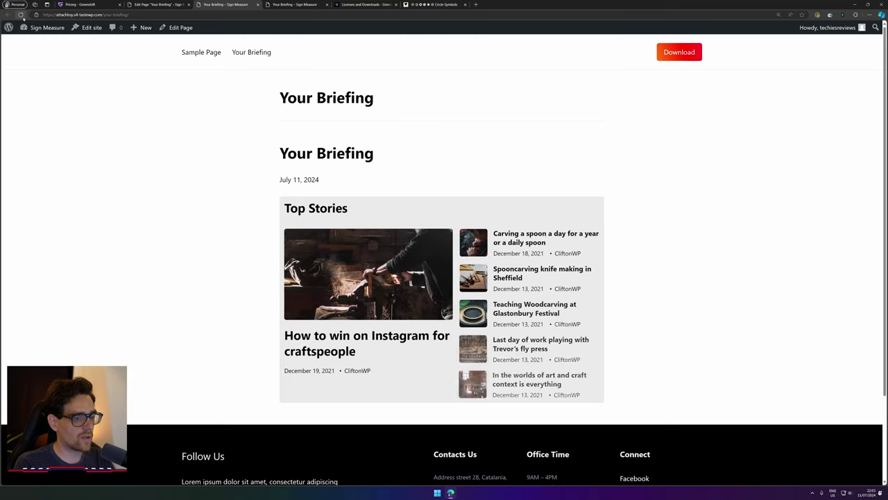